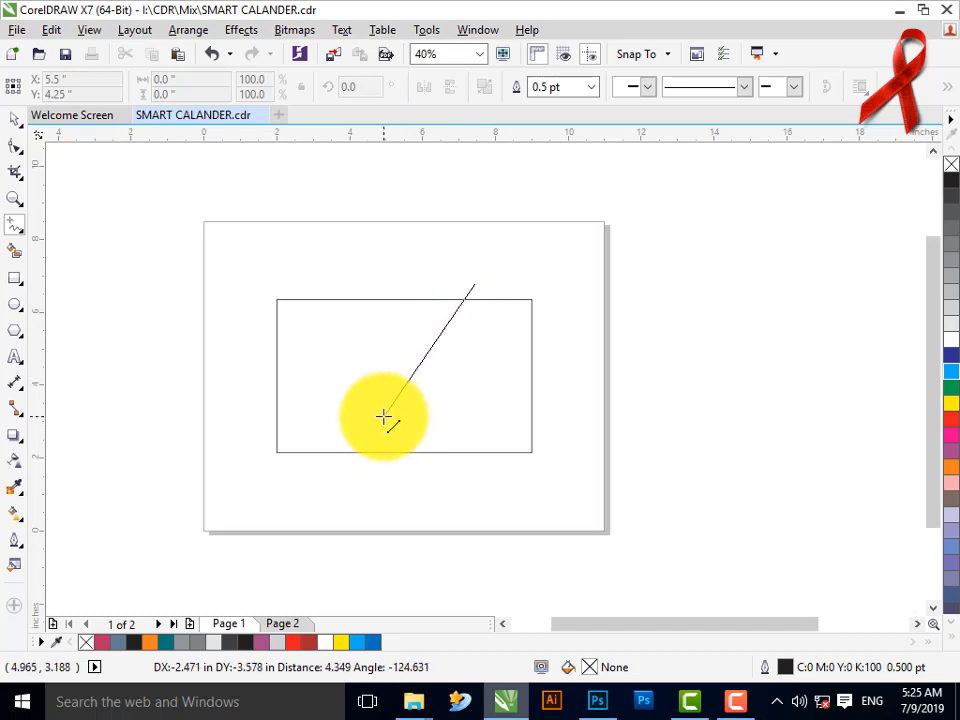
# Draw an open bent line about 2.5 by 5 inches crossing the rectangle's top and bottom edges.
pyautogui.click(384, 417)
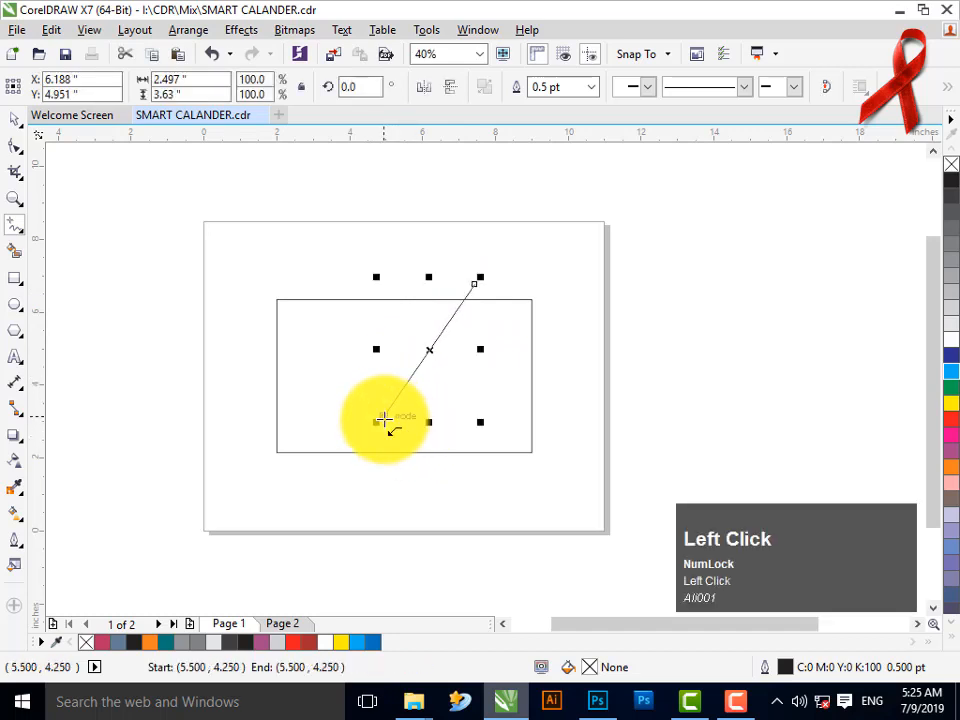
pyautogui.click(384, 418)
pyautogui.click(434, 466)
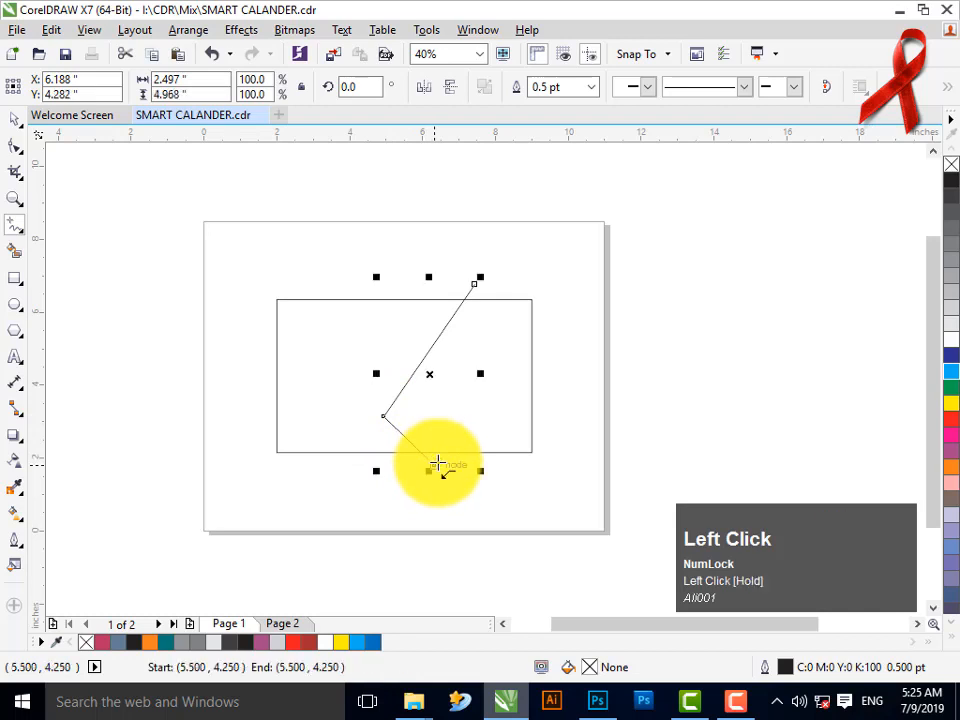
# Draw a second bent line about 3 by 1.4 inches that cuts off the rectangle's upper-left corner.
pyautogui.click(368, 290)
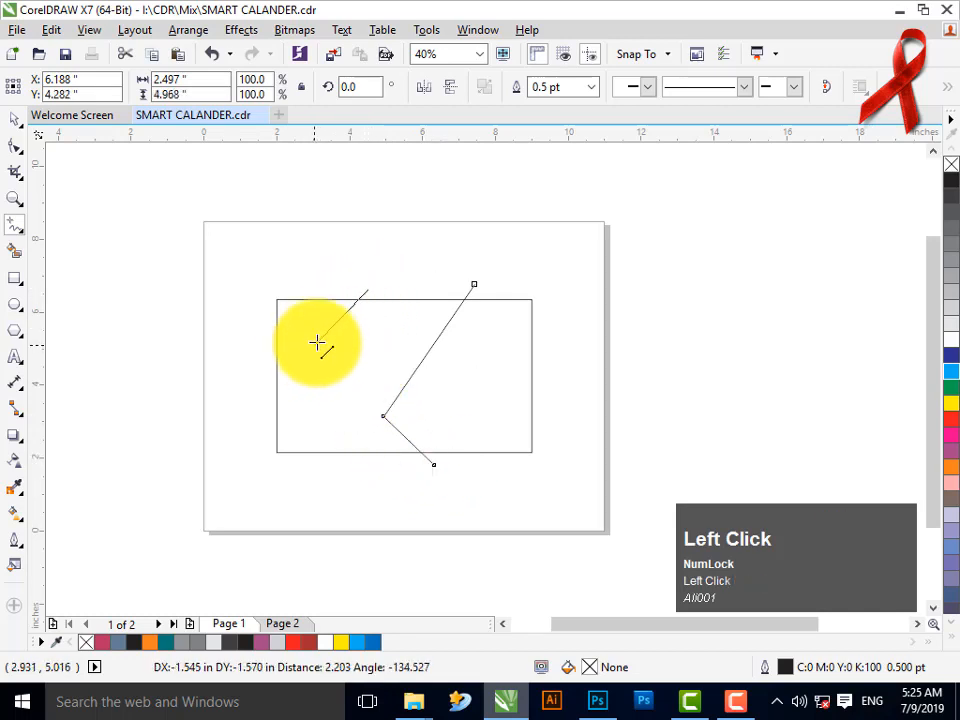
pyautogui.click(315, 342)
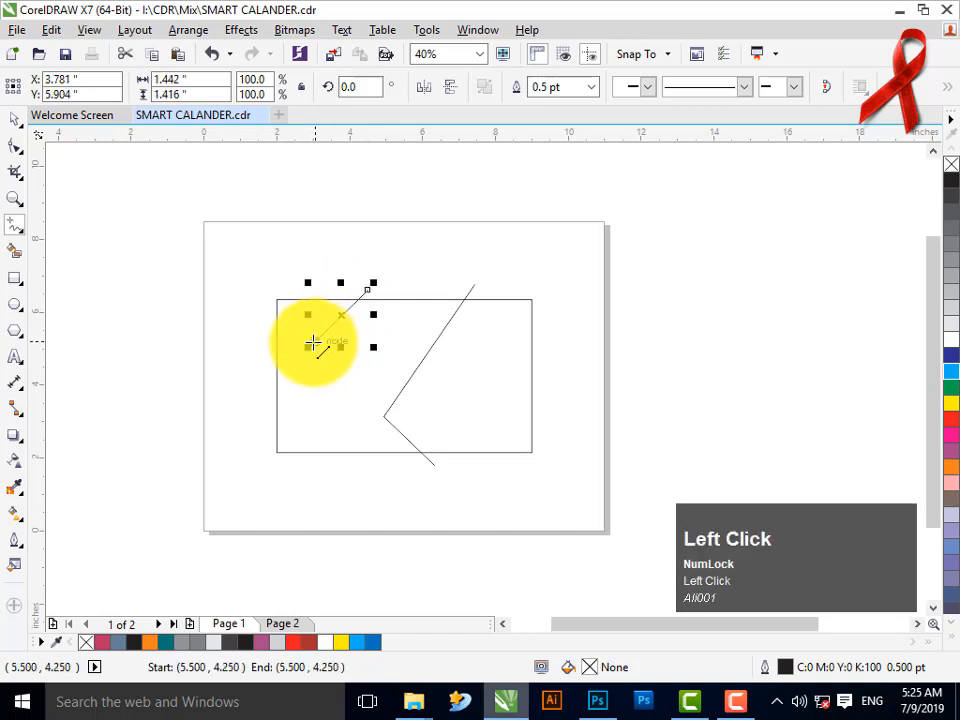
pyautogui.moveTo(313, 343); pyautogui.dragTo(262, 329)
pyautogui.click(260, 327)
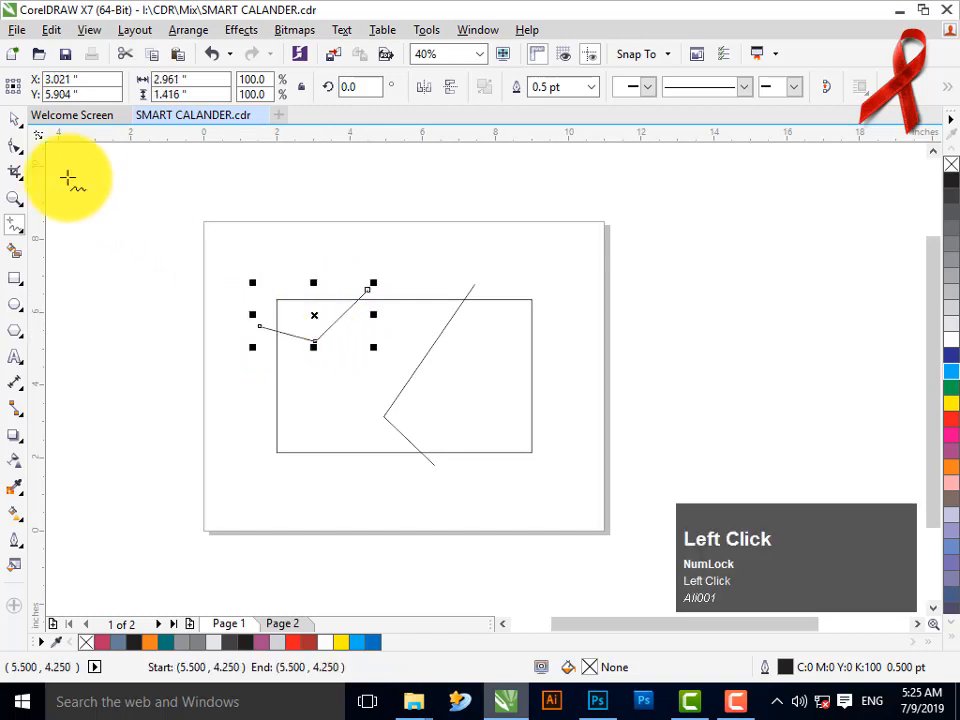
pyautogui.click(17, 121)
pyautogui.click(216, 199)
# Reshape the larger bent line by moving its upper and lower end nodes slightly.
pyautogui.click(15, 146)
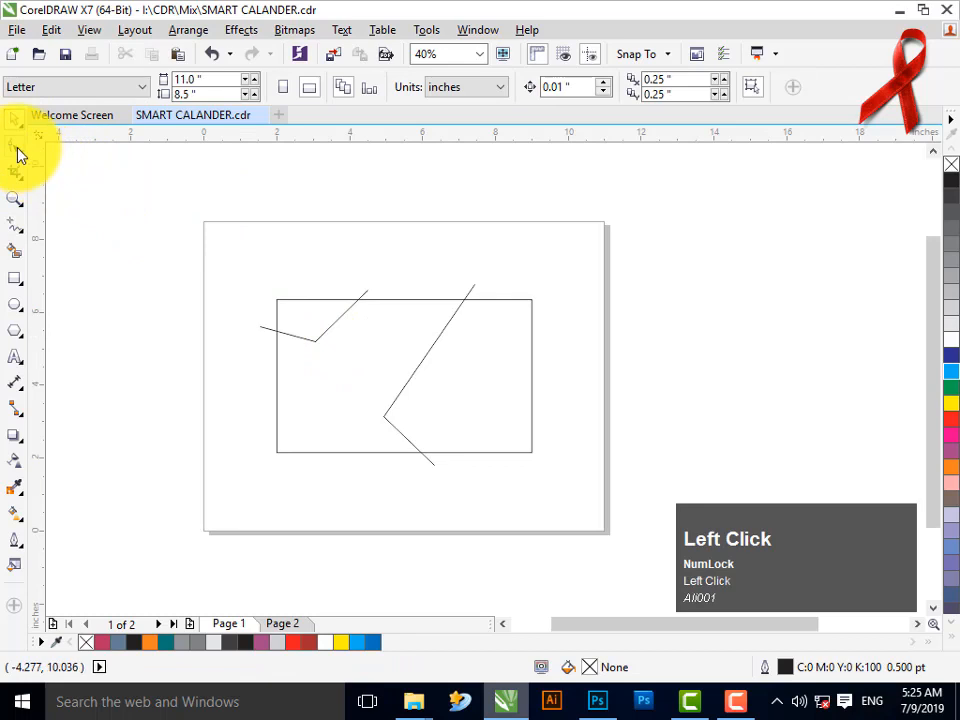
pyautogui.click(391, 413)
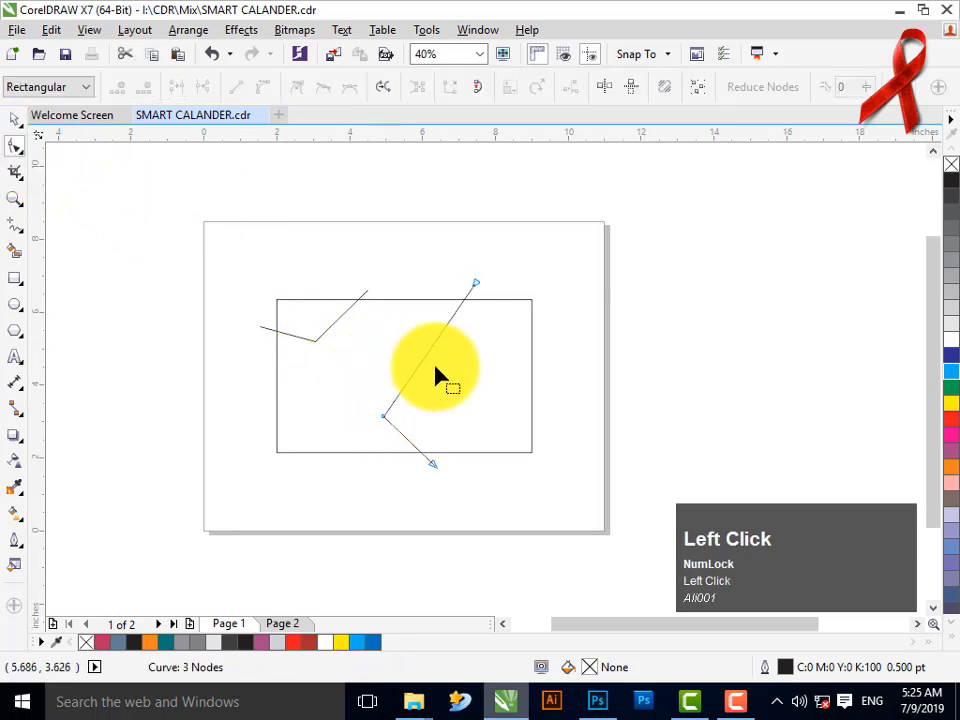
pyautogui.moveTo(477, 287); pyautogui.dragTo(493, 287)
pyautogui.moveTo(385, 420); pyautogui.dragTo(452, 461)
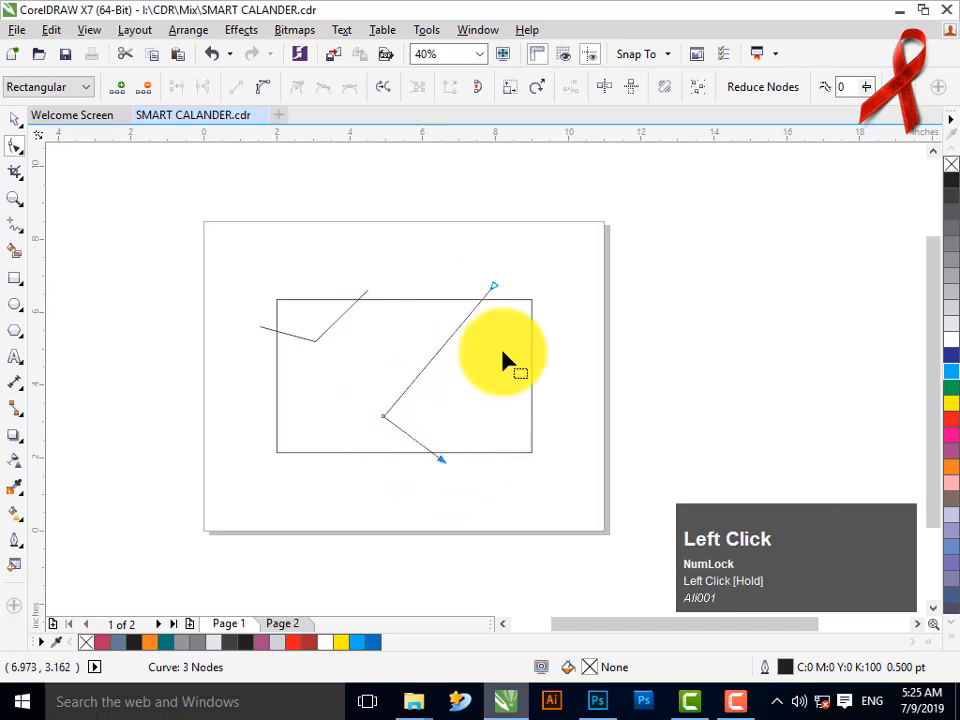
pyautogui.moveTo(491, 288); pyautogui.dragTo(473, 284)
pyautogui.click(19, 118)
pyautogui.click(218, 226)
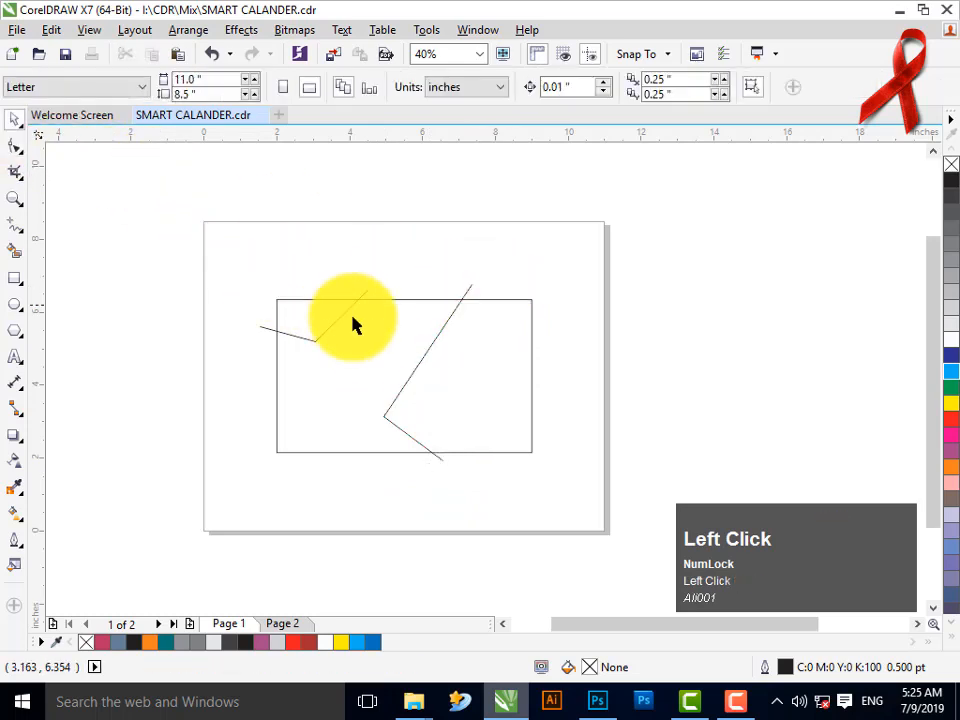
# Stretch the rectangle's right edge outward and shift the larger bent line slightly to the right.
pyautogui.click(376, 338)
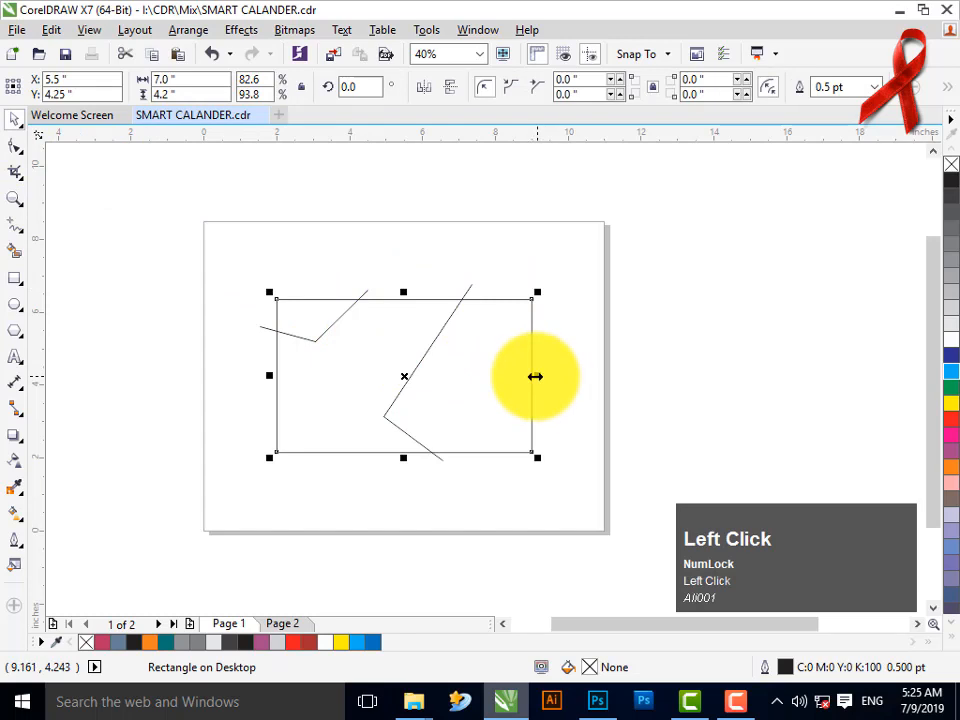
pyautogui.moveTo(535, 376); pyautogui.dragTo(558, 376)
pyautogui.click(518, 253)
pyautogui.moveTo(524, 250); pyautogui.dragTo(378, 472)
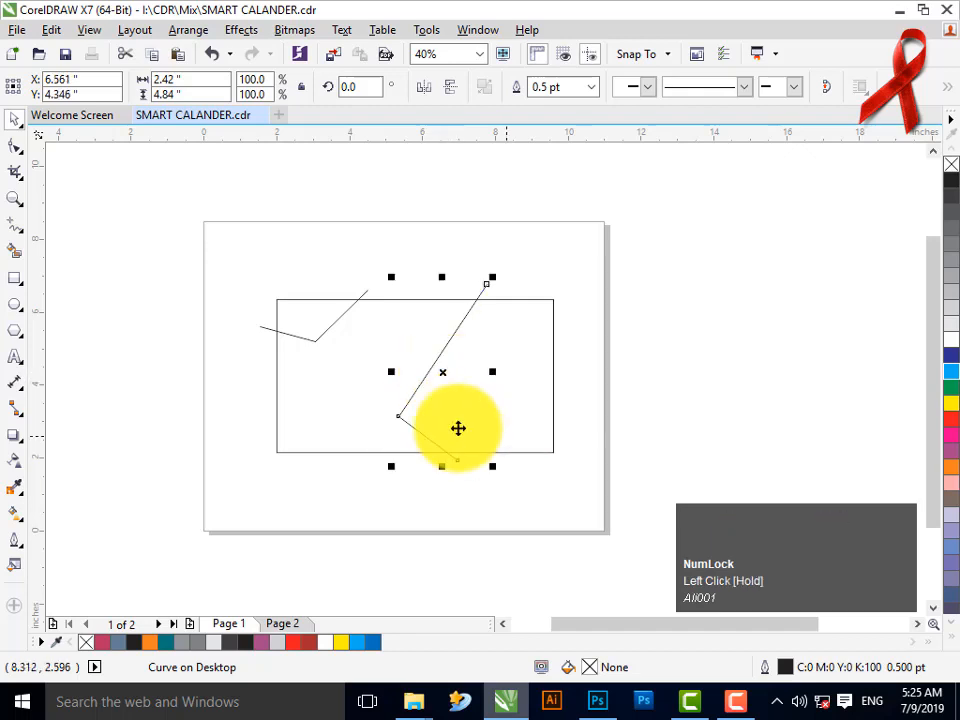
pyautogui.click(521, 489)
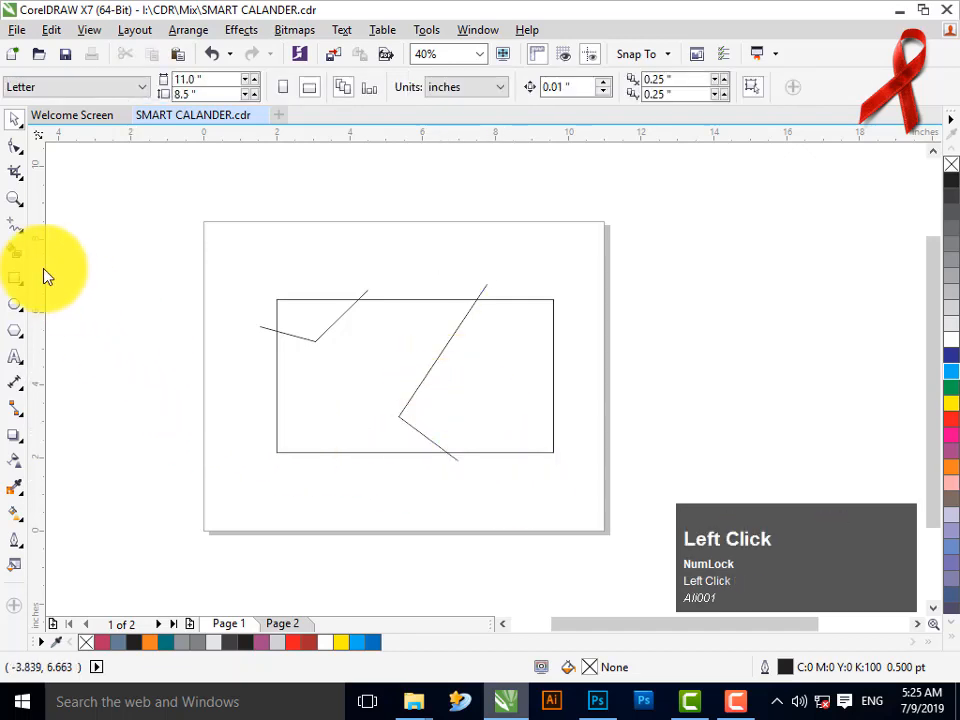
# Smart Fill the region right of the larger bent line and the upper-left corner region with orange.
pyautogui.click(17, 252)
pyautogui.click(514, 386)
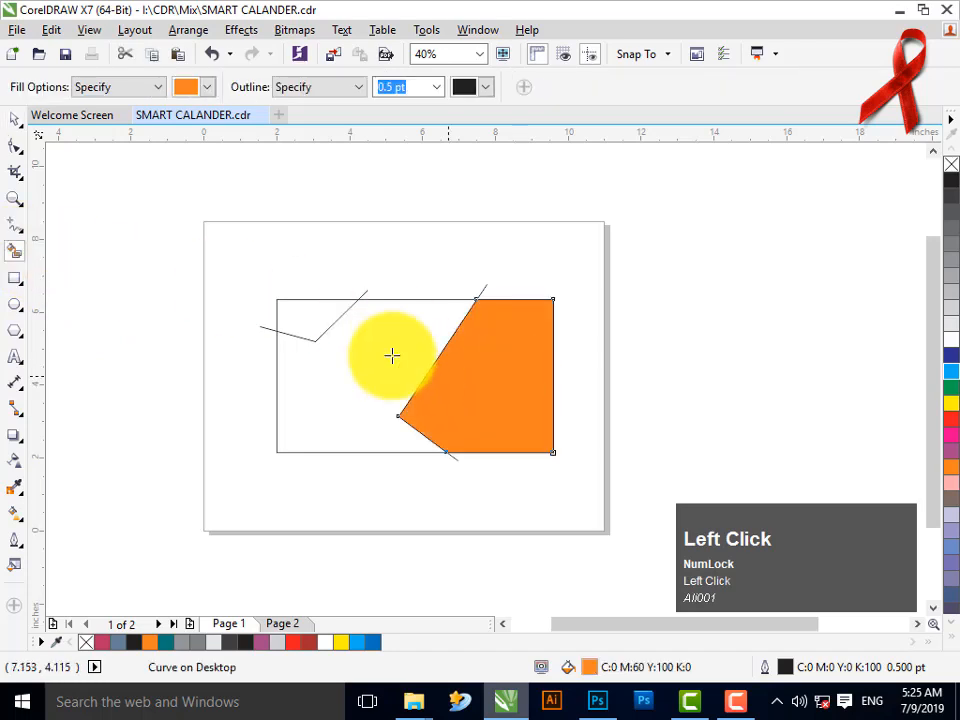
pyautogui.click(16, 121)
pyautogui.click(338, 204)
# Delete the two bent guide lines, leaving the orange filled regions in place.
pyautogui.click(265, 331)
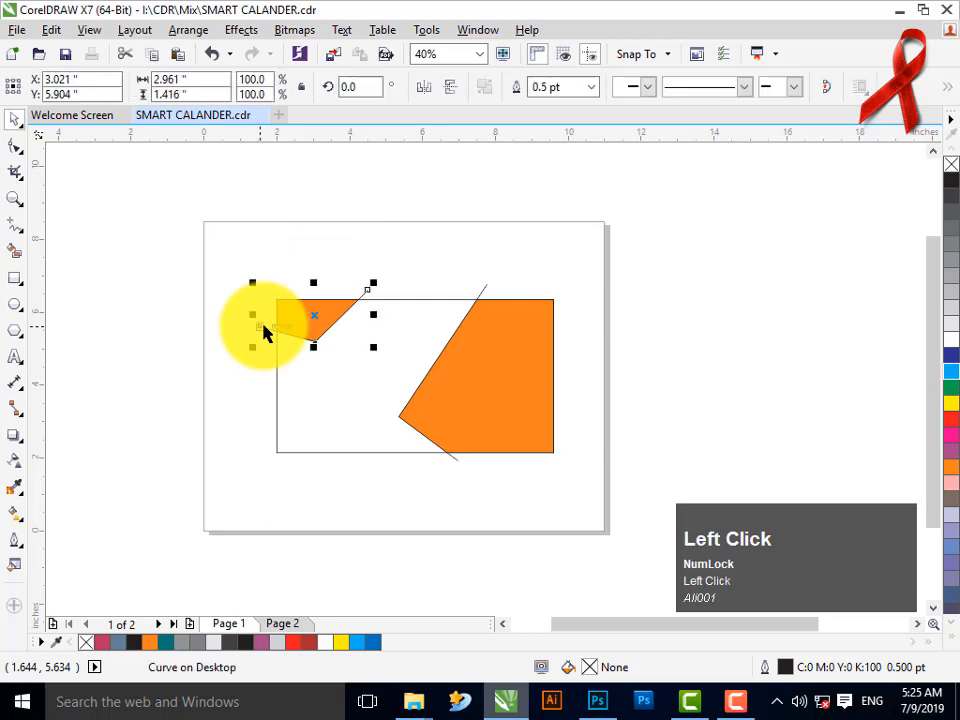
pyautogui.rightClick(260, 329)
pyautogui.click(316, 404)
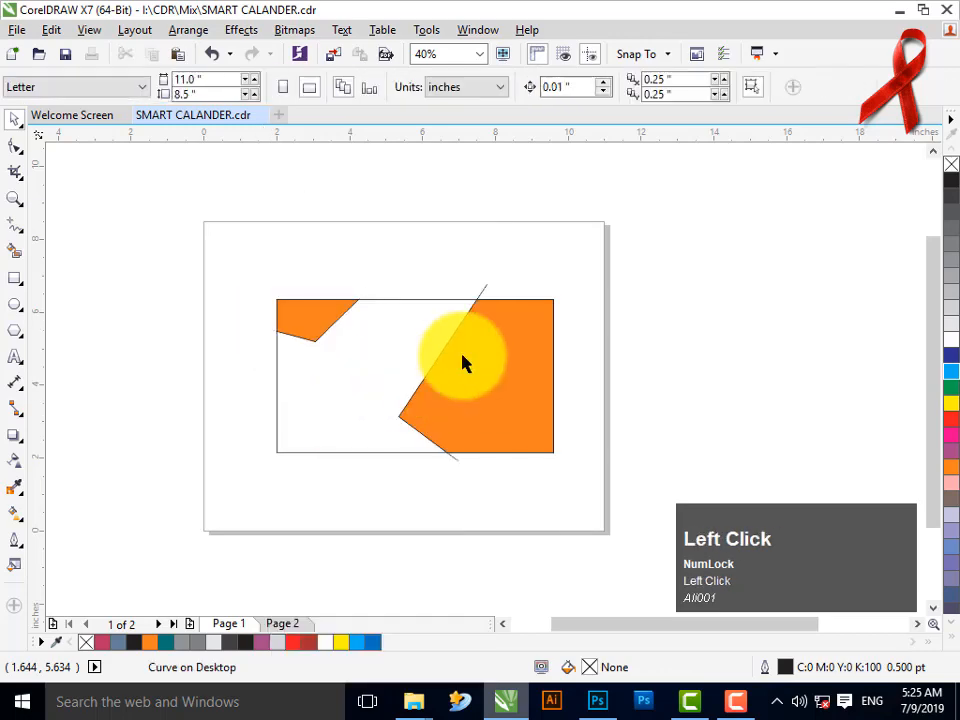
pyautogui.click(487, 298)
pyautogui.press('r')
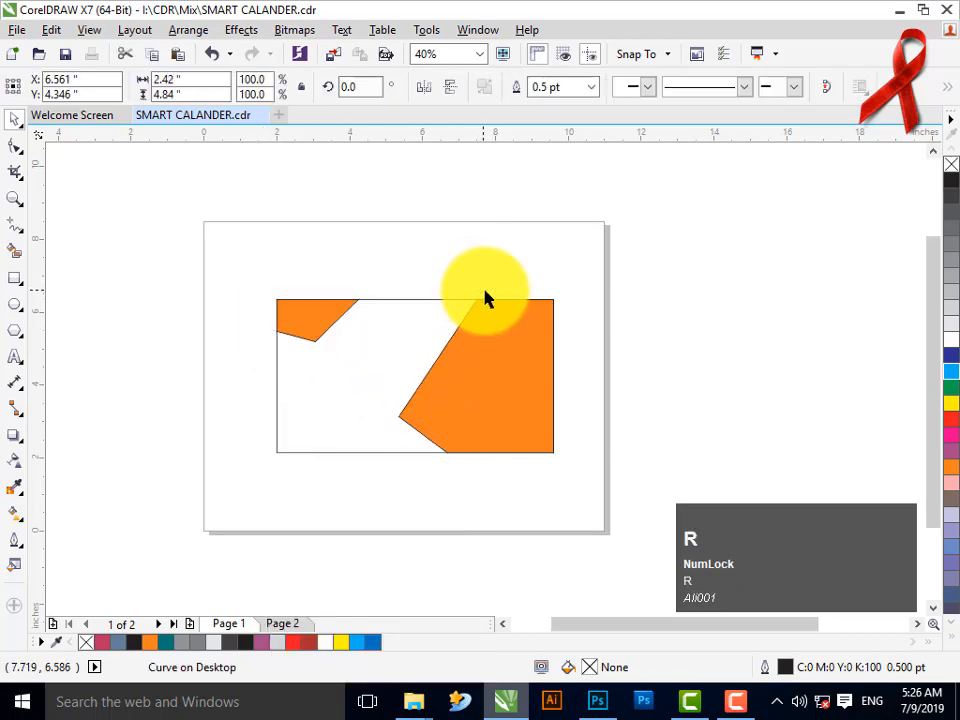
# Fill the large right region black without an outline, and remove the outline from the orange corner shape.
pyautogui.click(499, 332)
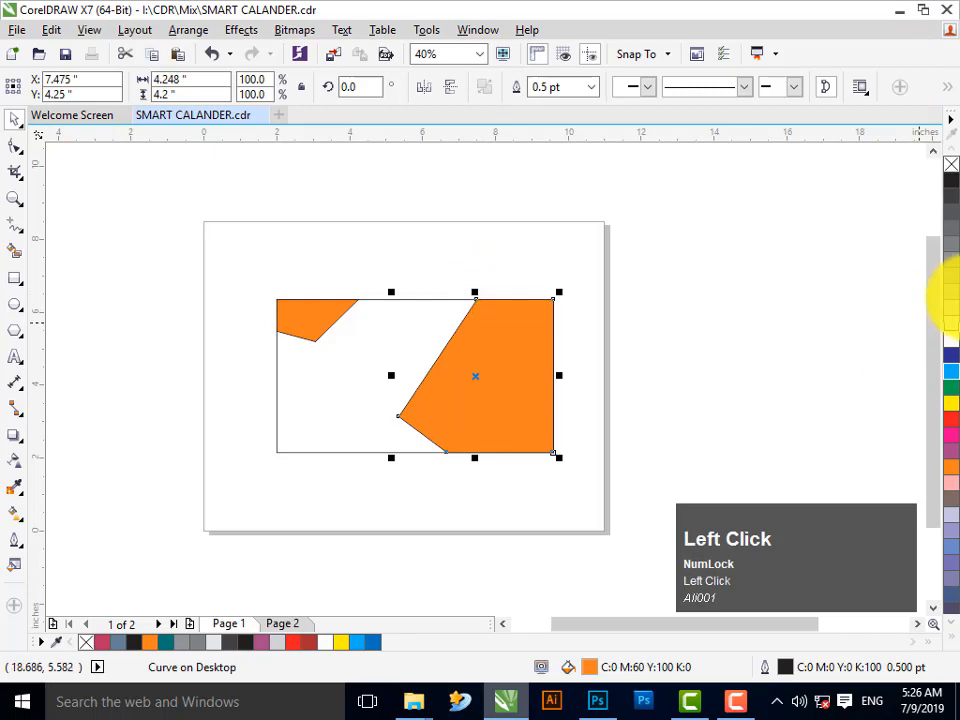
pyautogui.click(952, 175)
pyautogui.click(523, 234)
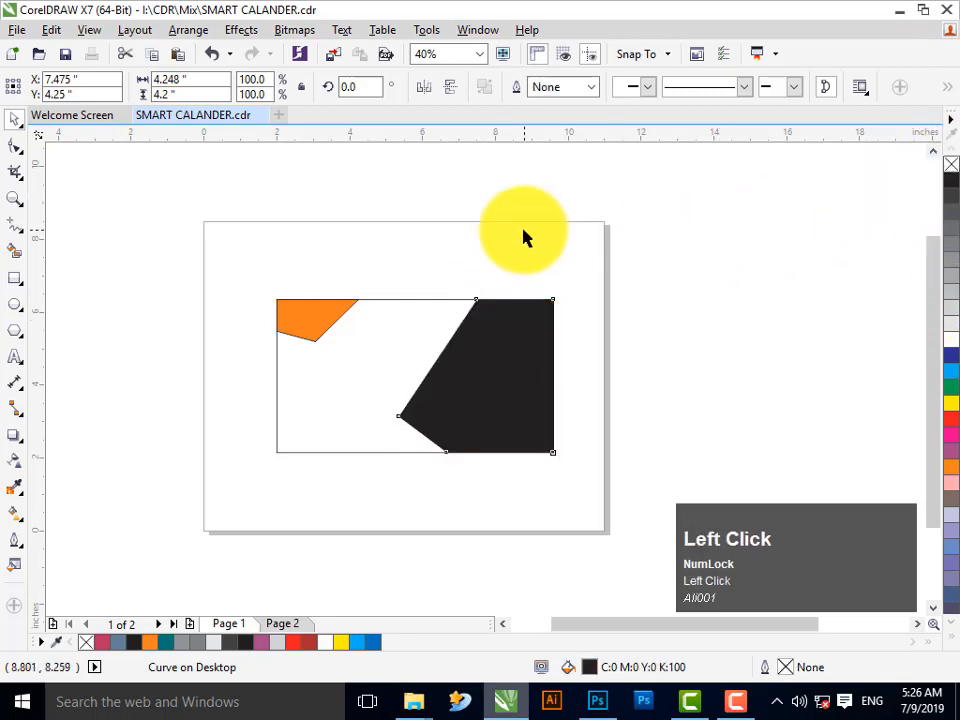
pyautogui.click(313, 329)
pyautogui.hotkey('ctrl', 'r')
pyautogui.click(367, 285)
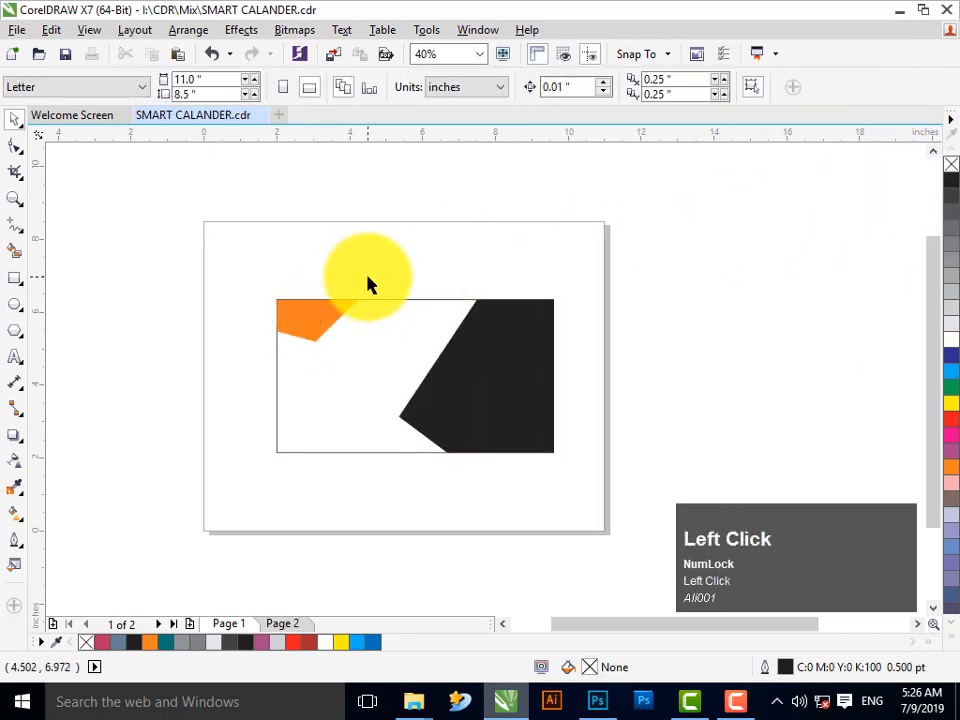
# Draw a square of about 1.39 inches above the rectangle and rotate it to 315 degrees as a diamond.
pyautogui.click(15, 278)
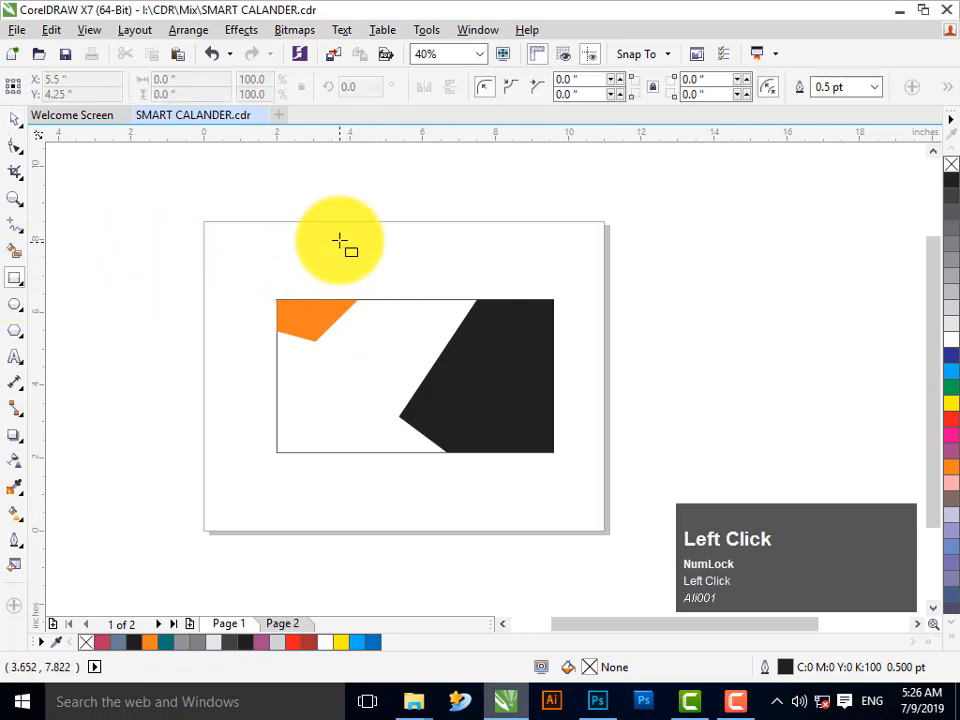
pyautogui.moveTo(341, 241); pyautogui.dragTo(391, 278)
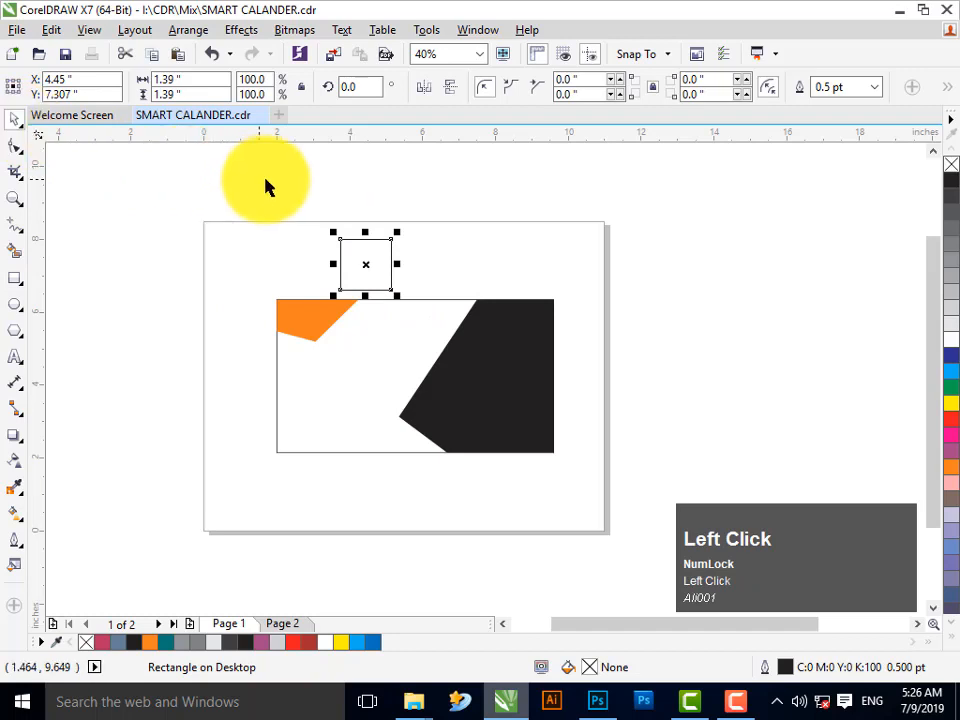
pyautogui.click(324, 187)
pyautogui.click(378, 251)
pyautogui.click(378, 251)
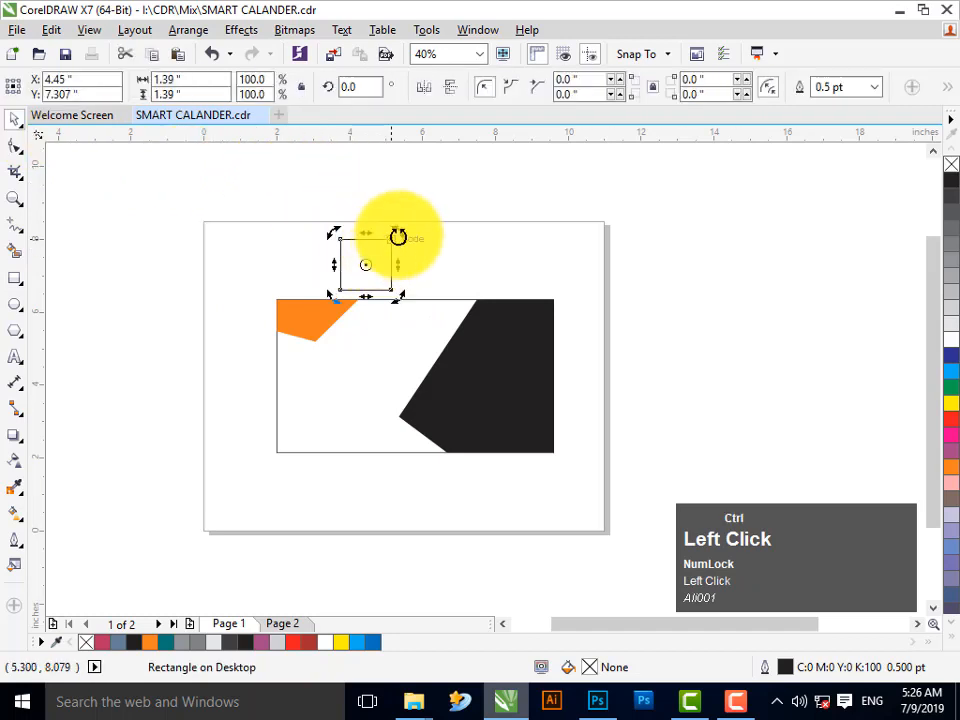
pyautogui.moveTo(396, 236); pyautogui.dragTo(407, 266)
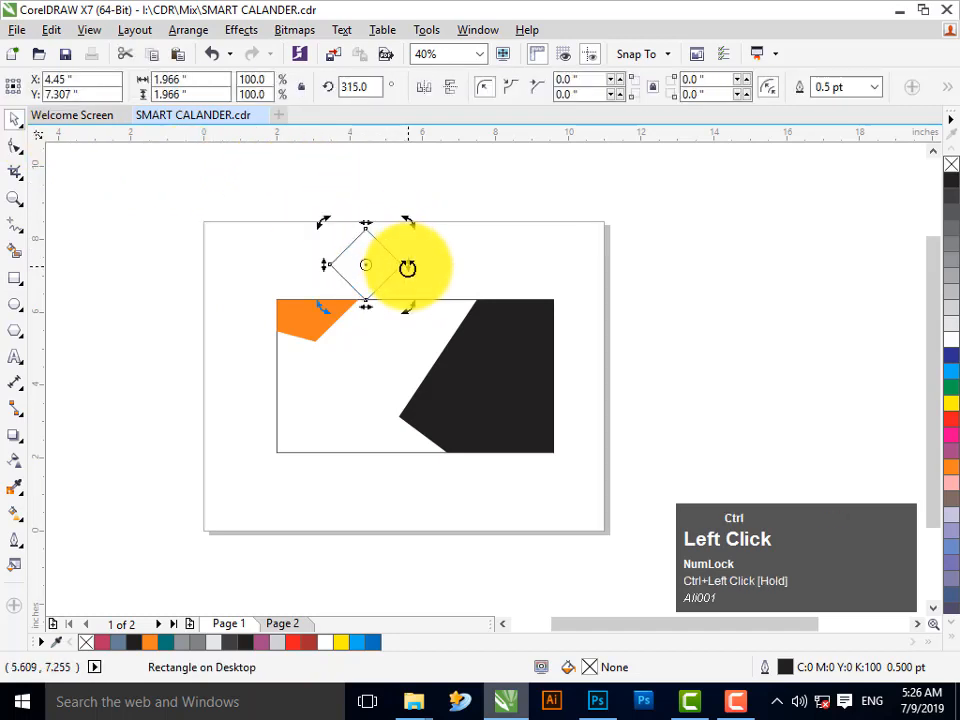
pyautogui.click(485, 253)
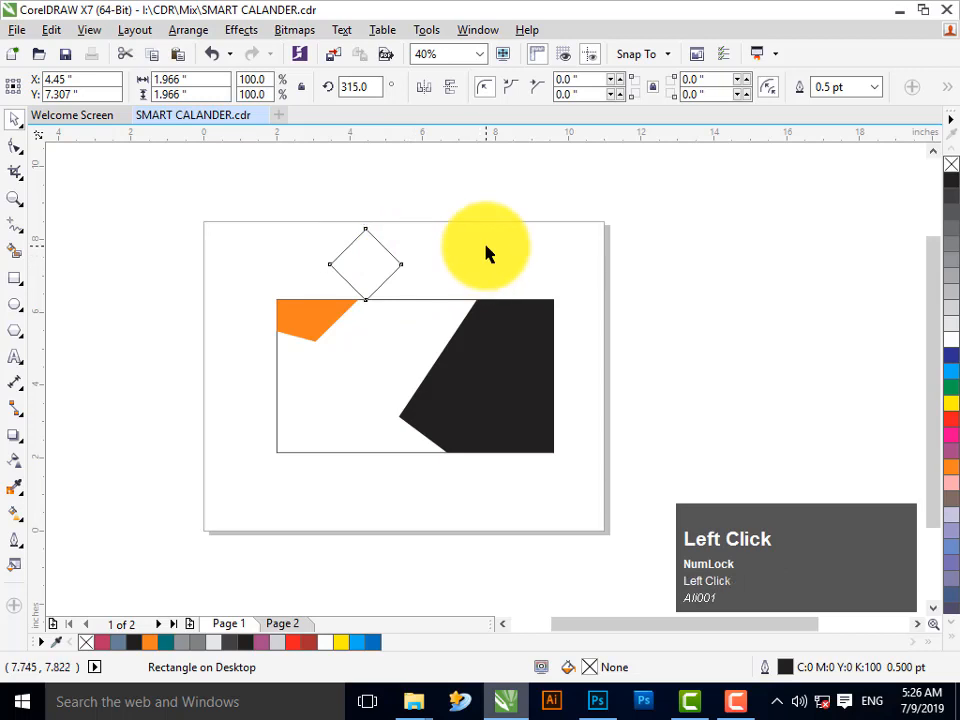
# Convert the diamond to curves and delete its top node to form a downward-pointing triangle.
pyautogui.click(15, 198)
pyautogui.moveTo(247, 210); pyautogui.dragTo(746, 422)
pyautogui.moveTo(623, 391); pyautogui.dragTo(797, 470)
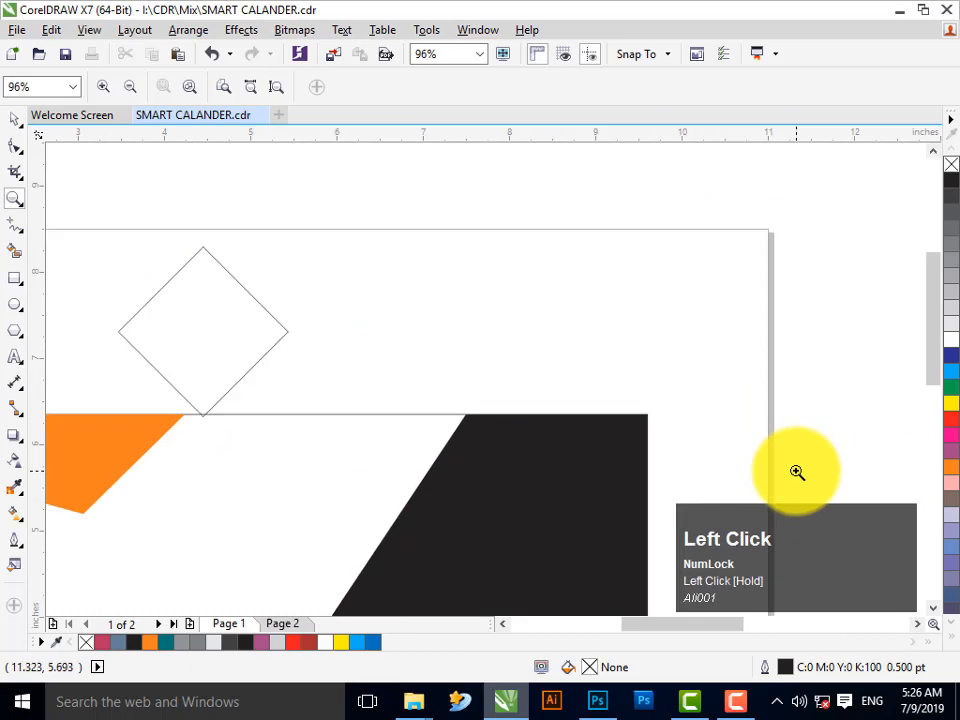
pyautogui.click(16, 121)
pyautogui.click(14, 150)
pyautogui.click(184, 270)
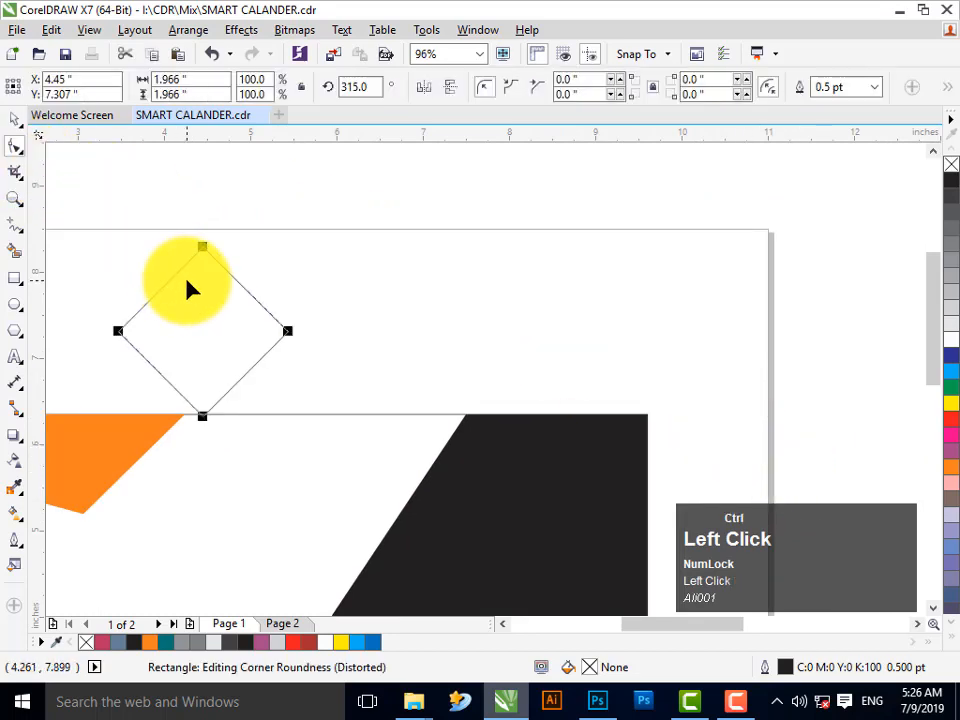
pyautogui.hotkey('ctrl', 'q')
pyautogui.moveTo(178, 238); pyautogui.dragTo(284, 288)
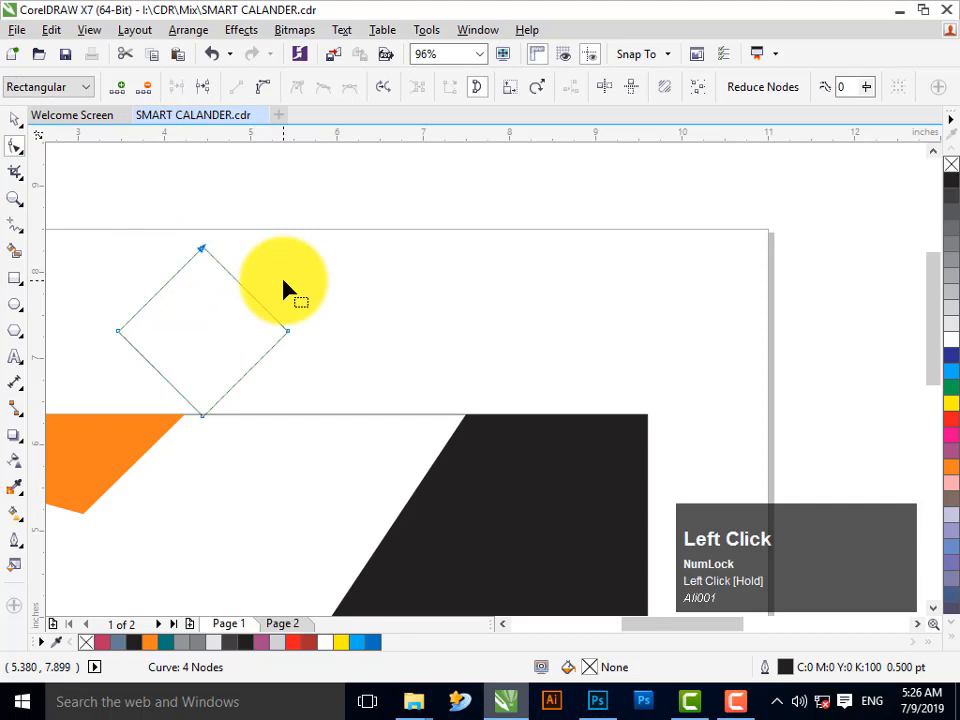
pyautogui.press('Delete')
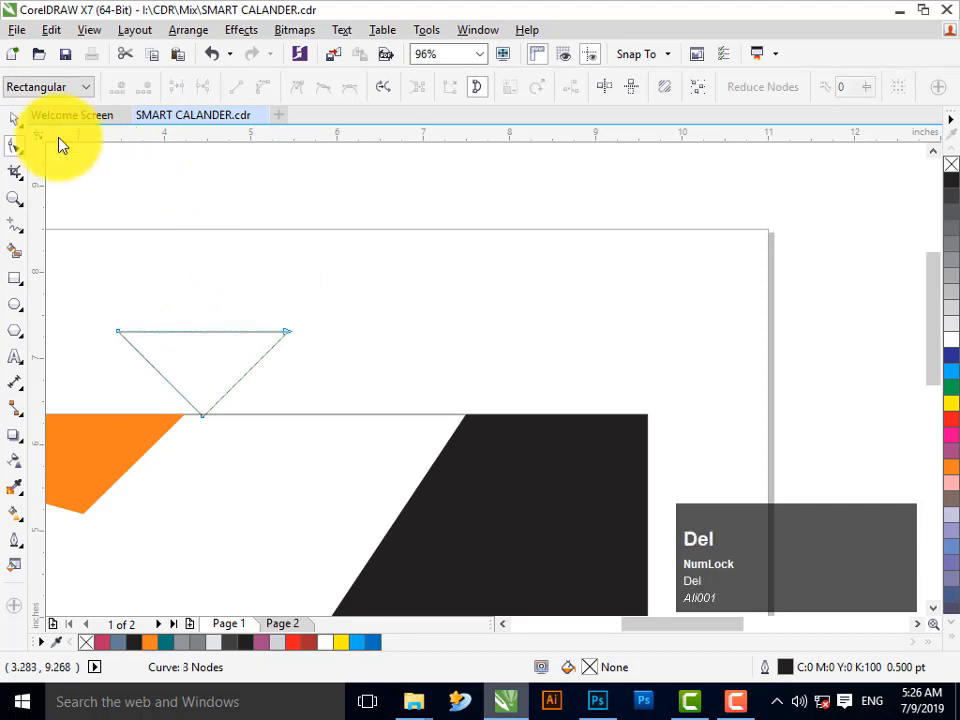
# Move the triangle up and to the right, clear of the rectangle's top edge.
pyautogui.click(22, 122)
pyautogui.click(296, 229)
pyautogui.moveTo(260, 331); pyautogui.dragTo(383, 297)
pyautogui.click(375, 272)
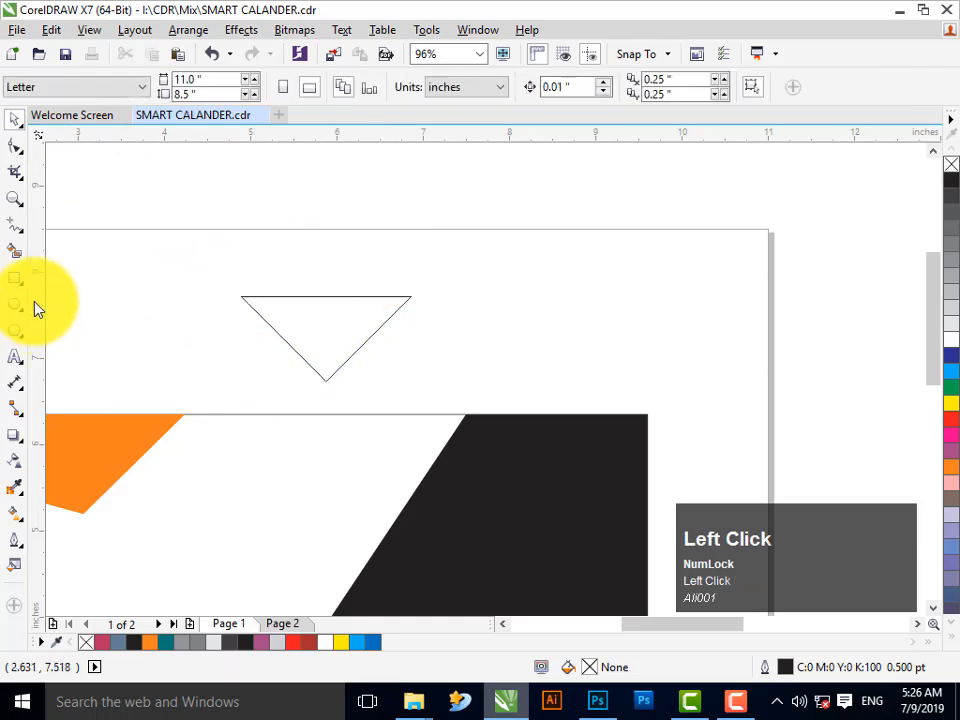
# Draw a vertical line about 2 inches long through the triangle and align both objects on their vertical centre.
pyautogui.click(16, 252)
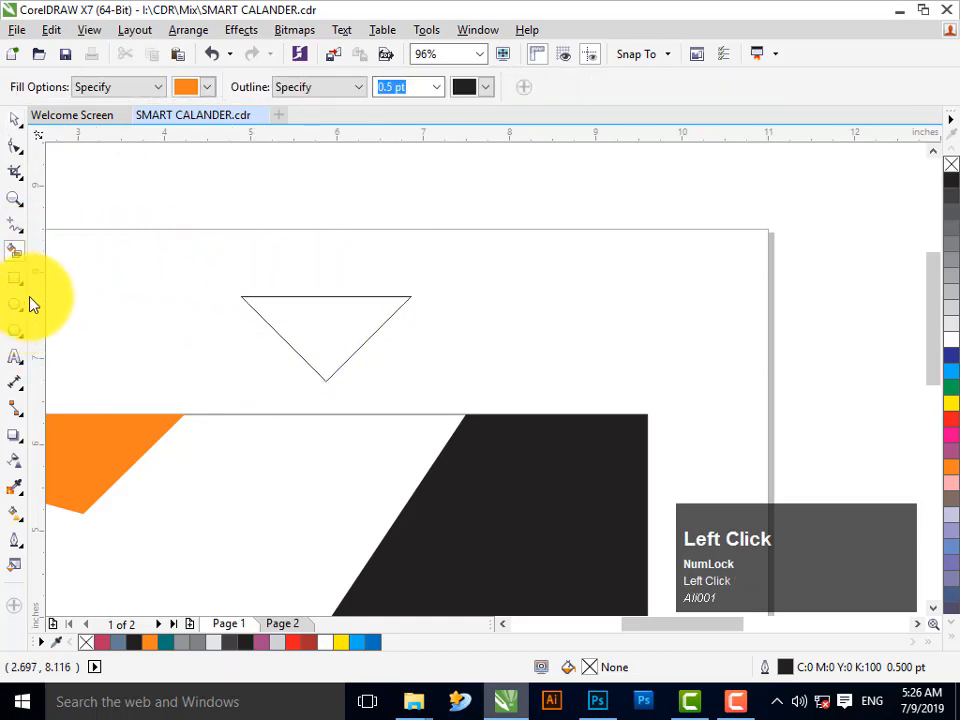
pyautogui.click(15, 229)
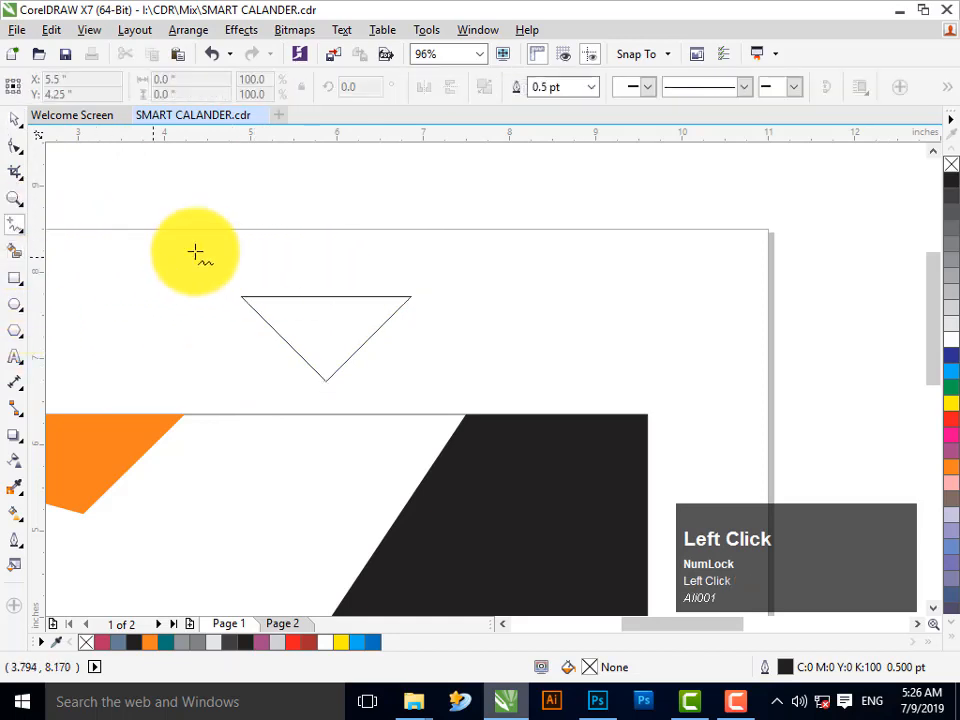
pyautogui.click(320, 238)
pyautogui.keyDown('ctrl'); pyautogui.click(324, 421); pyautogui.keyUp('ctrl')
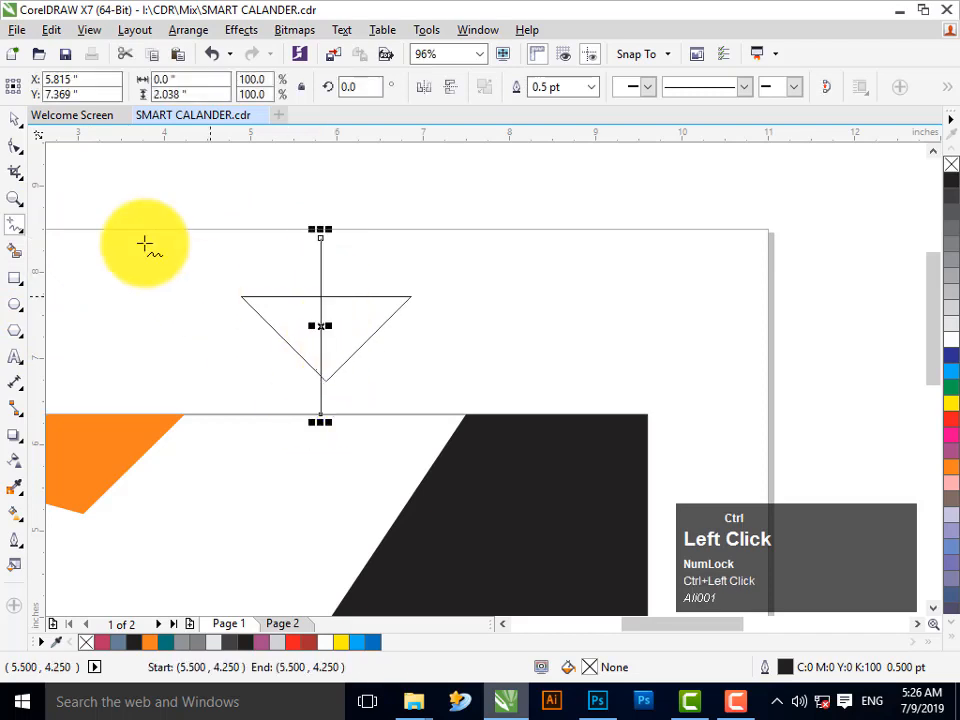
pyautogui.click(25, 130)
pyautogui.moveTo(133, 212); pyautogui.dragTo(476, 454)
pyautogui.press('c')
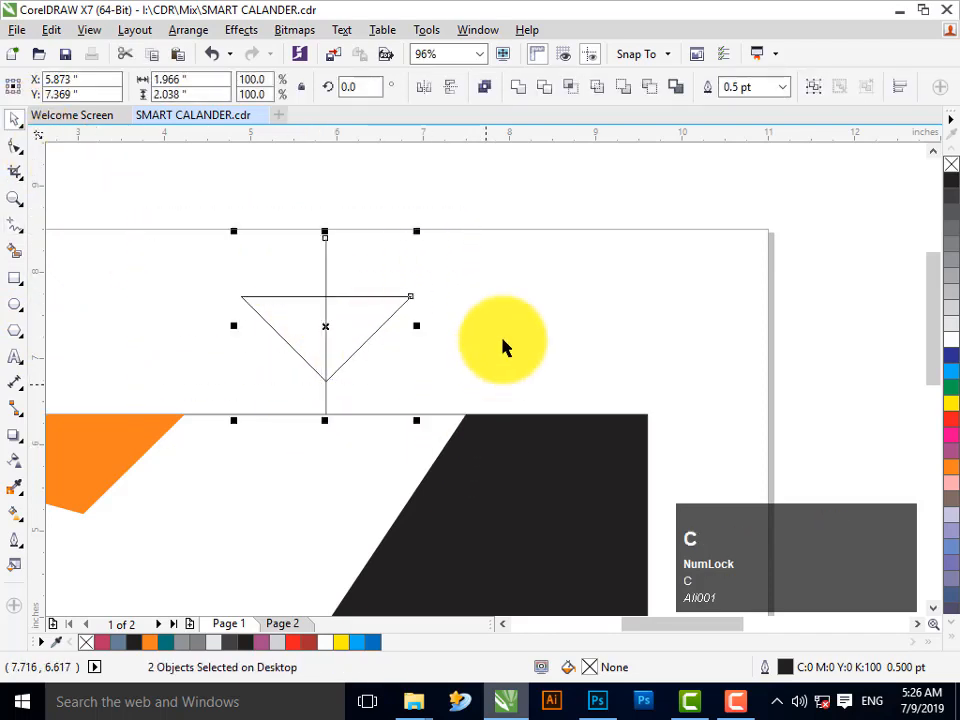
# Smart Fill the right half of the triangle with orange.
pyautogui.click(503, 345)
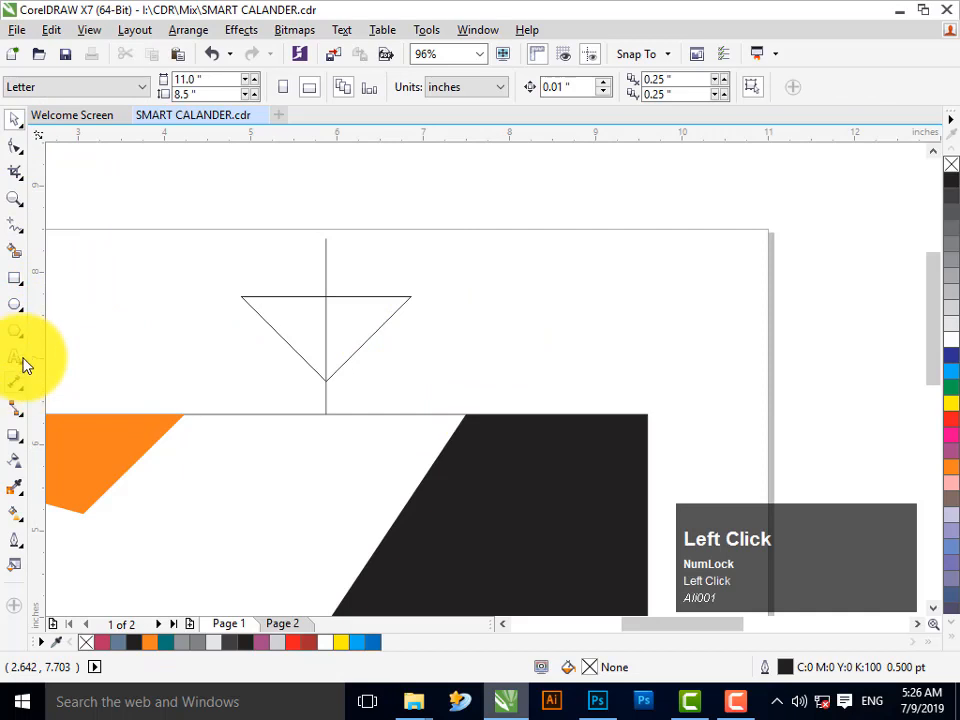
pyautogui.click(15, 250)
pyautogui.click(340, 318)
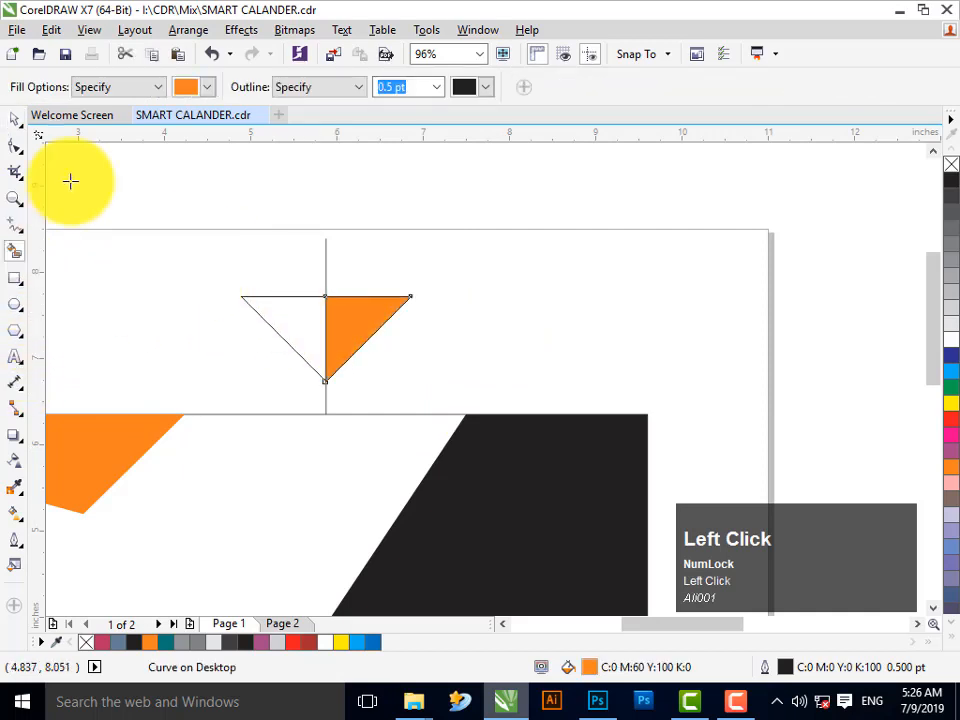
# Delete the vertical line running through the triangle.
pyautogui.click(15, 120)
pyautogui.click(332, 279)
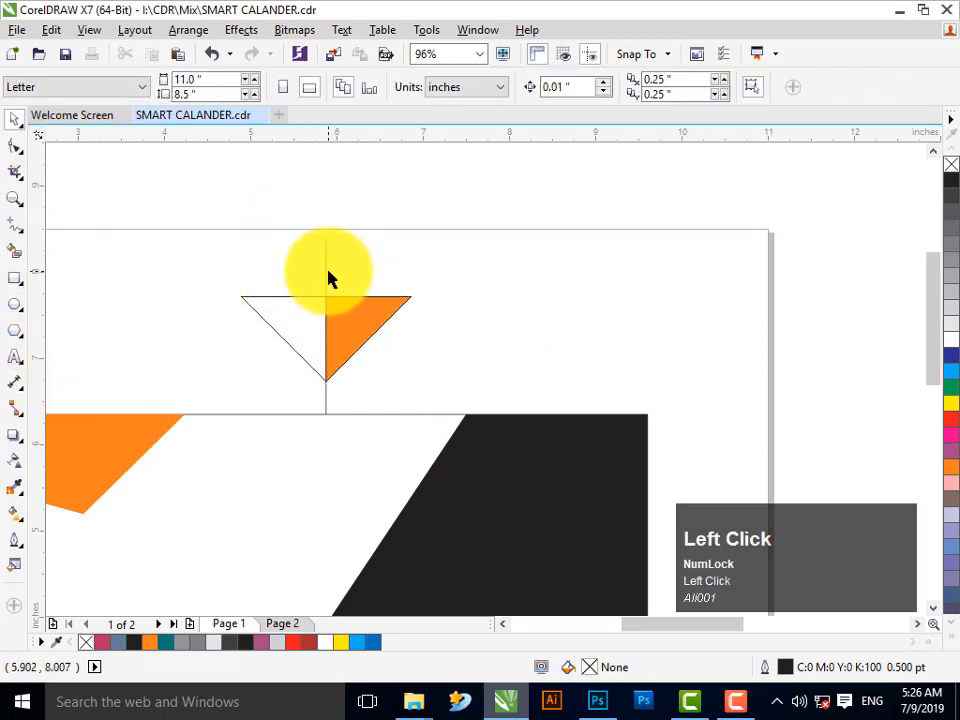
pyautogui.rightClick(327, 271)
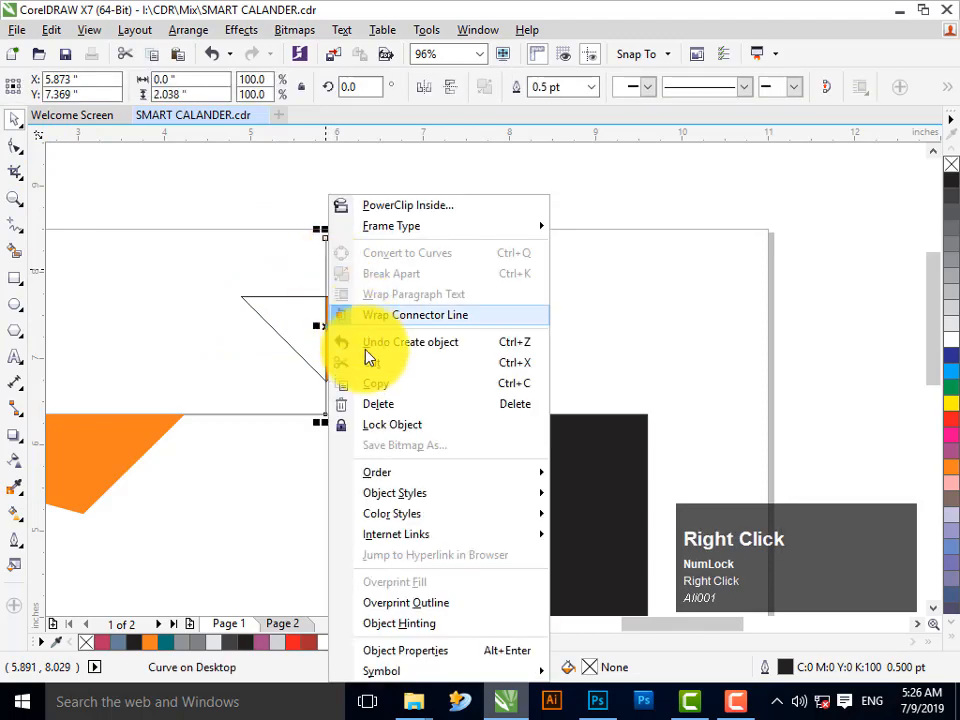
pyautogui.click(390, 404)
# Fill the full triangle and its separate right half with red (C 0, M 100, Y 100, K 0).
pyautogui.click(311, 332)
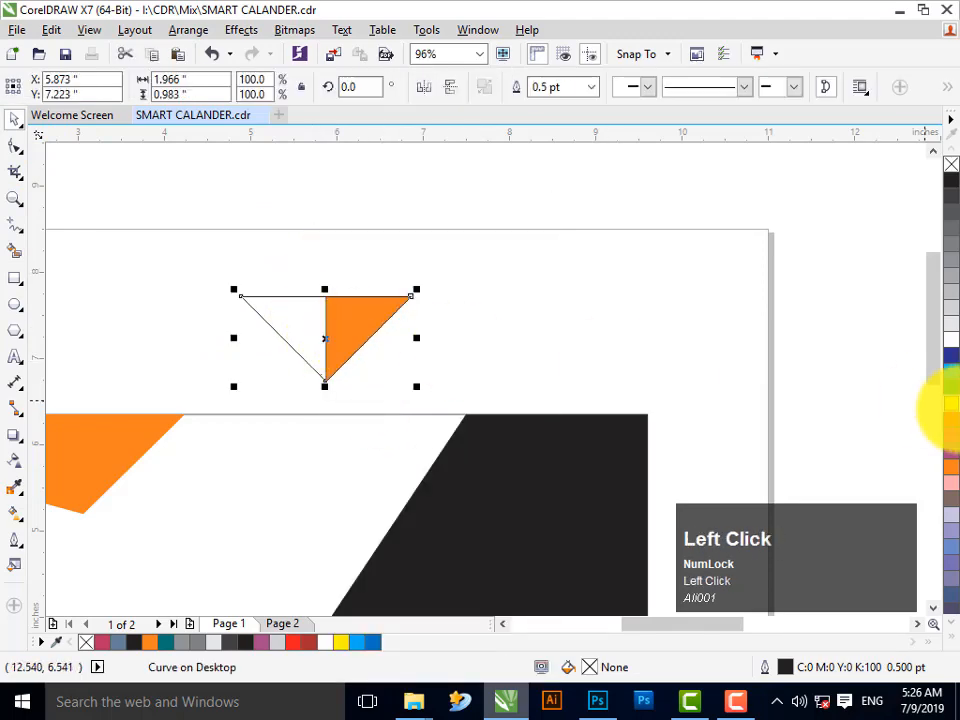
pyautogui.click(952, 424)
pyautogui.click(373, 320)
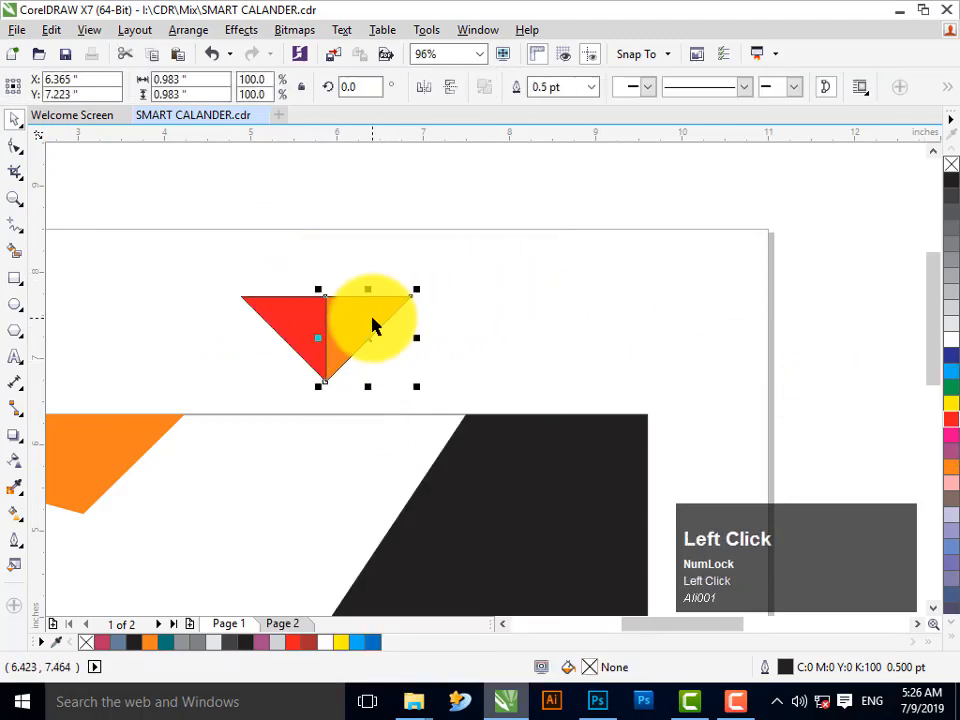
pyautogui.click(950, 420)
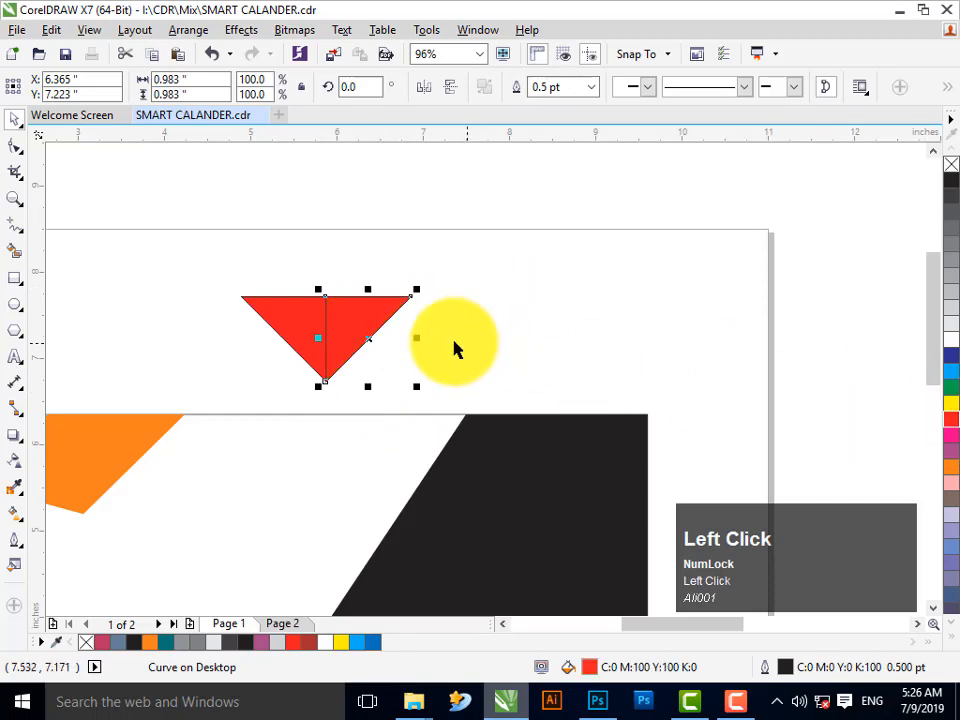
# Select the triangle's right half, open the Color Docker for it and widen the docker.
pyautogui.rightClick(372, 322)
pyautogui.click(343, 319)
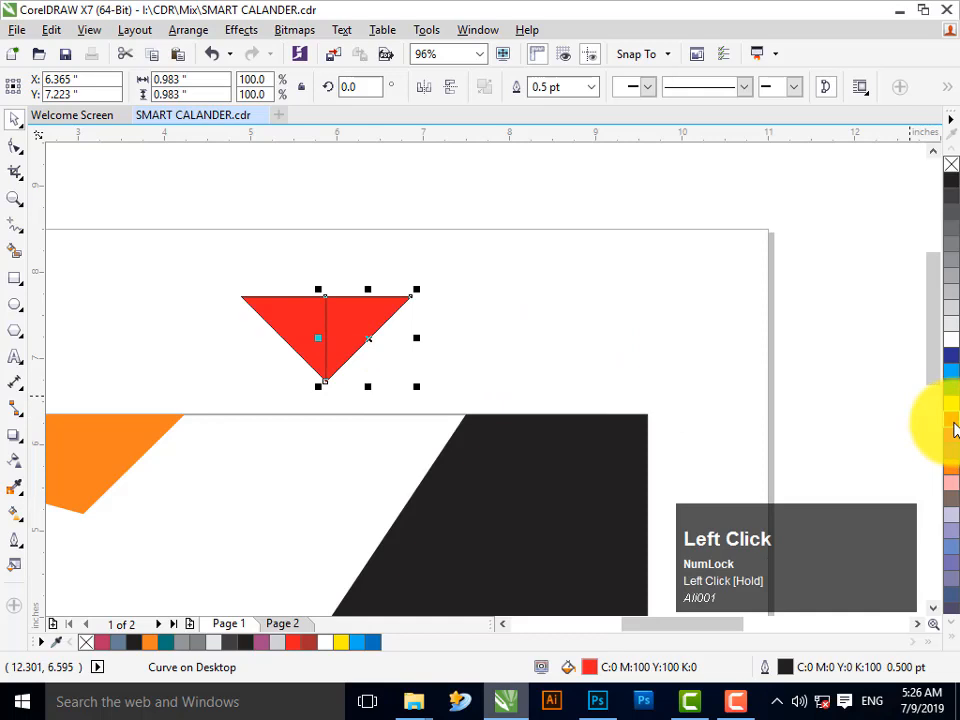
pyautogui.click(375, 325)
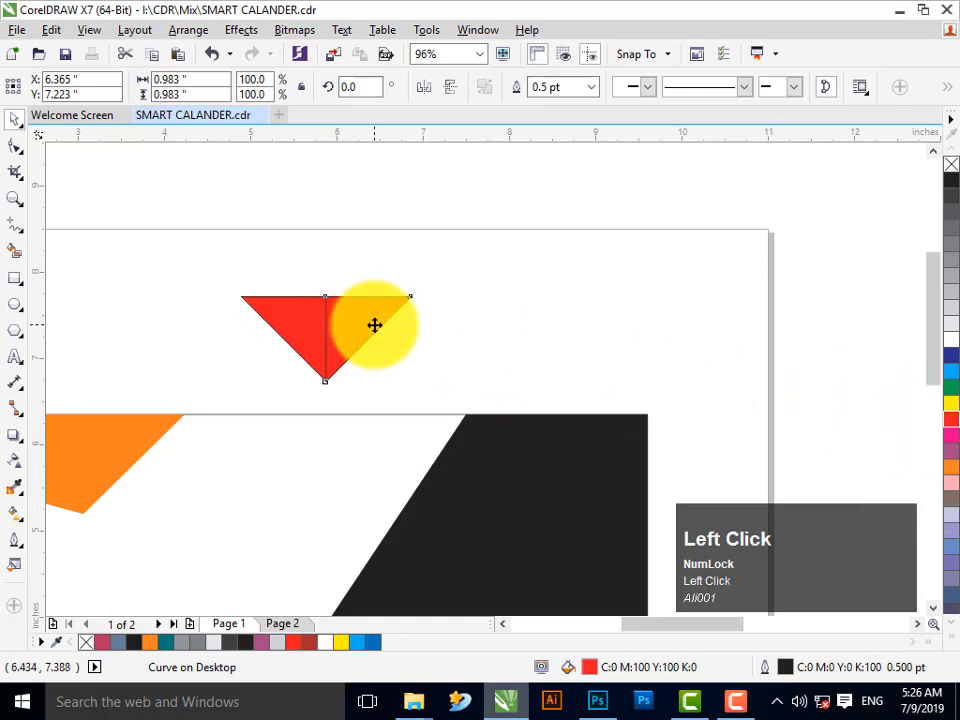
pyautogui.click(27, 556)
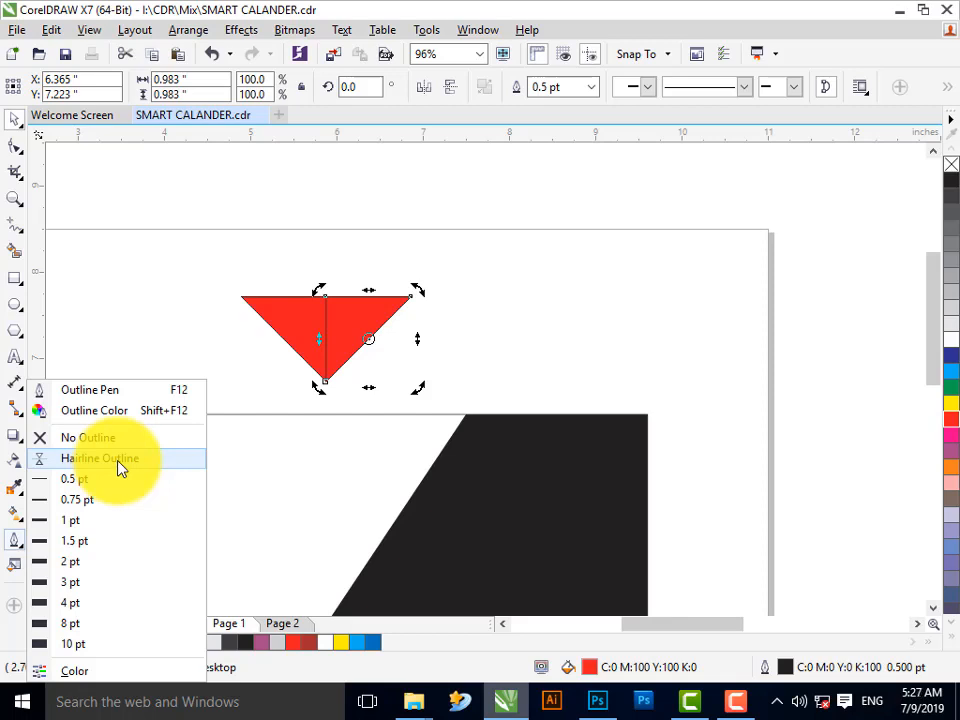
pyautogui.click(103, 672)
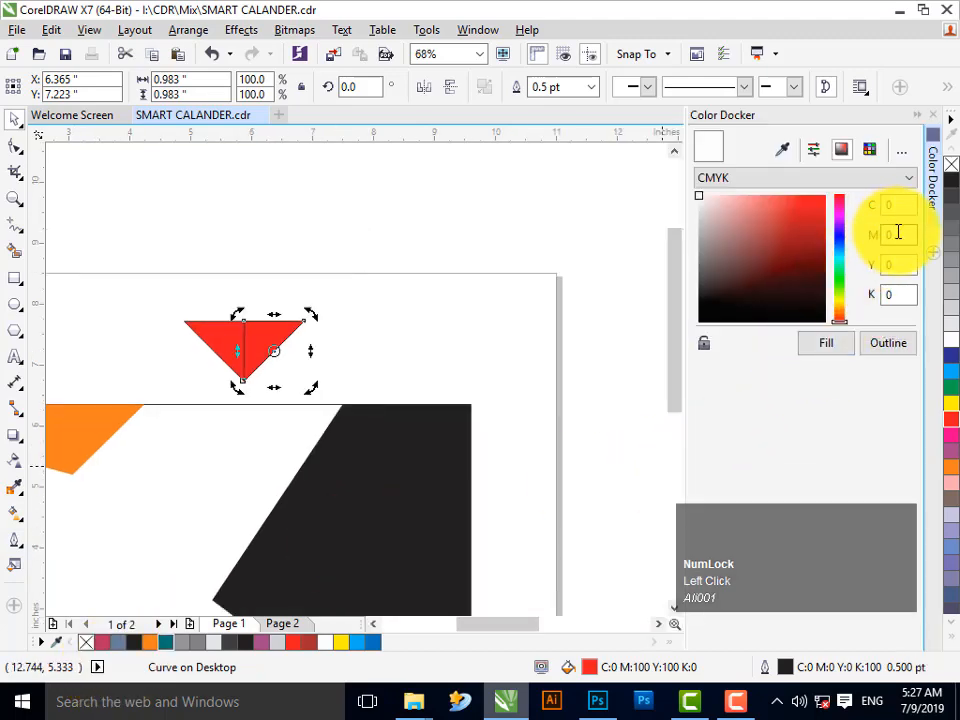
pyautogui.moveTo(717, 117); pyautogui.dragTo(807, 199)
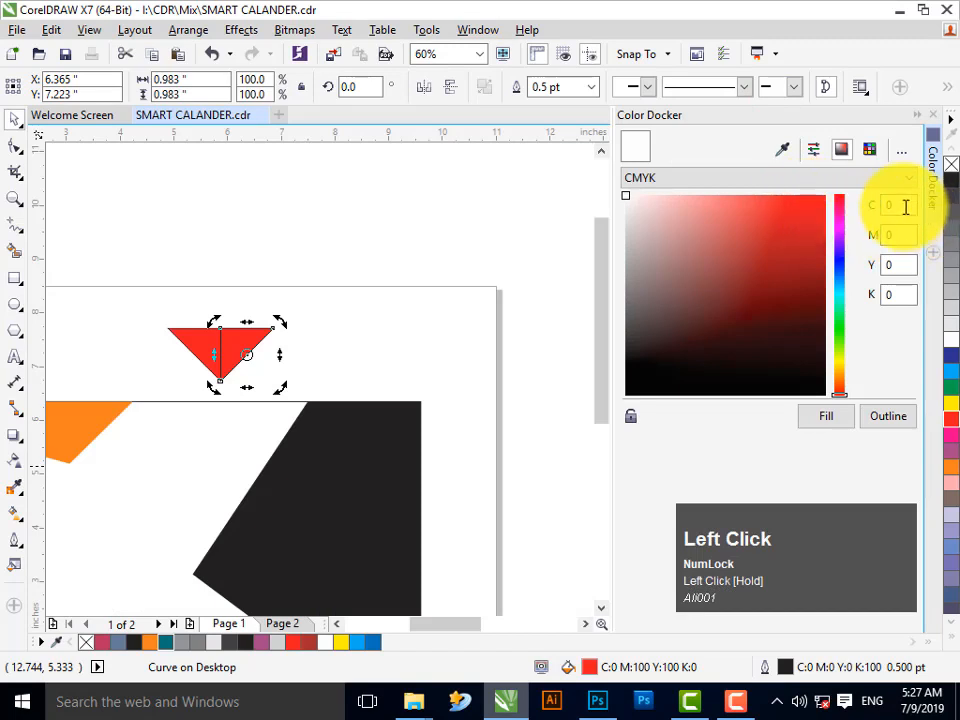
# Mix a CMYK colour of C 30, M 100, Y 100, K 0 for the triangle's right half.
pyautogui.click(900, 206)
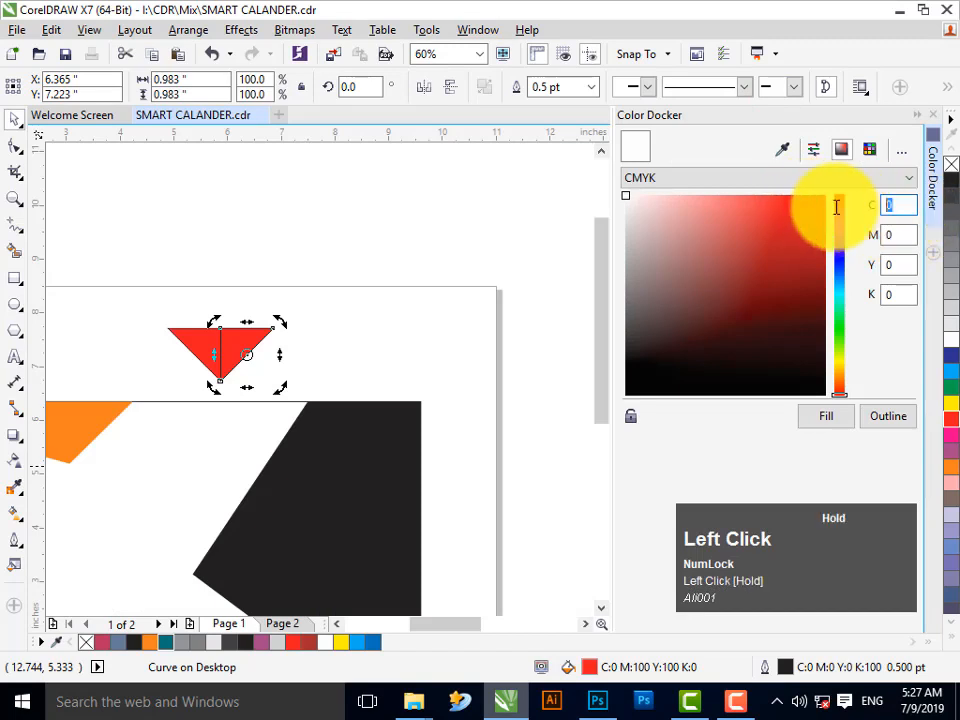
pyautogui.write('30')
pyautogui.click(905, 235)
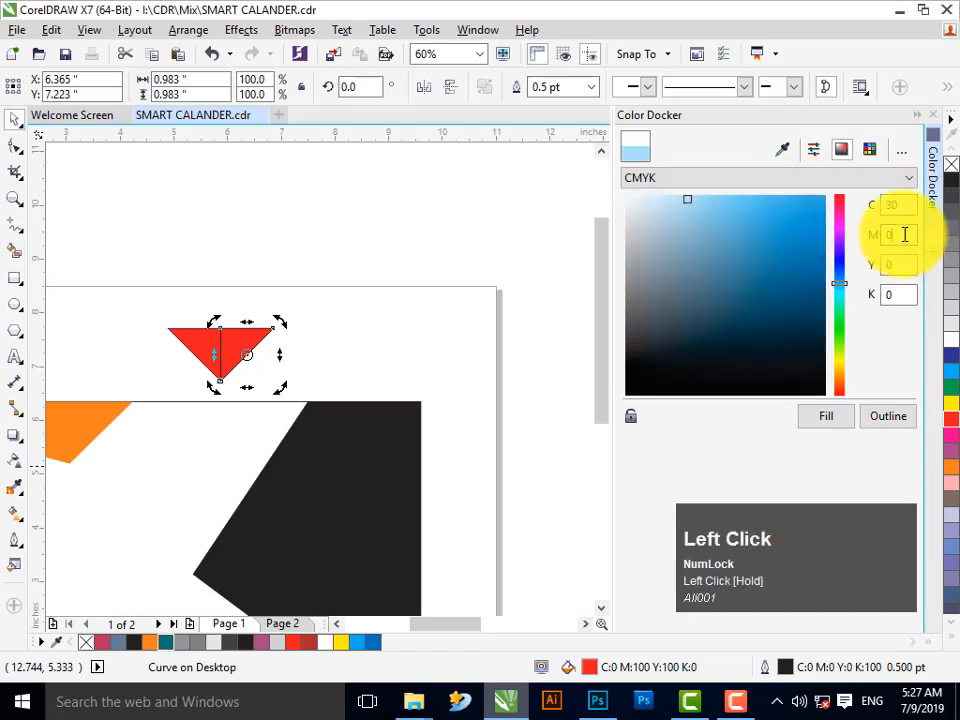
pyautogui.write('100')
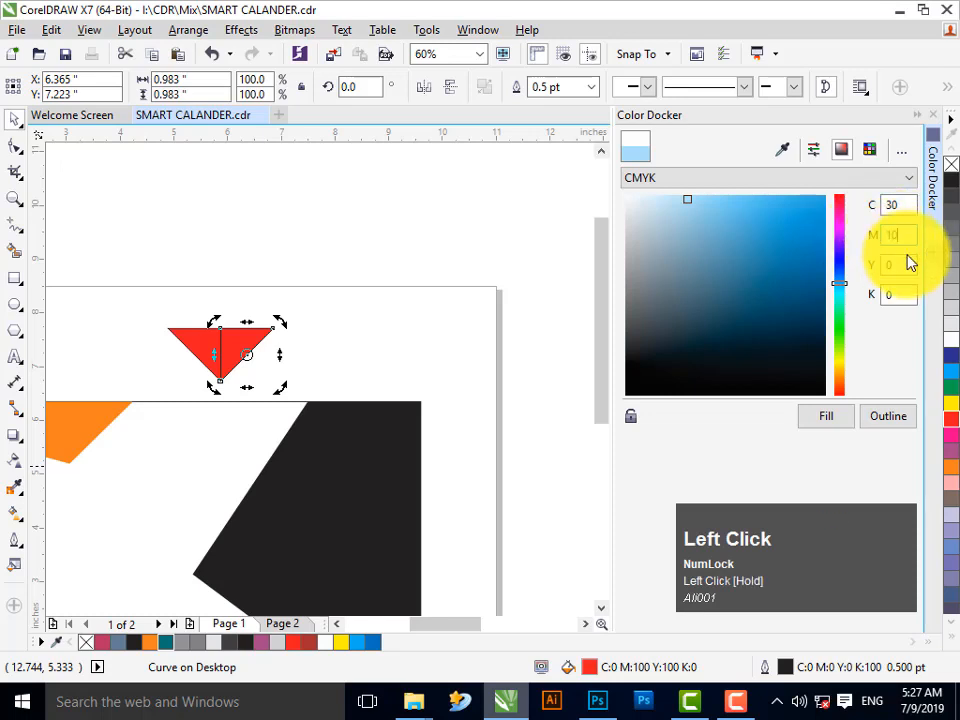
pyautogui.click(903, 263)
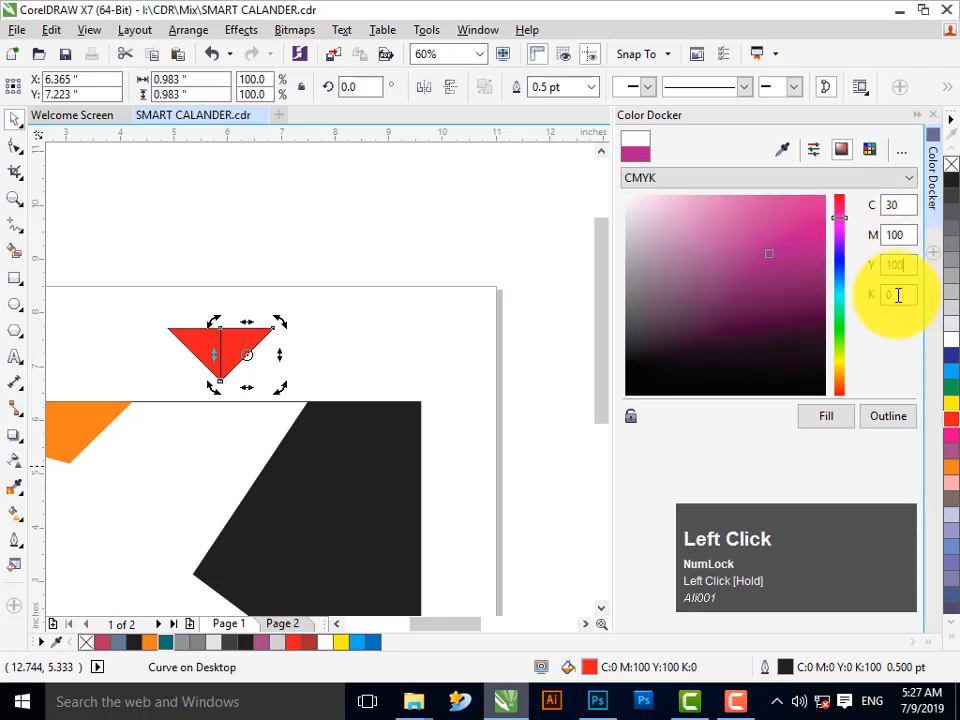
pyautogui.click(898, 295)
# Raise the mixed colour's cyan to 40, apply it as the right half's fill and collapse the Color Docker.
pyautogui.moveTo(900, 204); pyautogui.dragTo(838, 203)
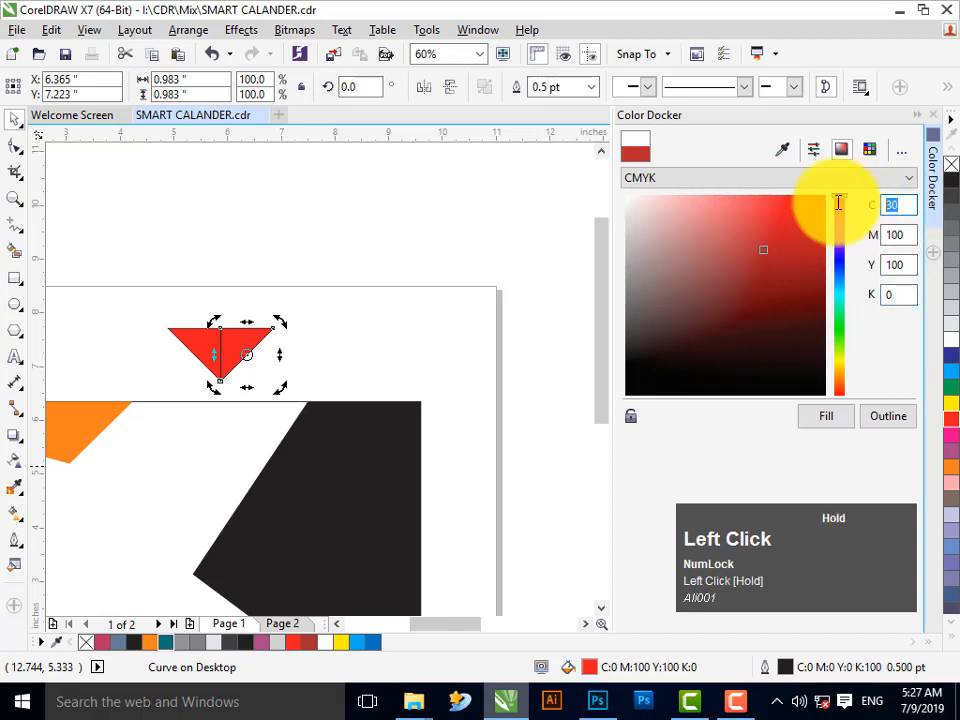
pyautogui.write('40')
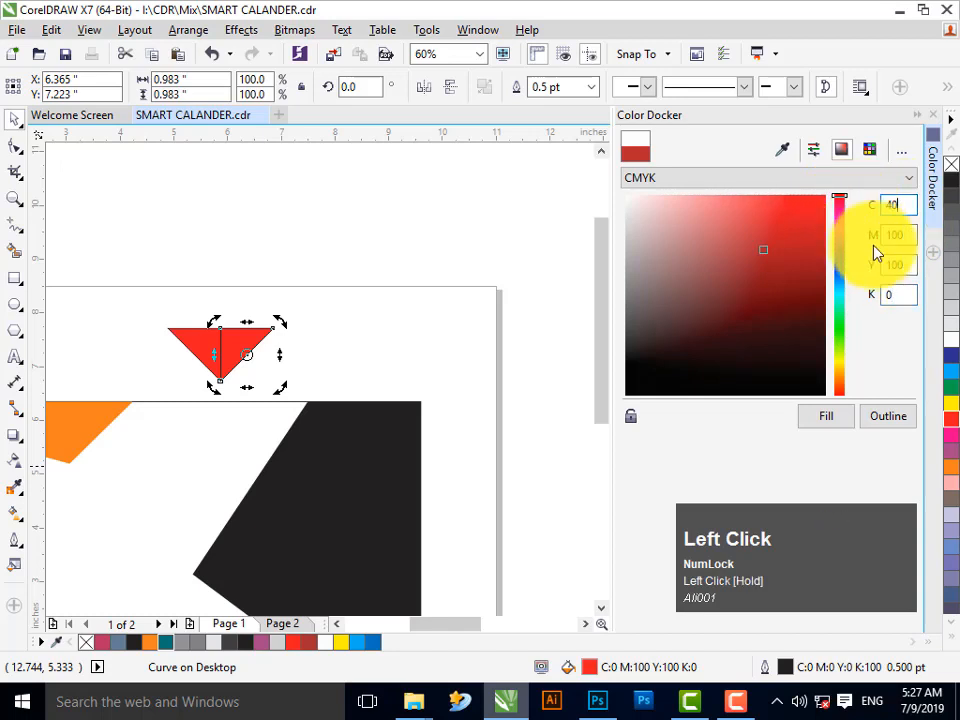
pyautogui.click(822, 418)
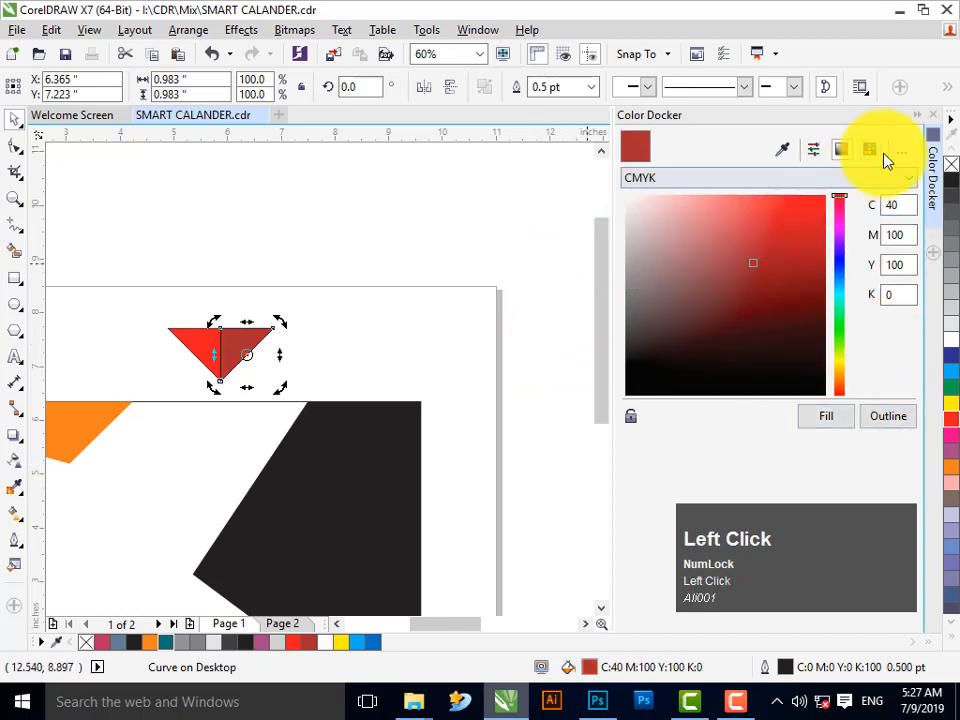
pyautogui.click(926, 123)
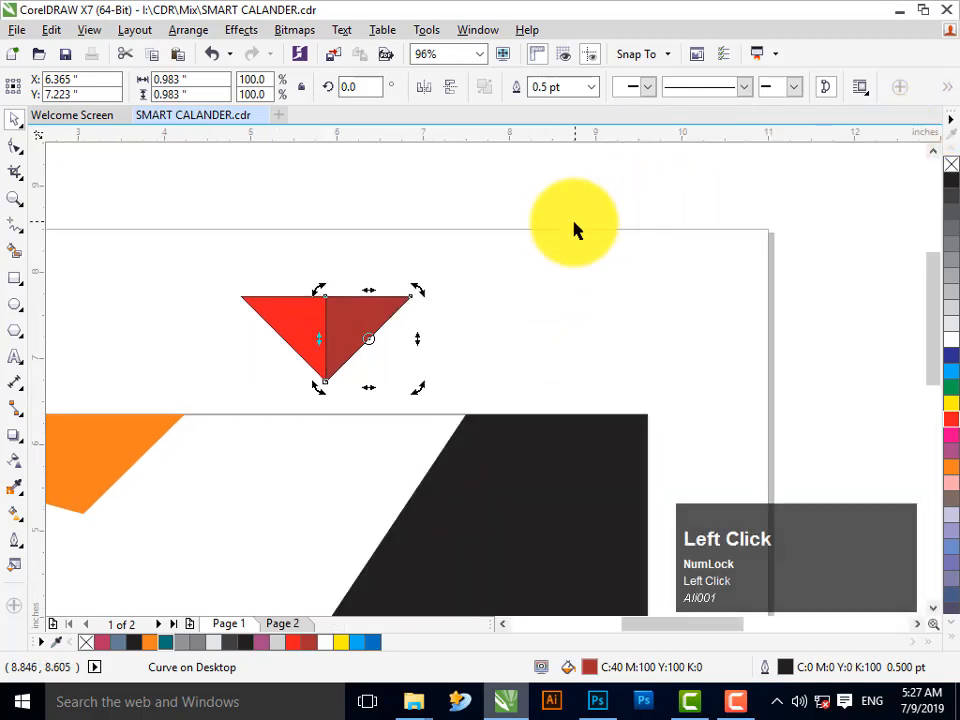
# Remove the outlines from both parts of the red triangle.
pyautogui.moveTo(498, 226); pyautogui.dragTo(197, 397)
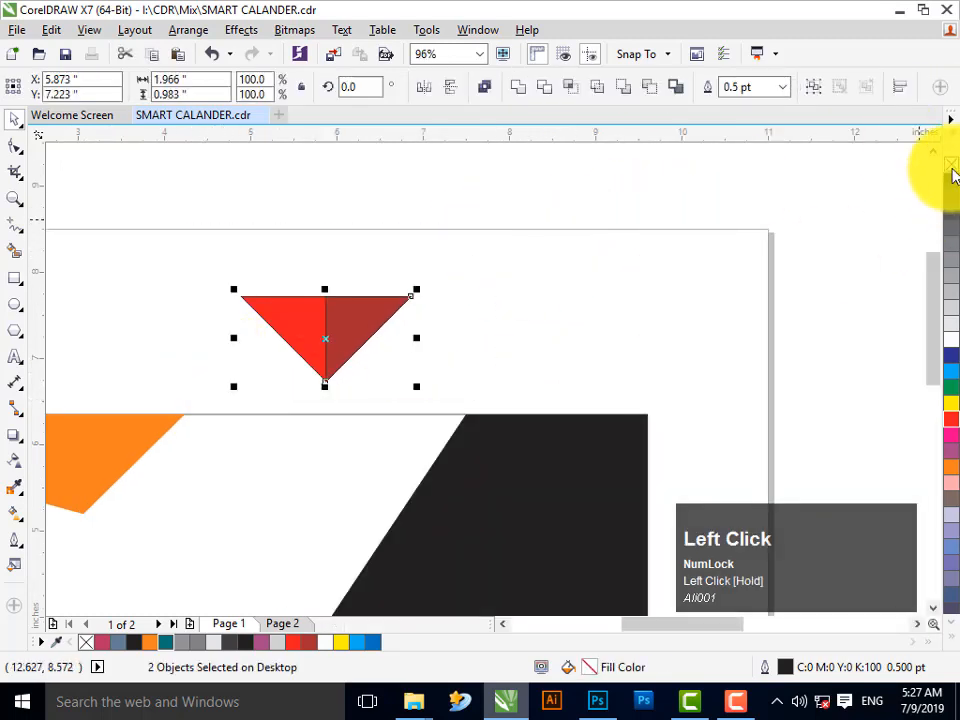
pyautogui.rightClick(951, 168)
pyautogui.click(767, 223)
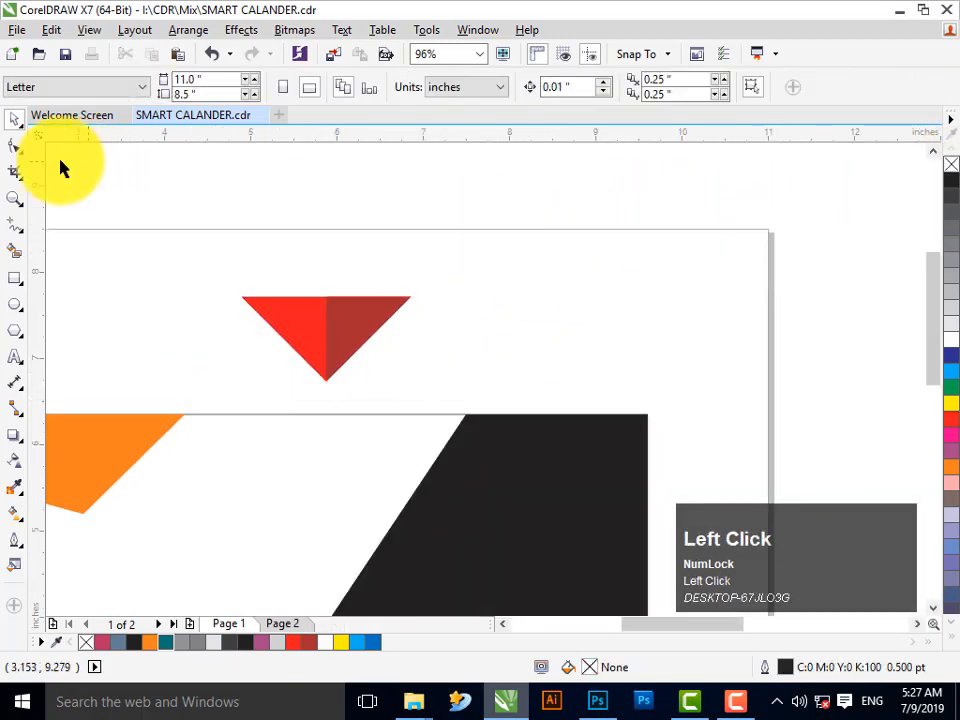
# Move the triangle to the rectangle's top edge beside the black area and scale it to about 1.64 by 0.82 inches.
pyautogui.click(16, 199)
pyautogui.rightClick(510, 360)
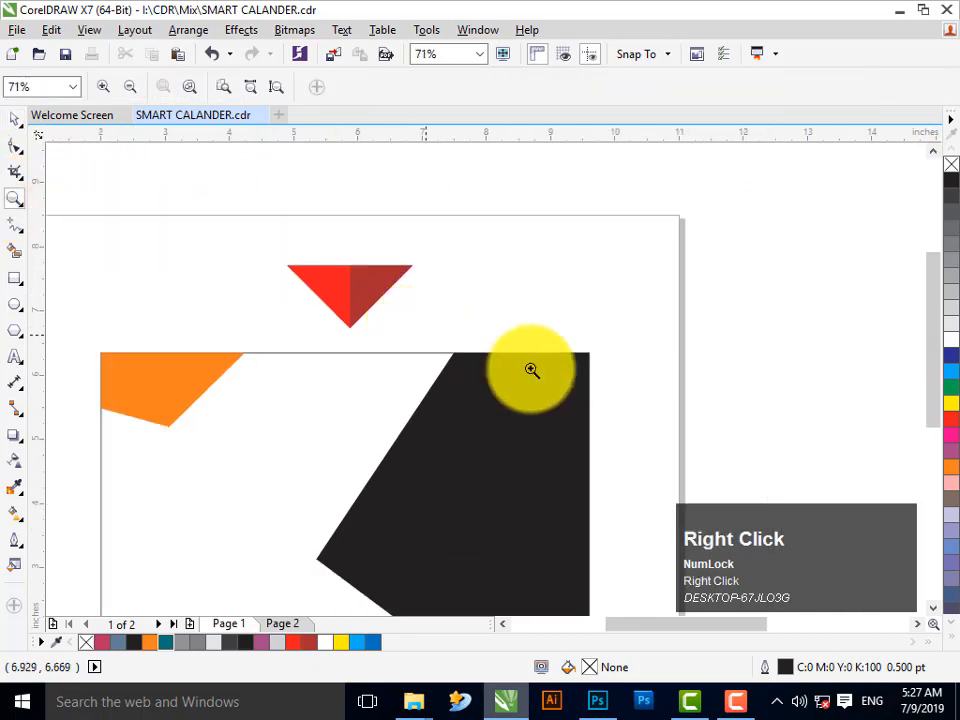
pyautogui.rightClick(569, 374)
pyautogui.moveTo(218, 199); pyautogui.dragTo(723, 482)
pyautogui.click(15, 119)
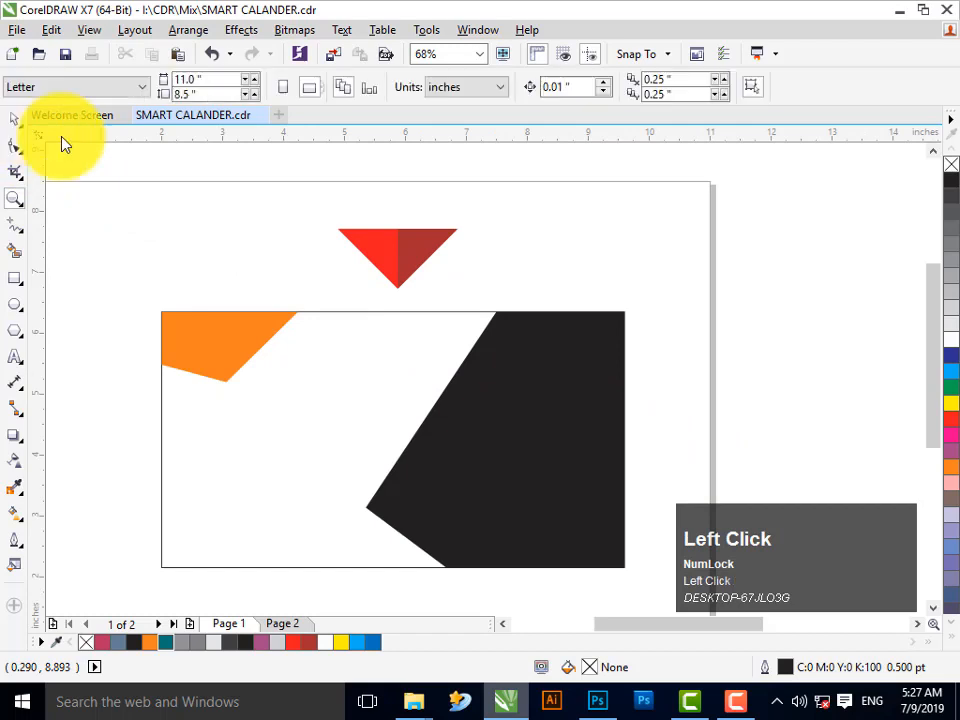
pyautogui.moveTo(445, 290); pyautogui.dragTo(481, 338)
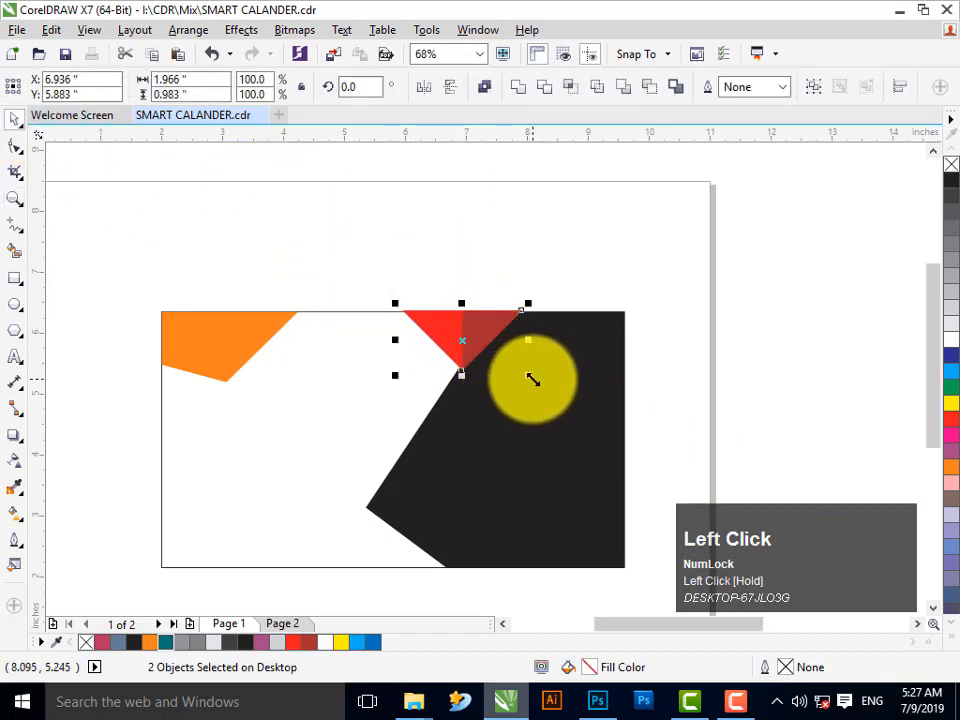
pyautogui.moveTo(531, 378); pyautogui.dragTo(508, 366)
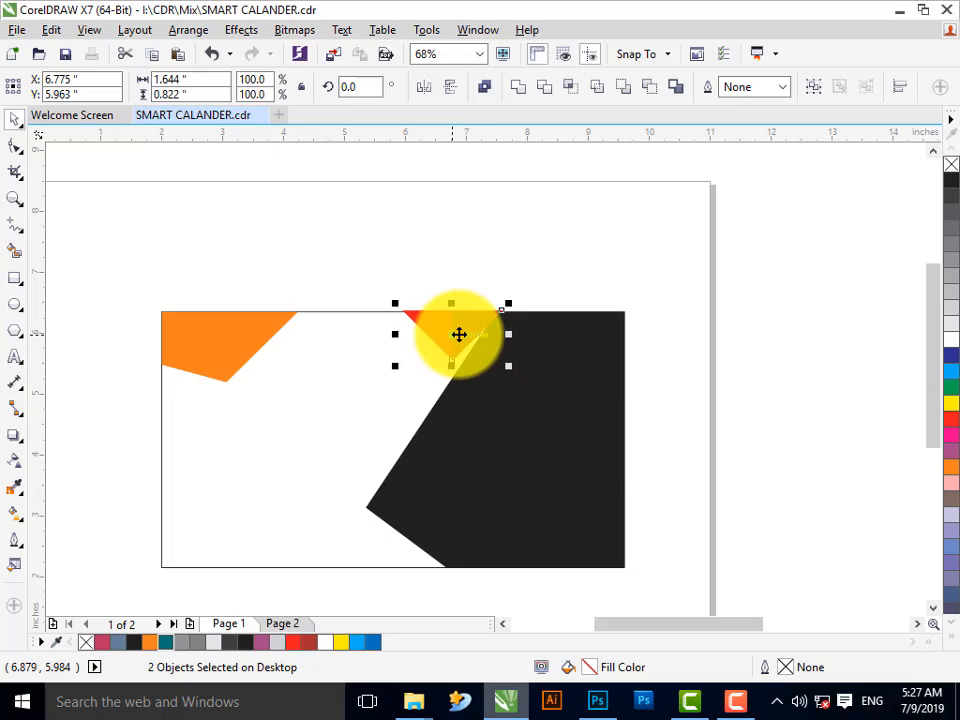
# Open the AAA reference image from the desktop to examine the finished calendar layout, close it and return to CorelDRAW.
pyautogui.press('super+d')
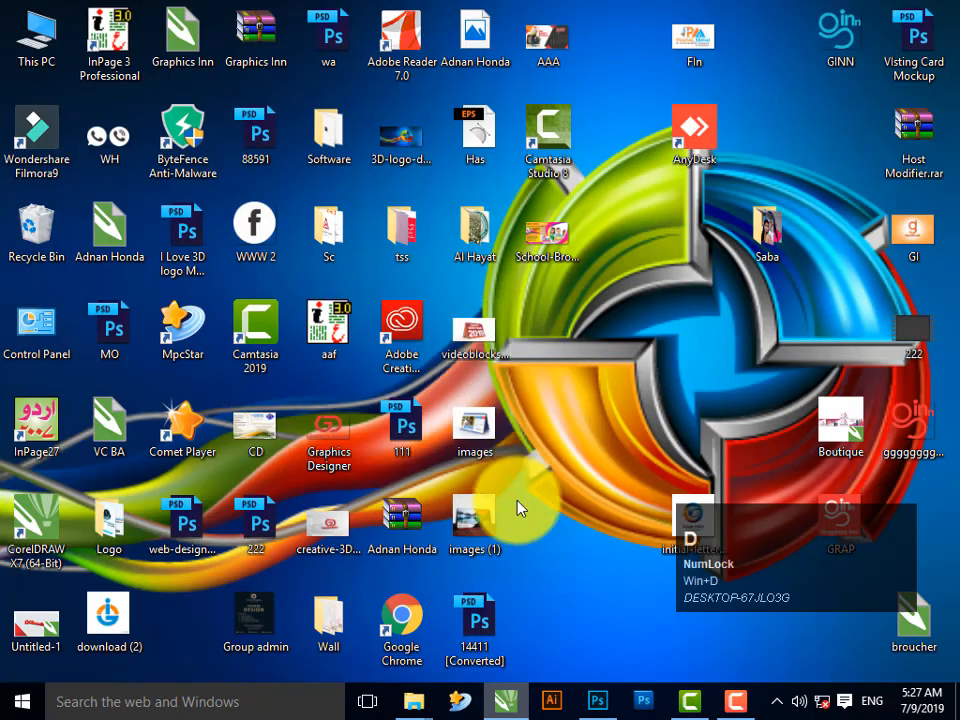
pyautogui.click(562, 252)
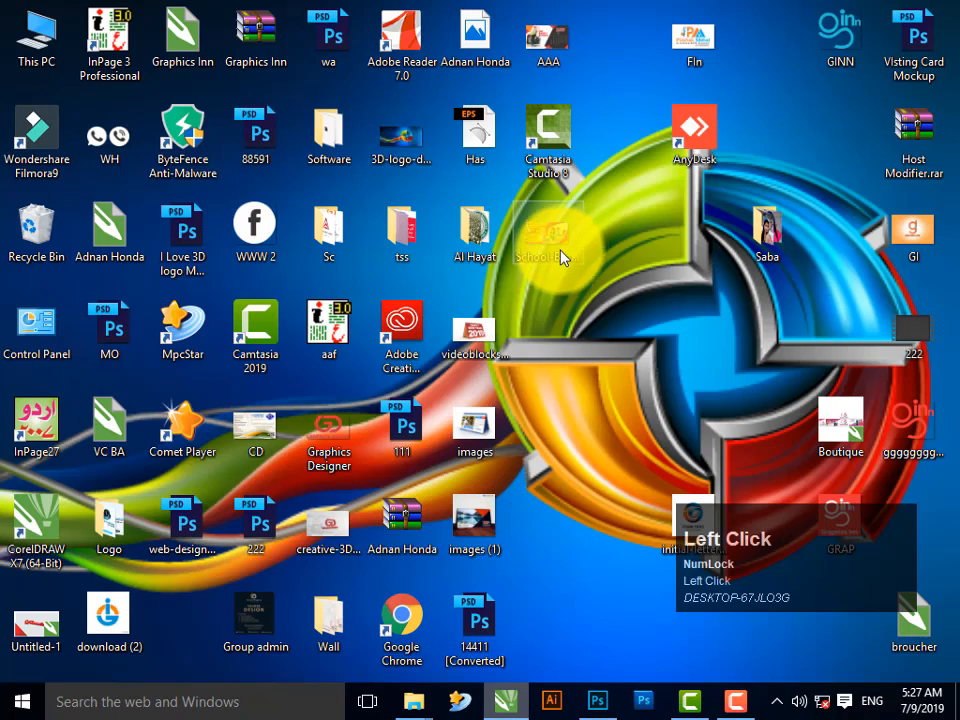
pyautogui.doubleClick(552, 60)
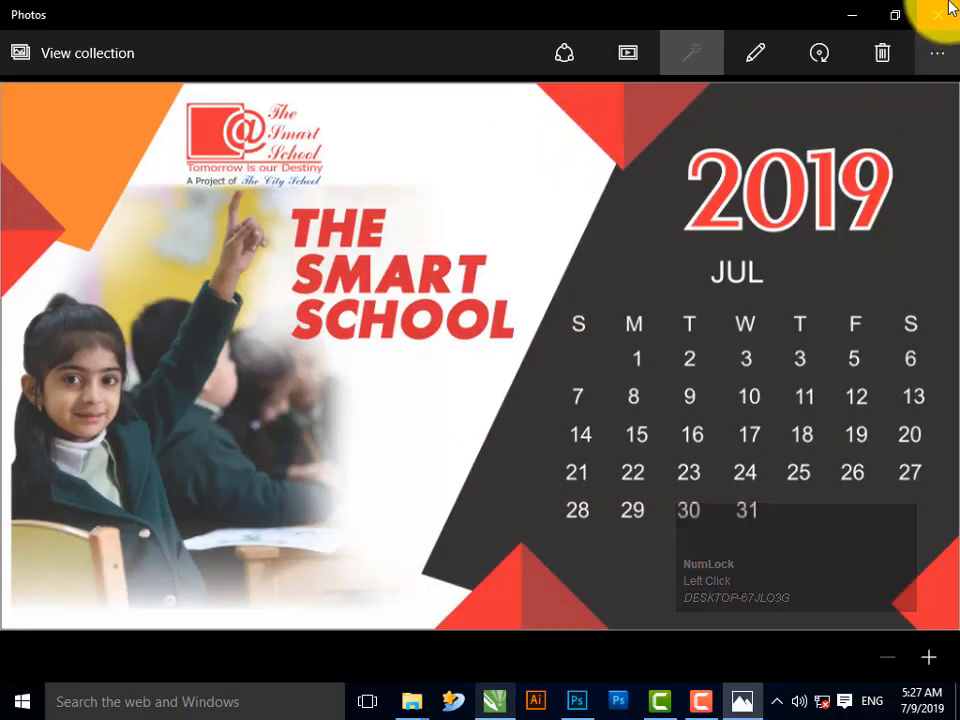
pyautogui.click(946, 10)
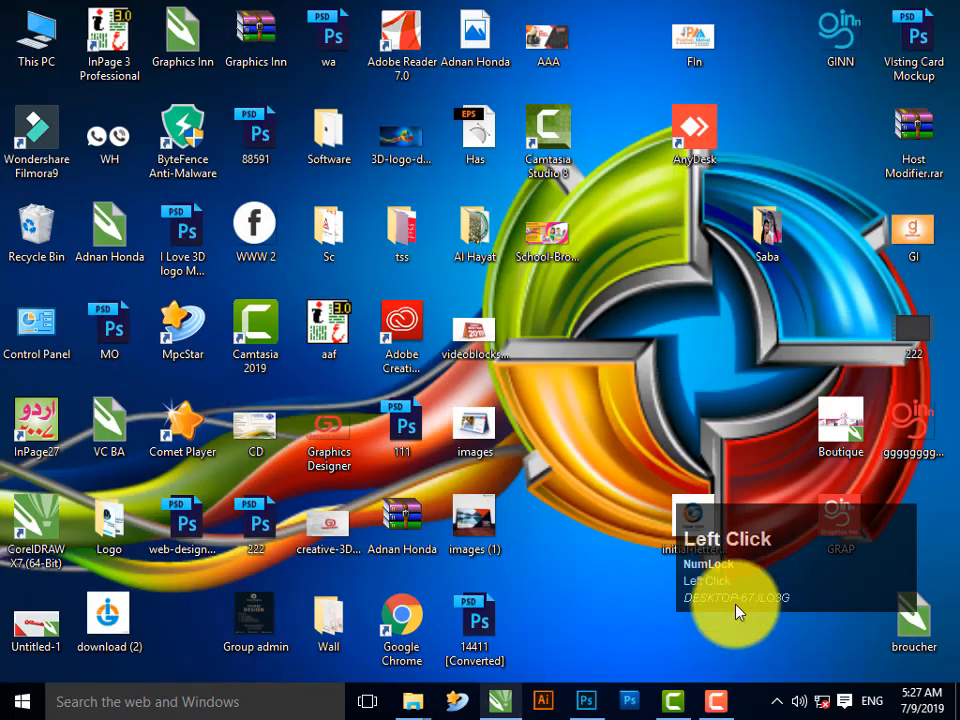
pyautogui.click(508, 700)
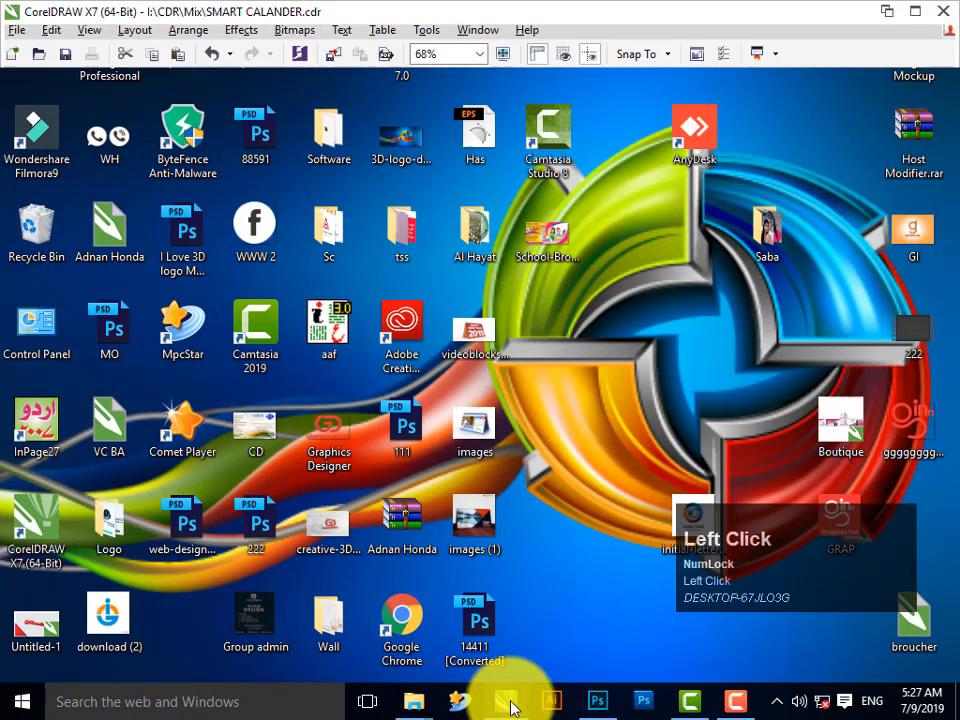
# Move the black shape's upper-left node left along the rectangle's top edge so its slanted side meets the triangle's lower tip.
pyautogui.press('F2')
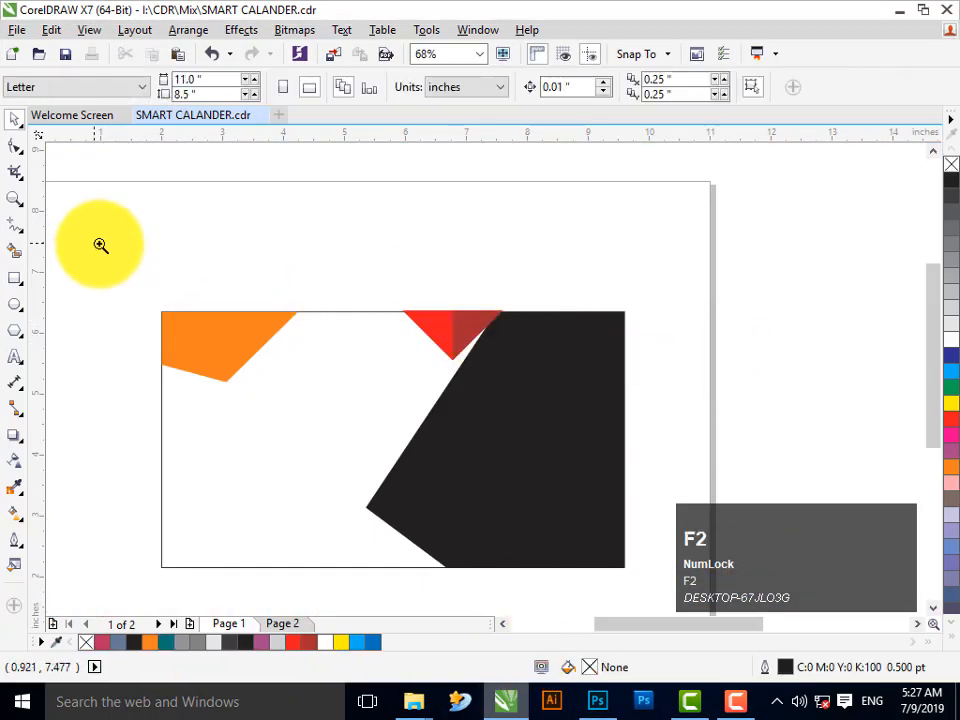
pyautogui.moveTo(94, 243); pyautogui.dragTo(880, 553)
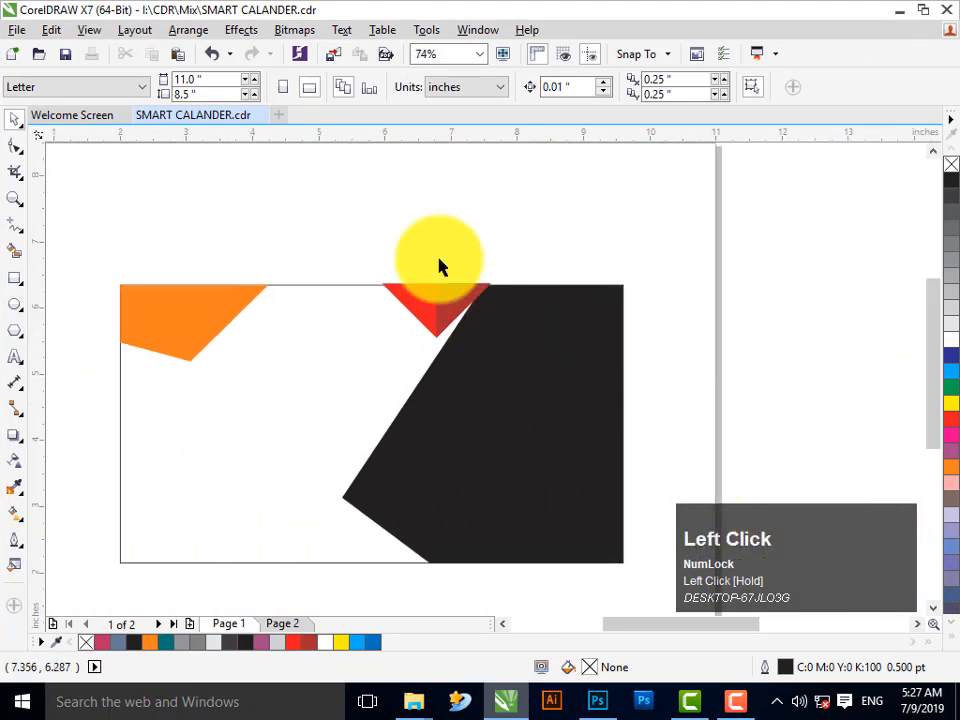
pyautogui.moveTo(367, 225); pyautogui.dragTo(531, 358)
pyautogui.click(443, 456)
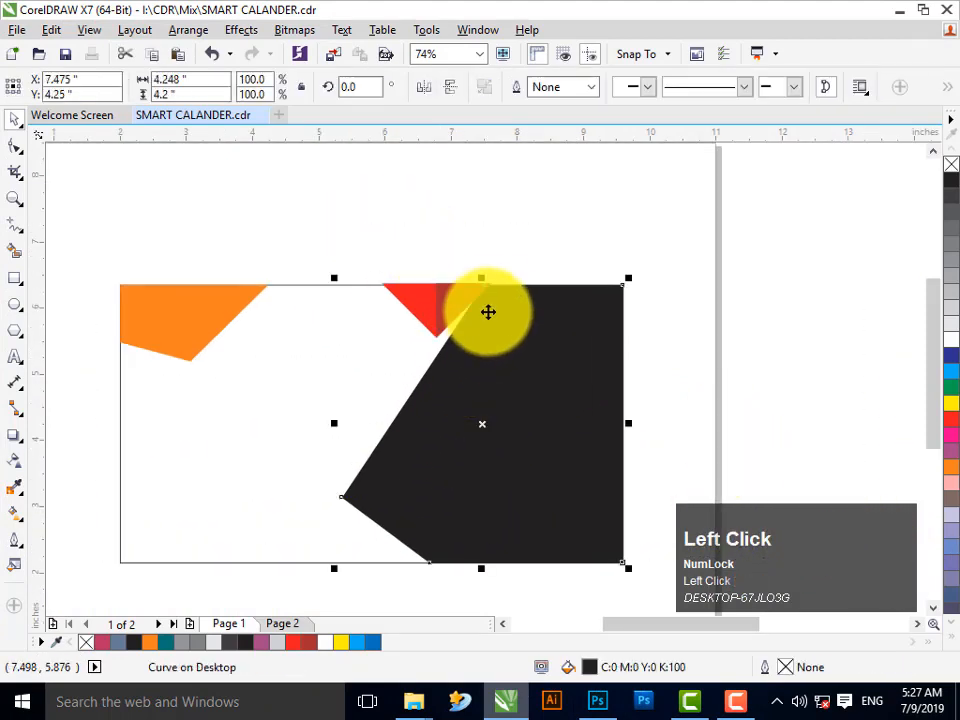
pyautogui.moveTo(487, 291); pyautogui.dragTo(497, 279)
pyautogui.hotkey('ctrl', 'z')
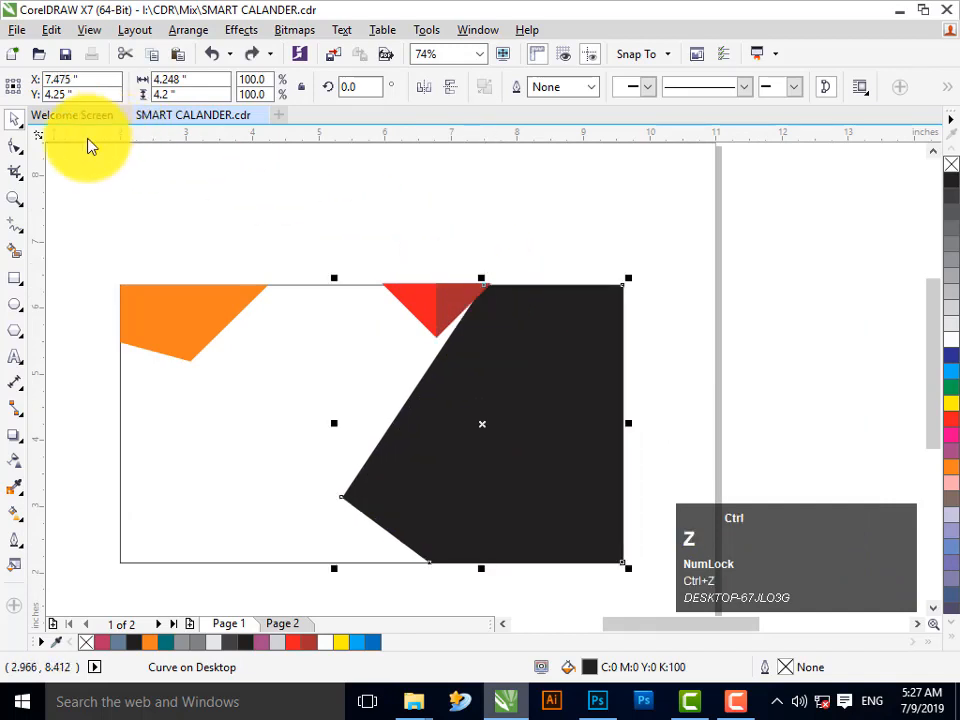
pyautogui.click(15, 146)
pyautogui.moveTo(484, 287); pyautogui.dragTo(458, 285)
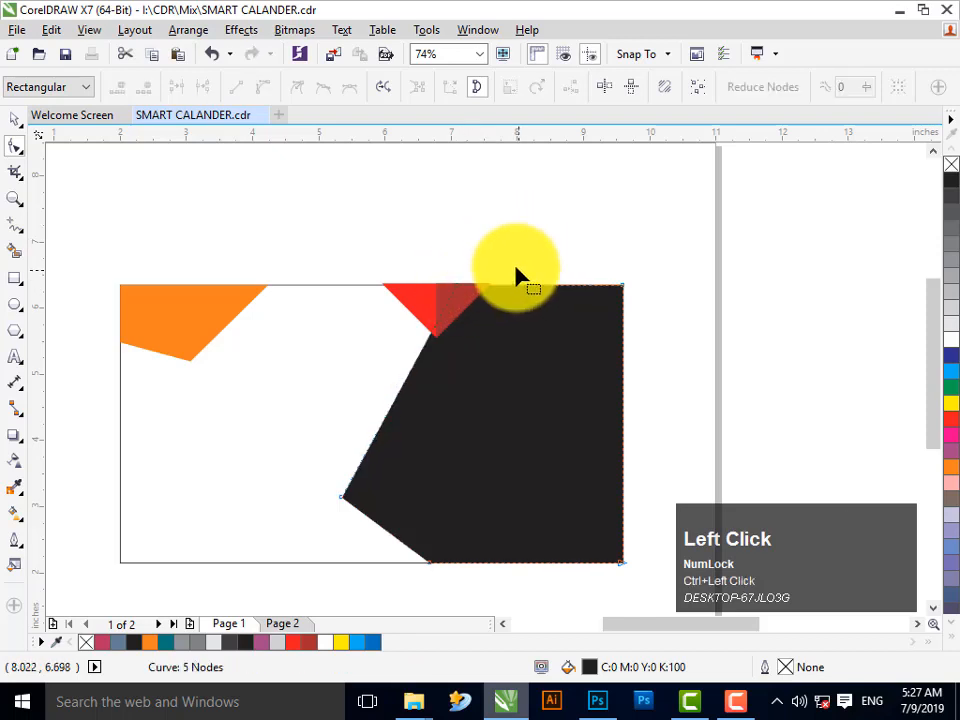
# Group the two halves of the red triangle at the rectangle's top edge.
pyautogui.click(27, 143)
pyautogui.click(15, 130)
pyautogui.moveTo(358, 252); pyautogui.dragTo(476, 358)
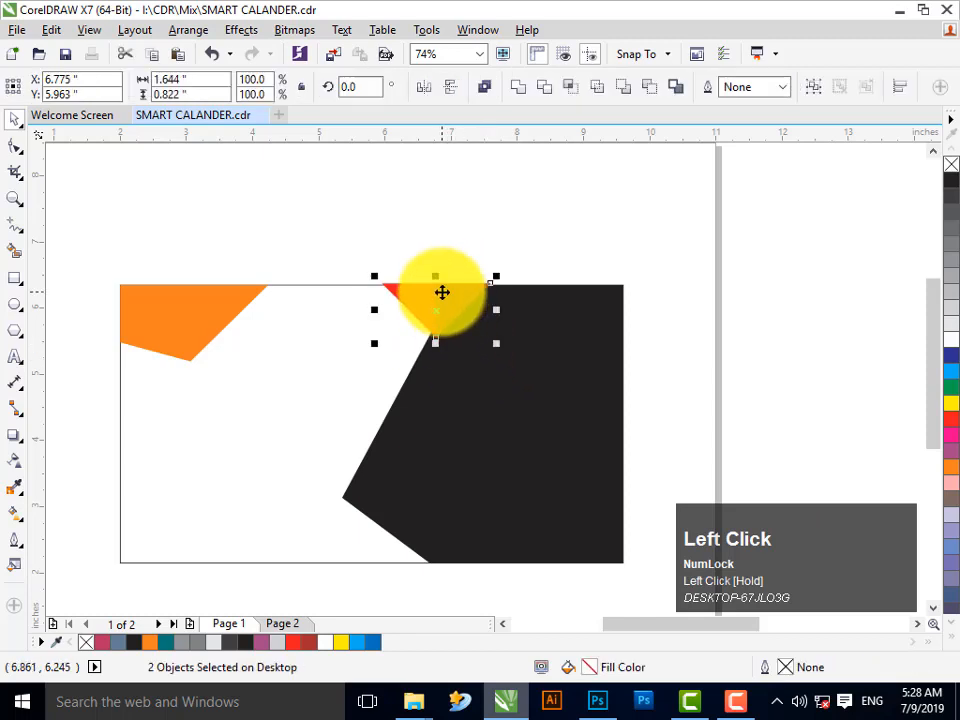
pyautogui.hotkey('ctrl', 'g')
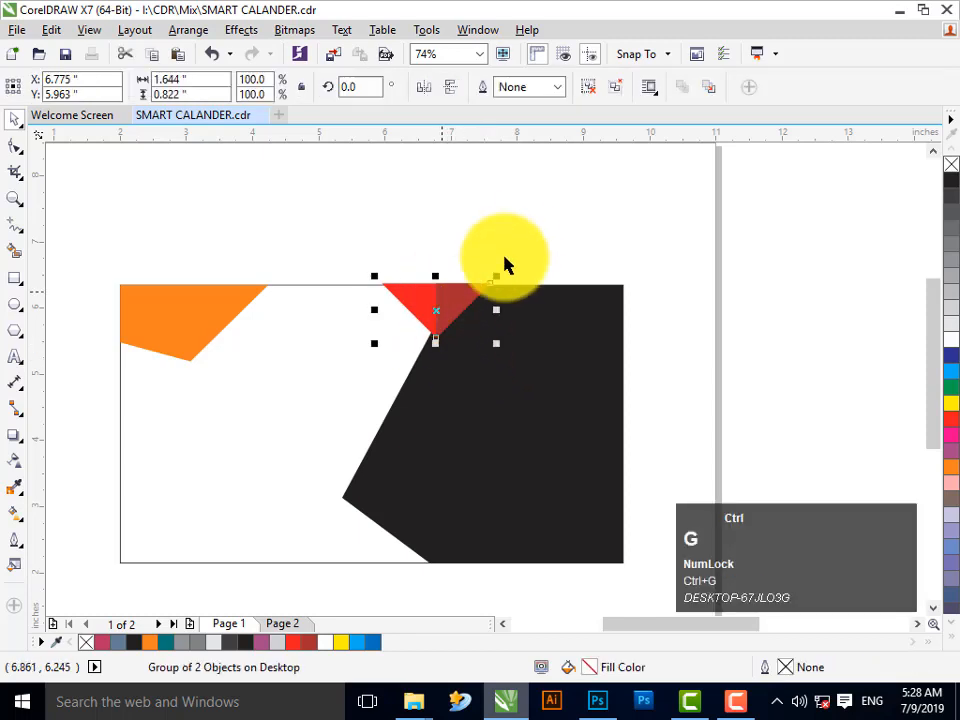
pyautogui.click(471, 274)
# Duplicate the grouped red triangle onto the black shape's lower part and mirror the copy vertically.
pyautogui.moveTo(437, 303); pyautogui.dragTo(459, 513)
pyautogui.rightClick(456, 499)
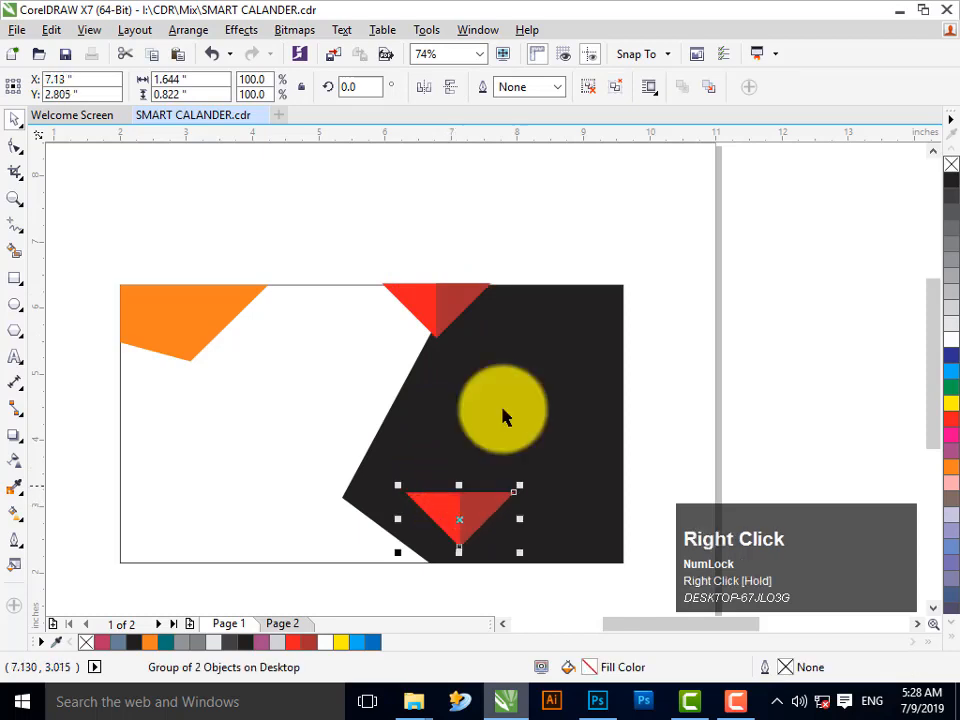
pyautogui.click(449, 90)
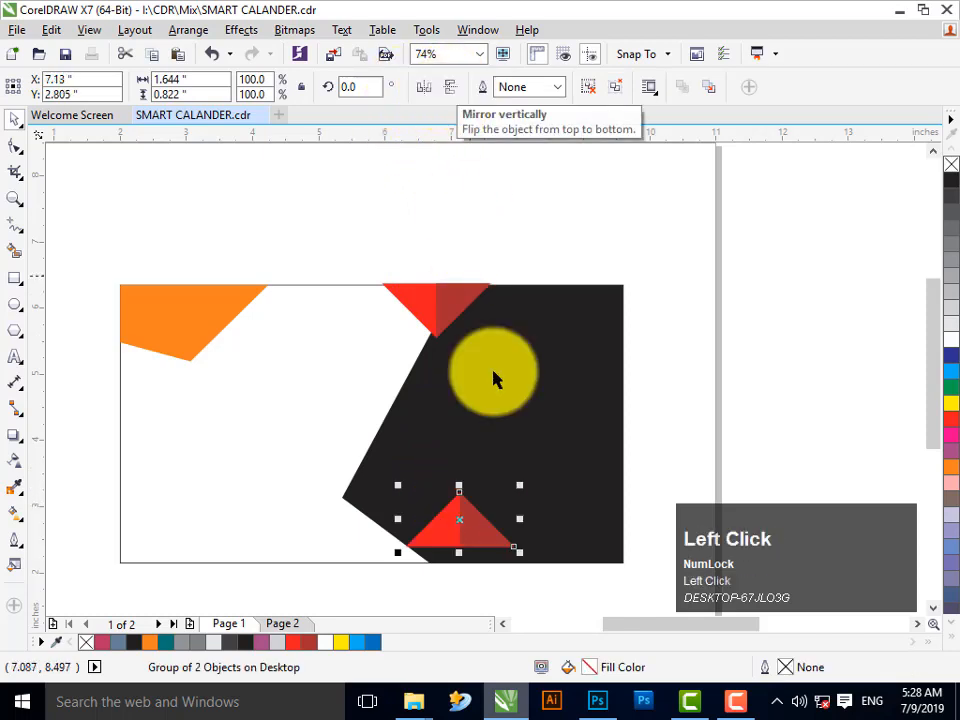
# Scale the copy to about 1.35 by 0.67 inches and place it on the bottom edge at the black shape's lower-left end.
pyautogui.moveTo(519, 487); pyautogui.dragTo(499, 495)
pyautogui.keyDown('shift'); pyautogui.click(446, 471); pyautogui.keyUp('shift')
pyautogui.press('b')
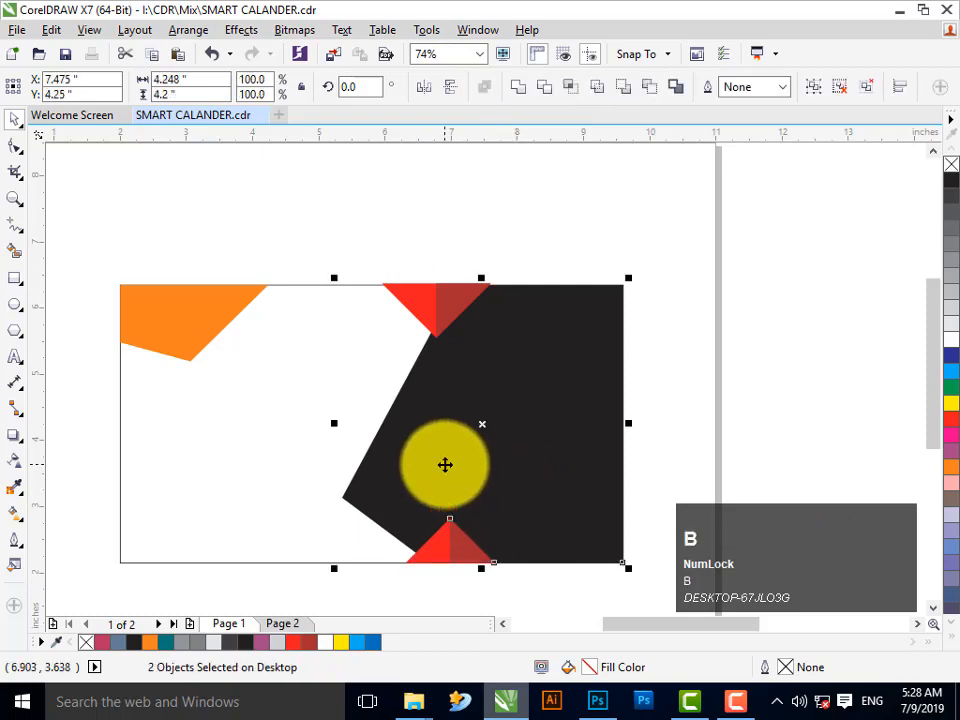
pyautogui.press('Escape')
pyautogui.moveTo(446, 549); pyautogui.dragTo(396, 547)
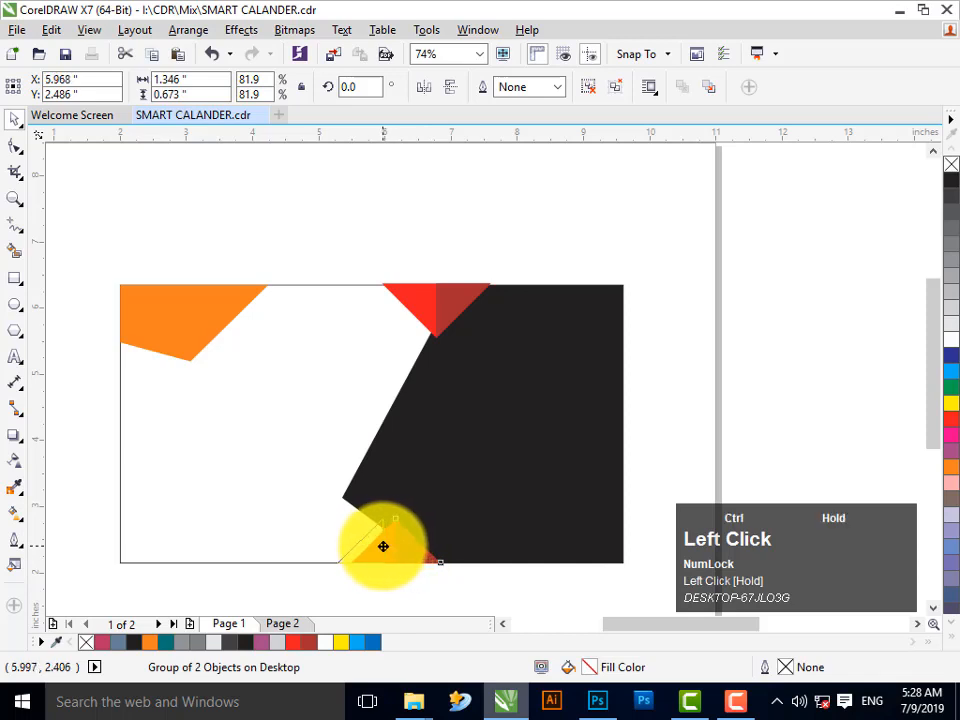
pyautogui.click(420, 583)
# Move the black shape's leftmost corner node slightly down toward the bottom triangle.
pyautogui.click(456, 510)
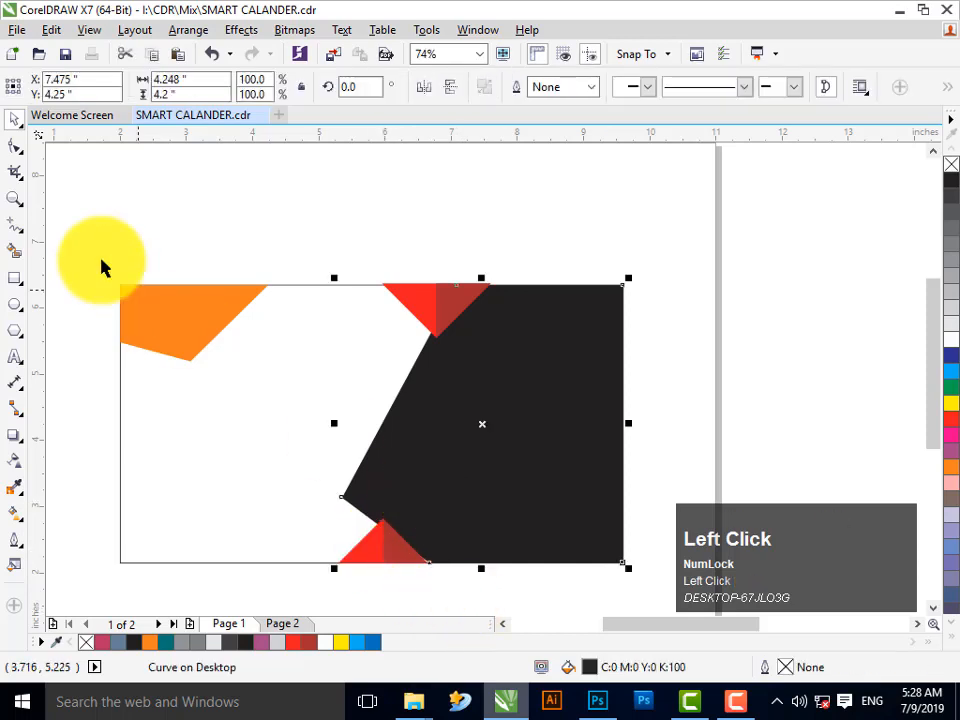
pyautogui.click(14, 155)
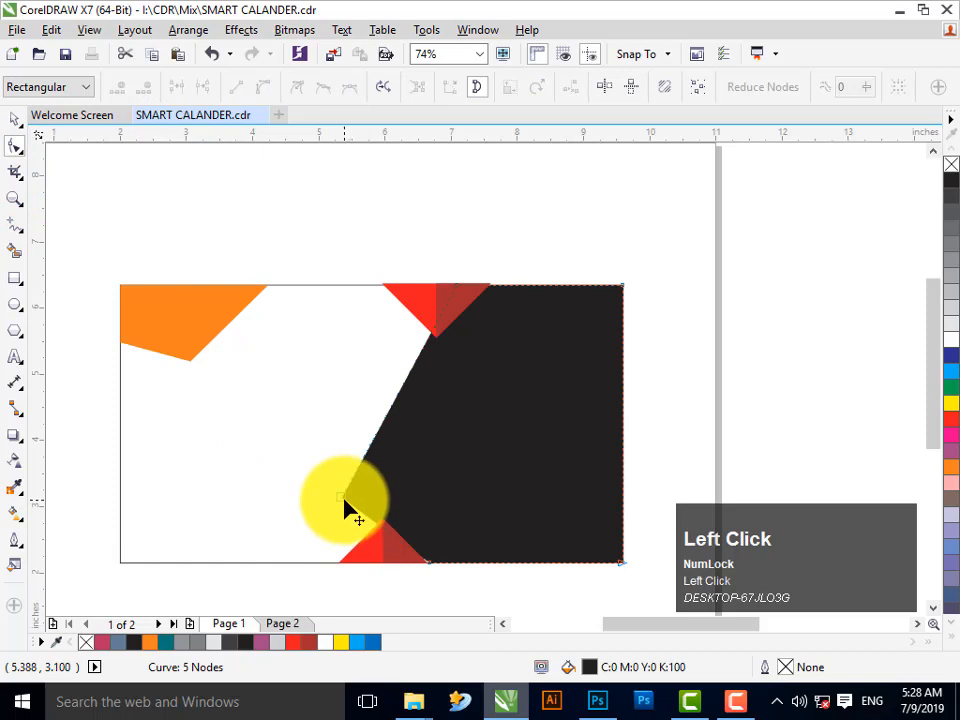
pyautogui.moveTo(344, 499); pyautogui.dragTo(341, 518)
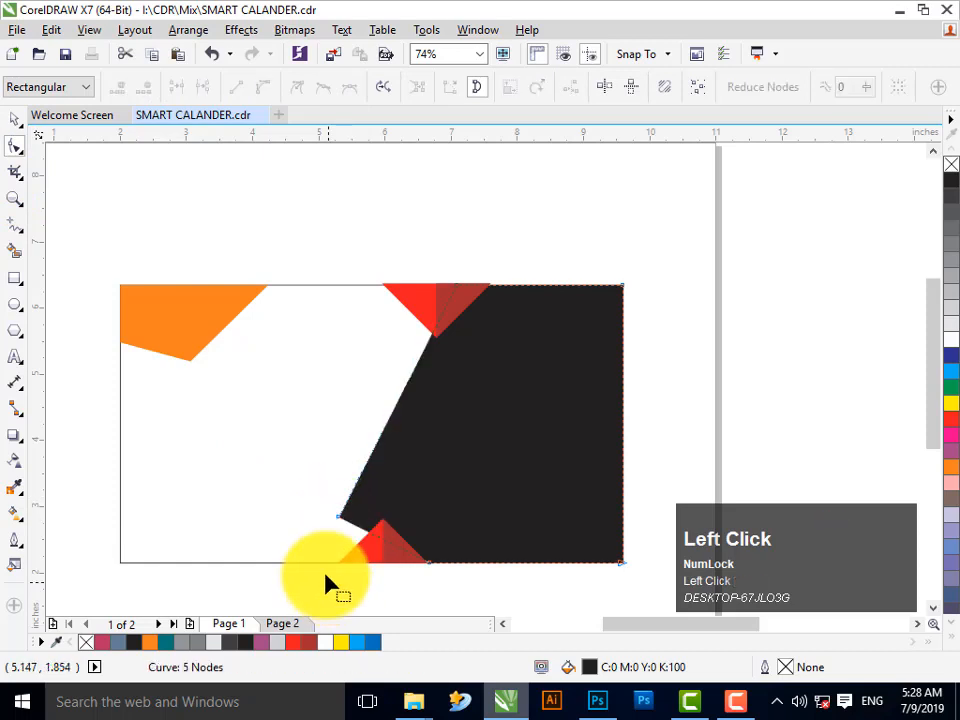
pyautogui.click(17, 125)
# Duplicate the bottom triangle onto the black shape's lower-right part and rotate the copy 90 degrees so it points left.
pyautogui.click(283, 330)
pyautogui.moveTo(377, 540); pyautogui.dragTo(553, 514)
pyautogui.rightClick(553, 514)
pyautogui.click(560, 512)
pyautogui.moveTo(604, 467); pyautogui.dragTo(600, 396)
# Align the rotated triangle with the black shape's right and bottom edges.
pyautogui.keyDown('shift'); pyautogui.click(476, 446); pyautogui.keyUp('shift')
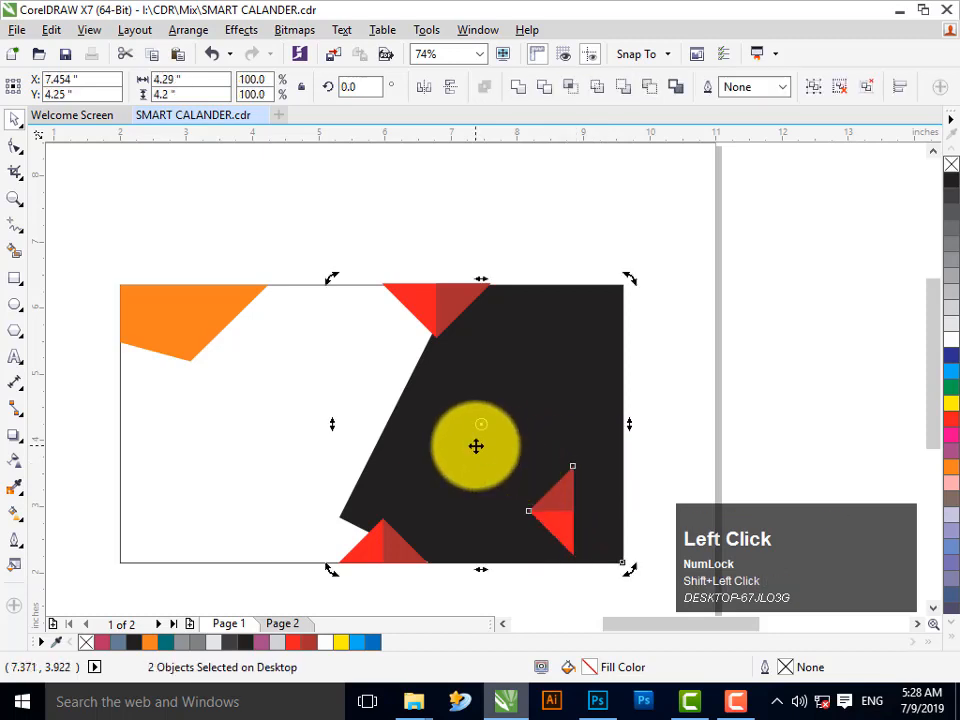
pyautogui.press('r')
pyautogui.press('Escape')
# Ungroup the corner triangle and delete its bright red lower half.
pyautogui.click(598, 516)
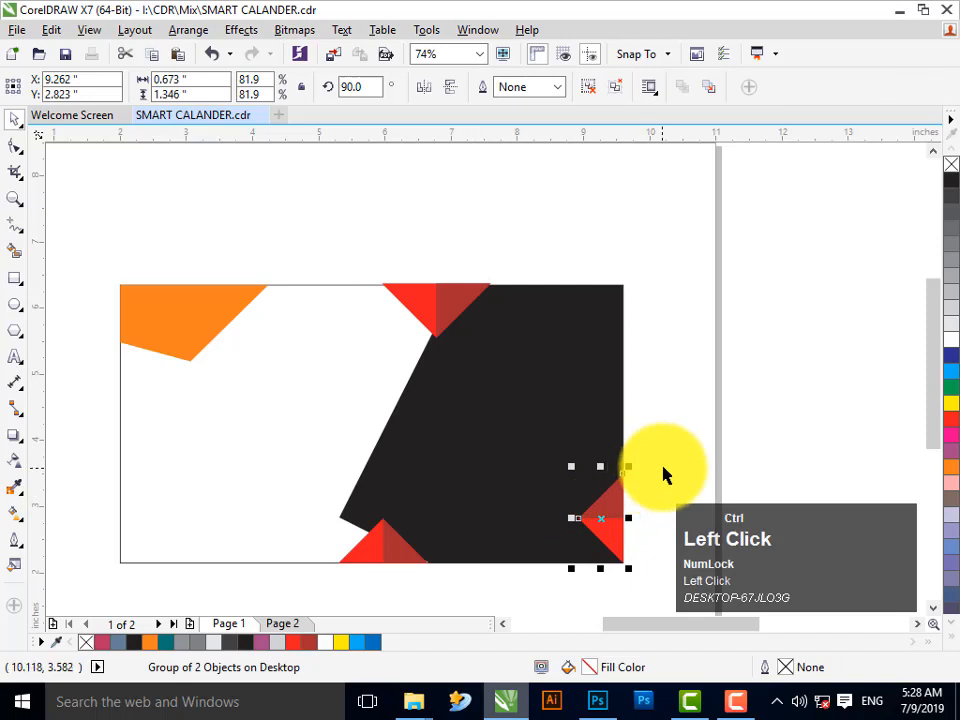
pyautogui.hotkey('ctrl', 'u')
pyautogui.click(617, 536)
pyautogui.press('Delete')
# Align the remaining dark red half with the black shape's bottom edge and fill it bright red.
pyautogui.click(621, 514)
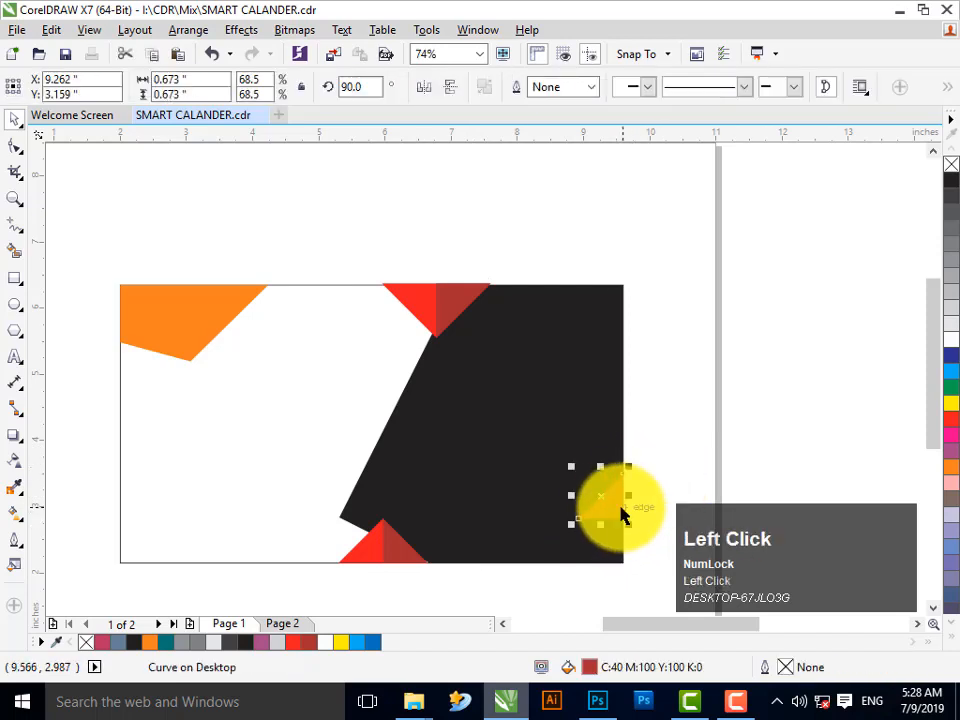
pyautogui.keyDown('shift'); pyautogui.click(582, 460); pyautogui.keyUp('shift')
pyautogui.press('b')
pyautogui.click(608, 545)
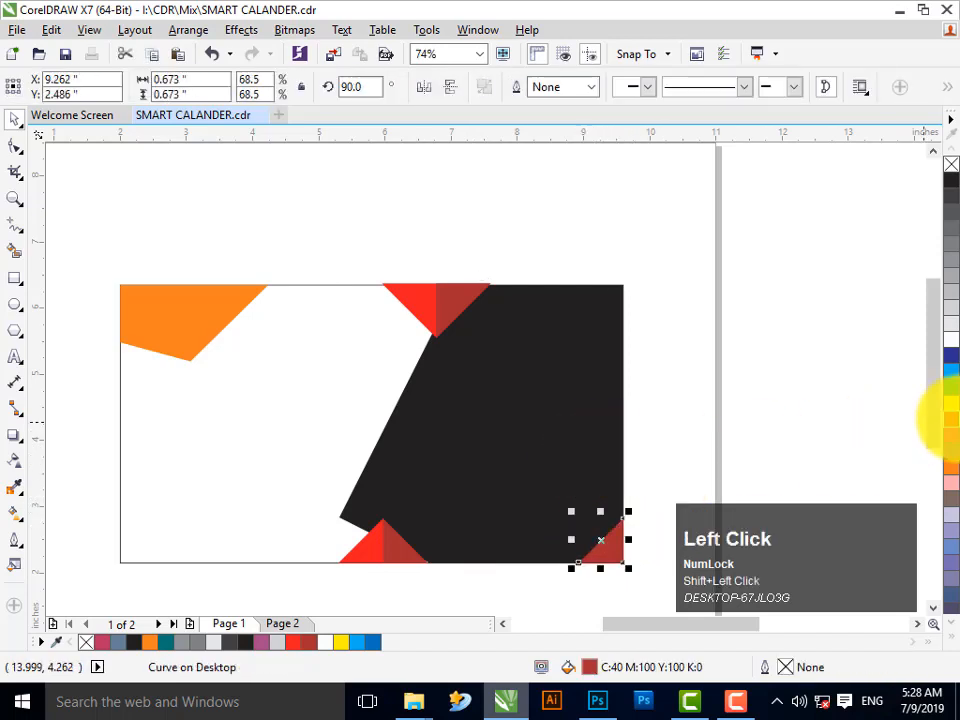
pyautogui.click(953, 424)
pyautogui.click(705, 460)
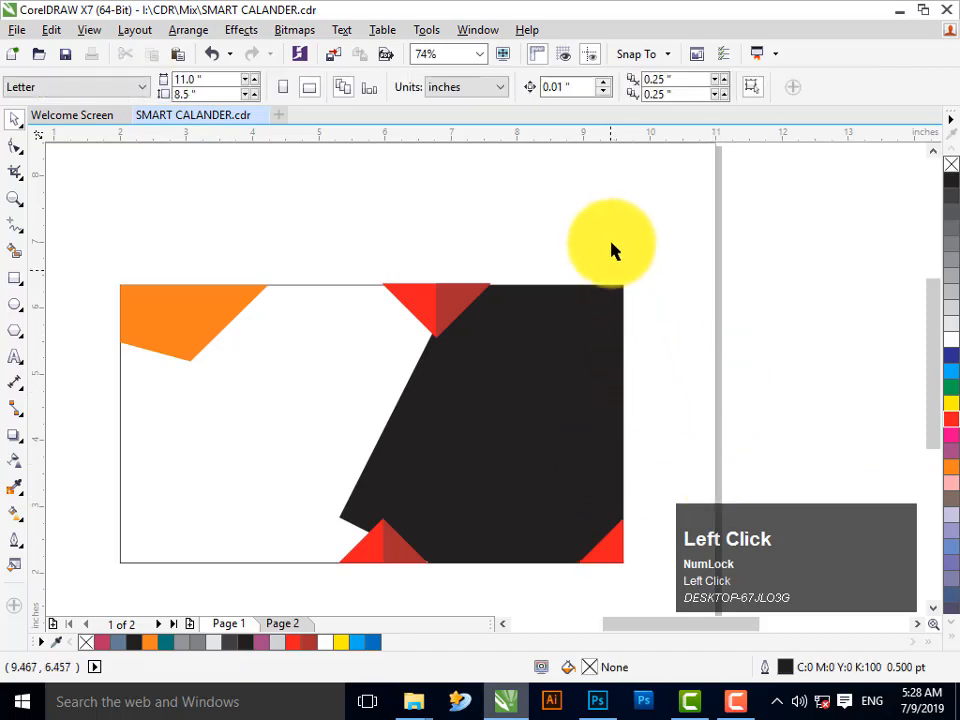
# Place a copy of the top triangle over the orange shape, rotated to 270 degrees and mirrored to point right.
pyautogui.moveTo(438, 302); pyautogui.dragTo(193, 330)
pyautogui.rightClick(193, 330)
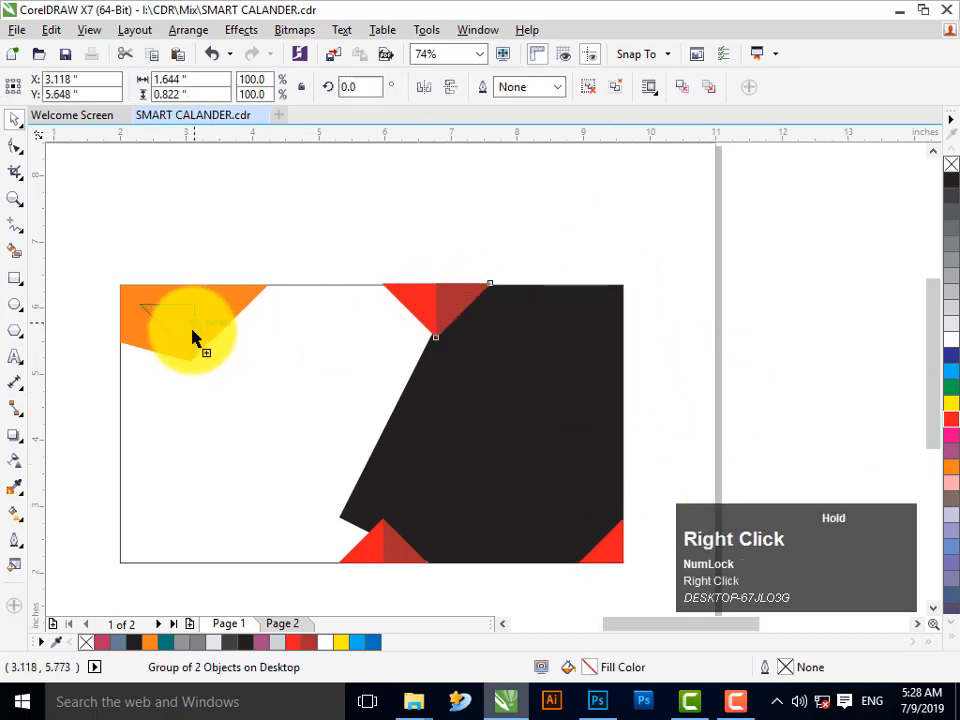
pyautogui.click(139, 311)
pyautogui.moveTo(135, 324); pyautogui.dragTo(197, 391)
pyautogui.hotkey('ctrl', 'z')
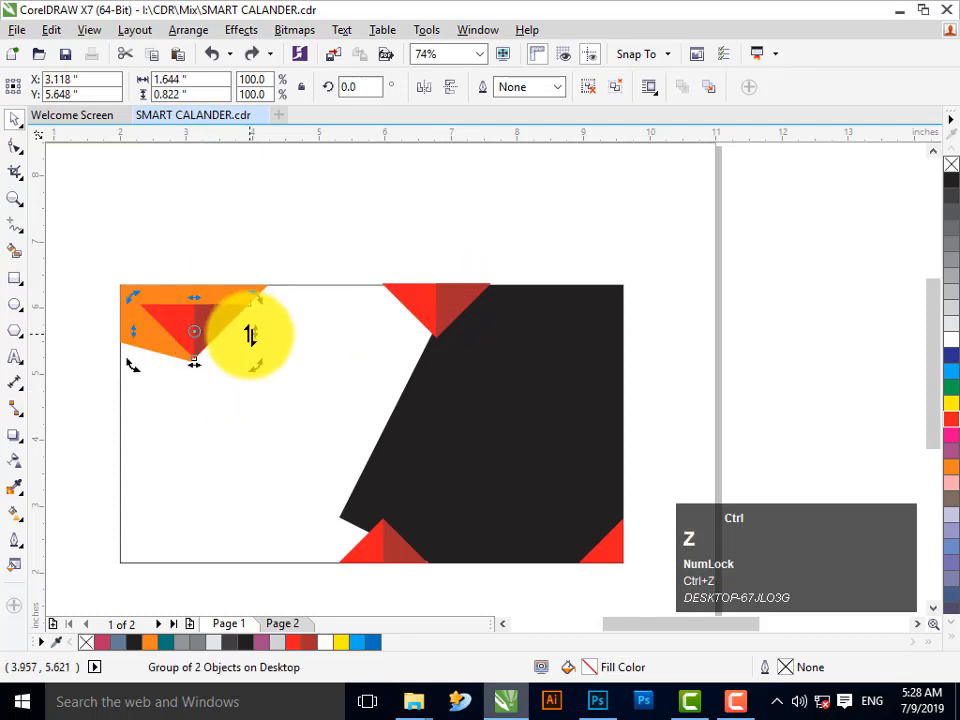
pyautogui.moveTo(258, 298); pyautogui.dragTo(224, 375)
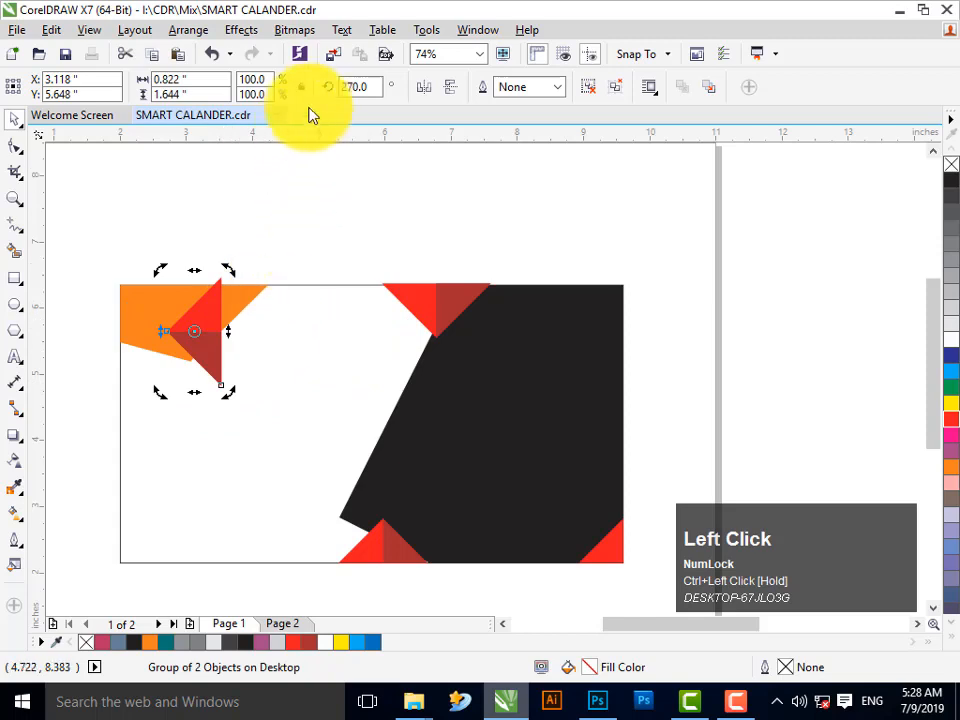
pyautogui.click(374, 205)
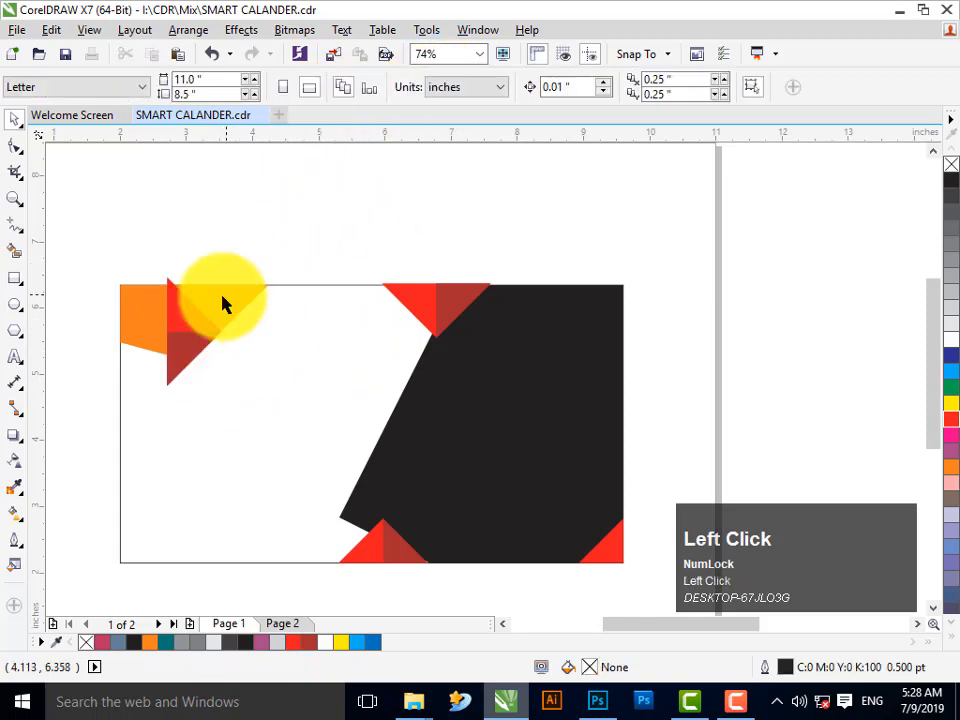
# Move the copied triangle down beside the orange shape's lower end and align it with the rectangle's left edge.
pyautogui.moveTo(188, 333); pyautogui.dragTo(152, 356)
pyautogui.keyDown('shift'); pyautogui.click(227, 401); pyautogui.keyUp('shift')
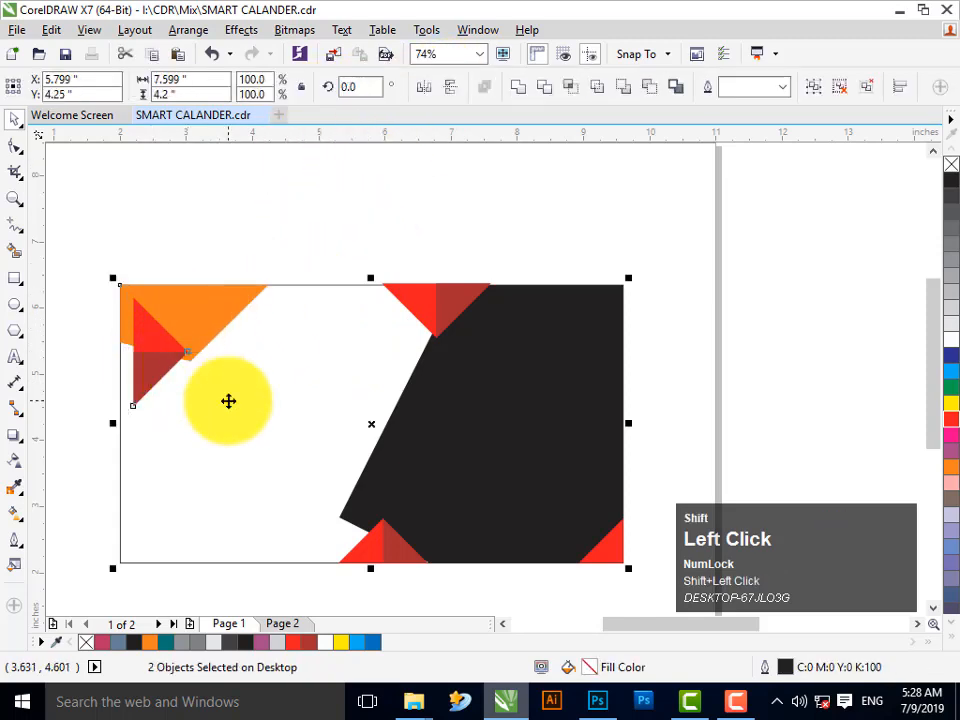
pyautogui.press('l')
# Scale the left-edge triangle down proportionally, keeping its base on the rectangle's left edge.
pyautogui.click(143, 364)
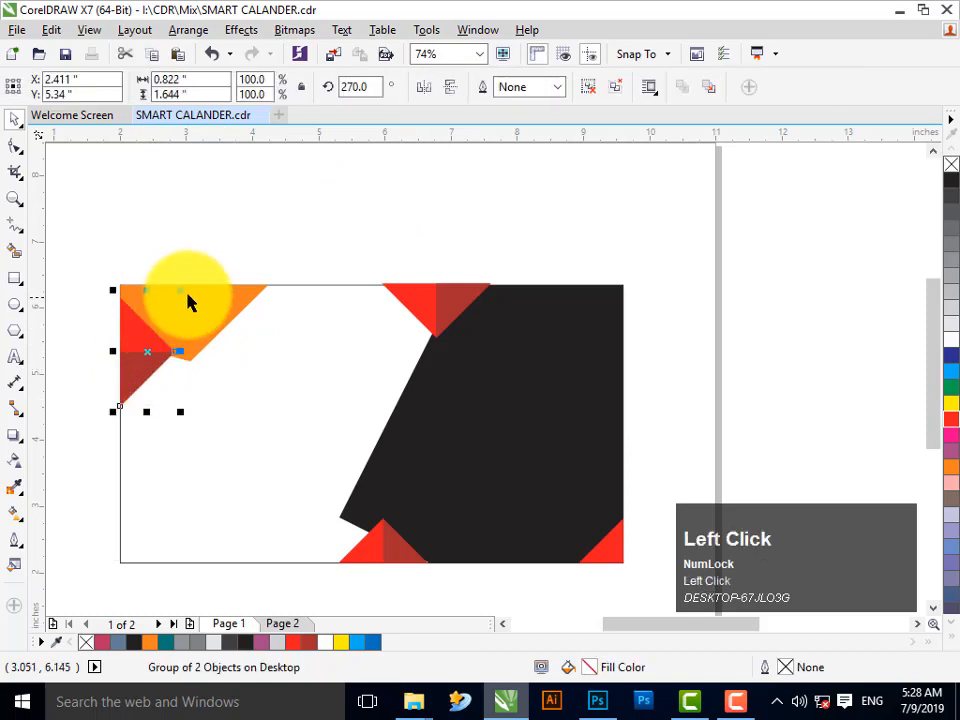
pyautogui.moveTo(181, 289); pyautogui.dragTo(170, 314)
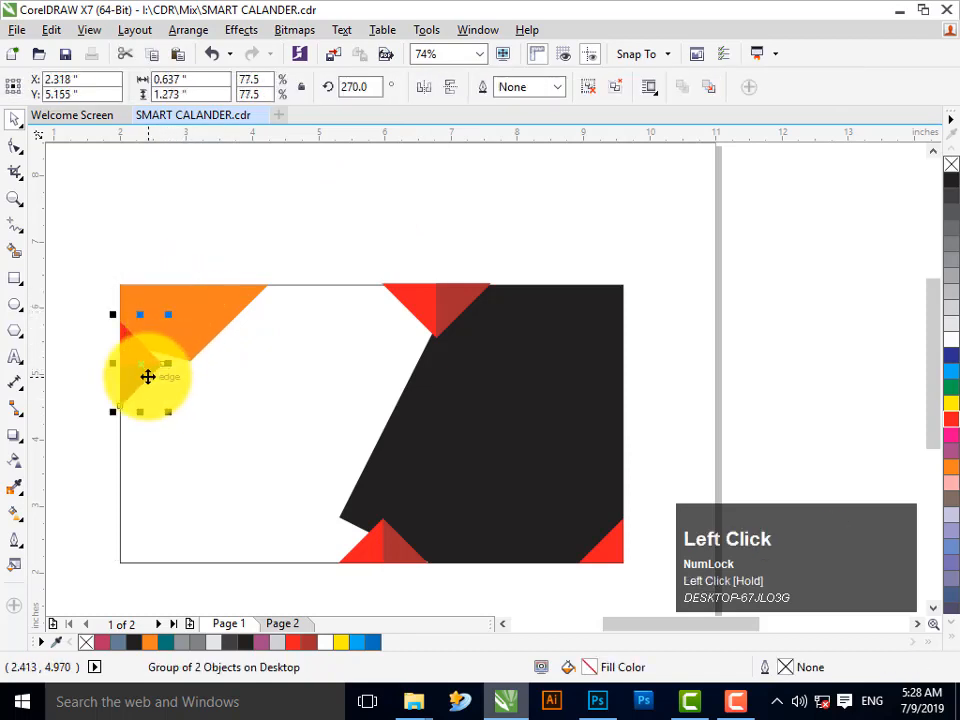
pyautogui.click(141, 388)
pyautogui.click(152, 392)
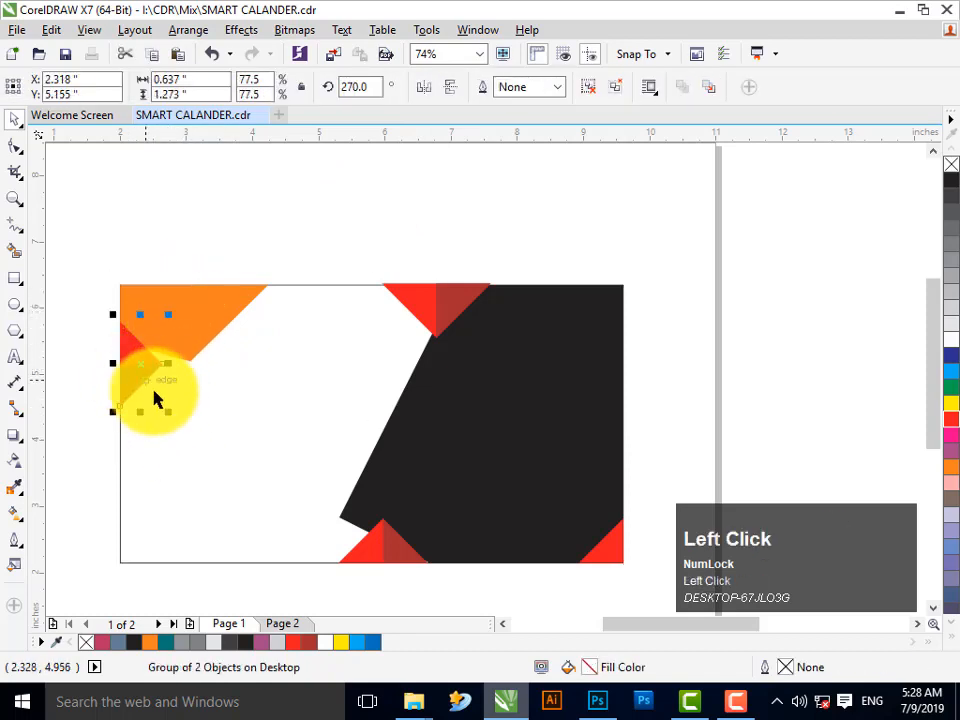
pyautogui.moveTo(165, 413); pyautogui.dragTo(160, 403)
pyautogui.click(219, 258)
# Reshape the orange area by moving its lower tip down and left and its upper-right node left along the top edge.
pyautogui.click(191, 317)
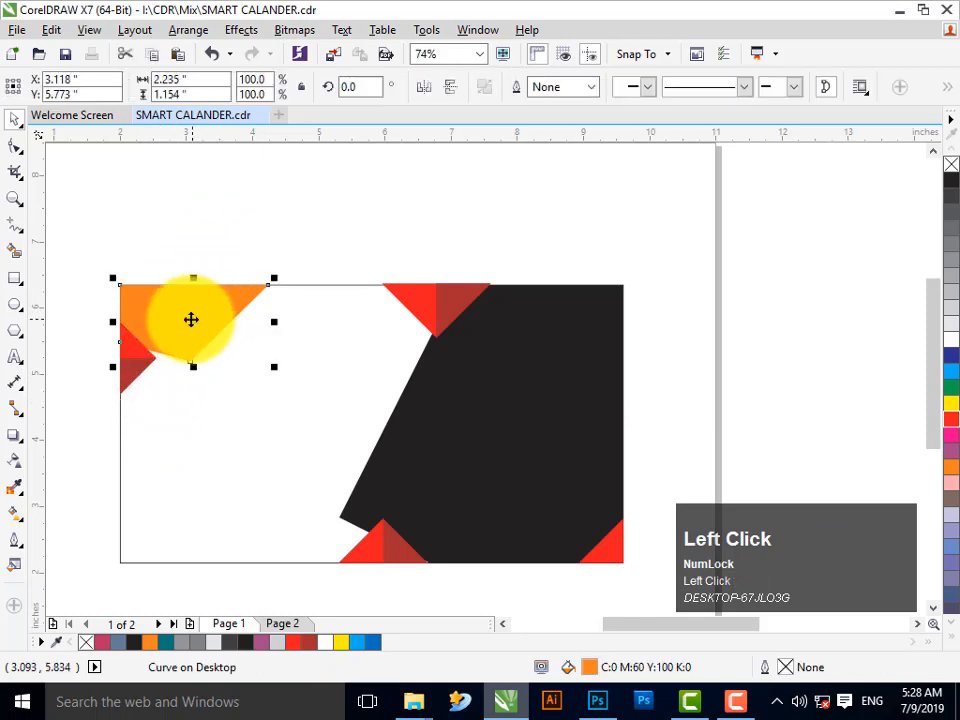
pyautogui.click(17, 148)
pyautogui.moveTo(193, 372); pyautogui.dragTo(167, 381)
pyautogui.moveTo(268, 289); pyautogui.dragTo(250, 283)
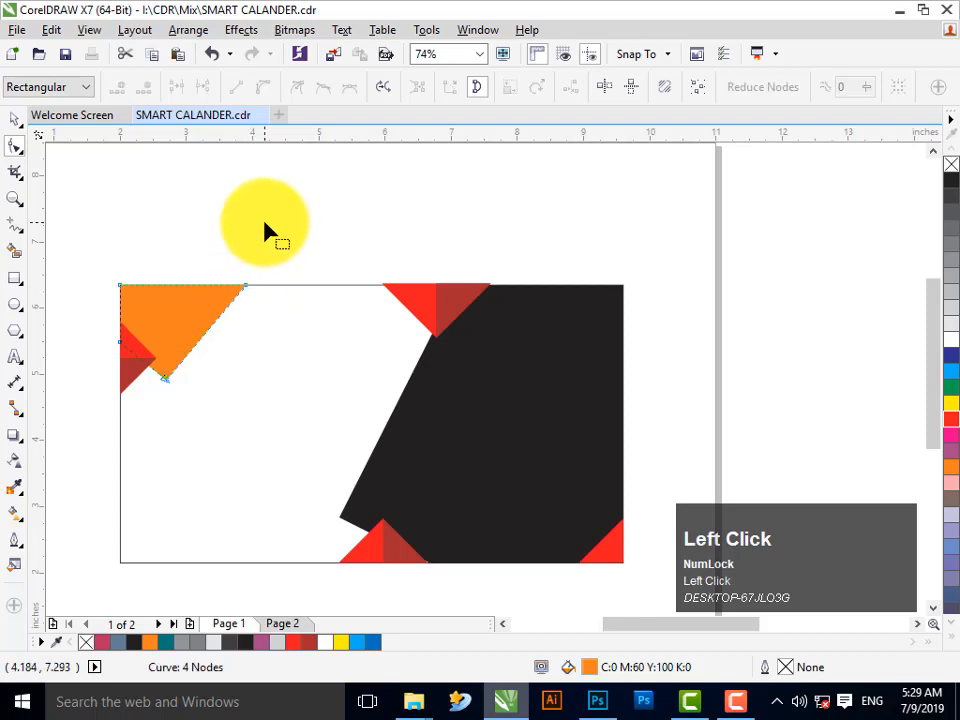
pyautogui.click(15, 119)
pyautogui.click(335, 282)
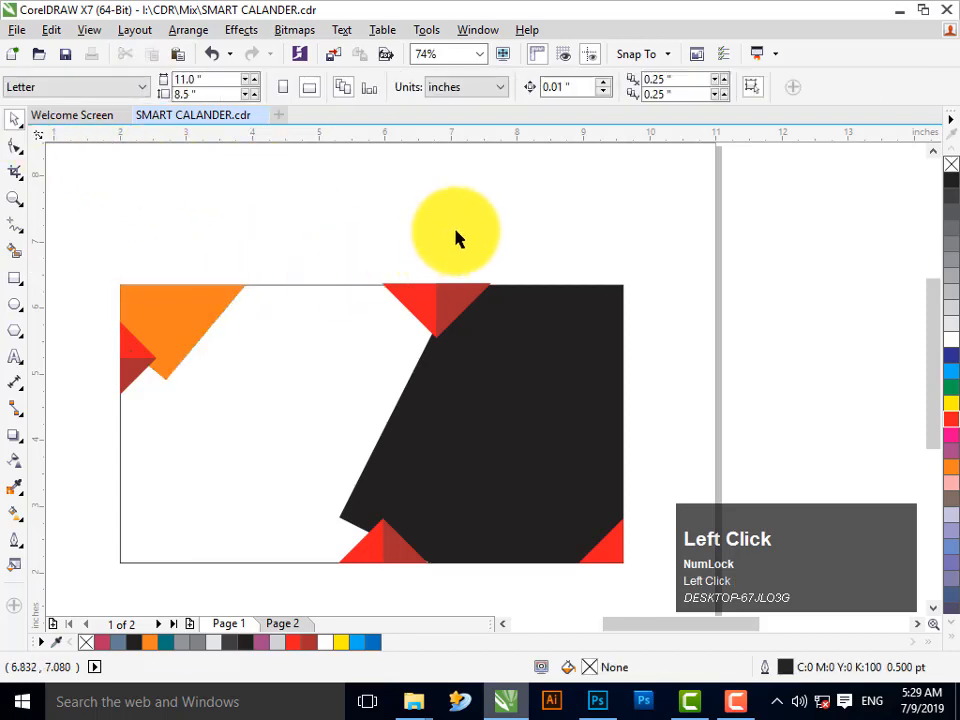
# Align the top red triangle flush with the rectangle's top edge.
pyautogui.click(428, 295)
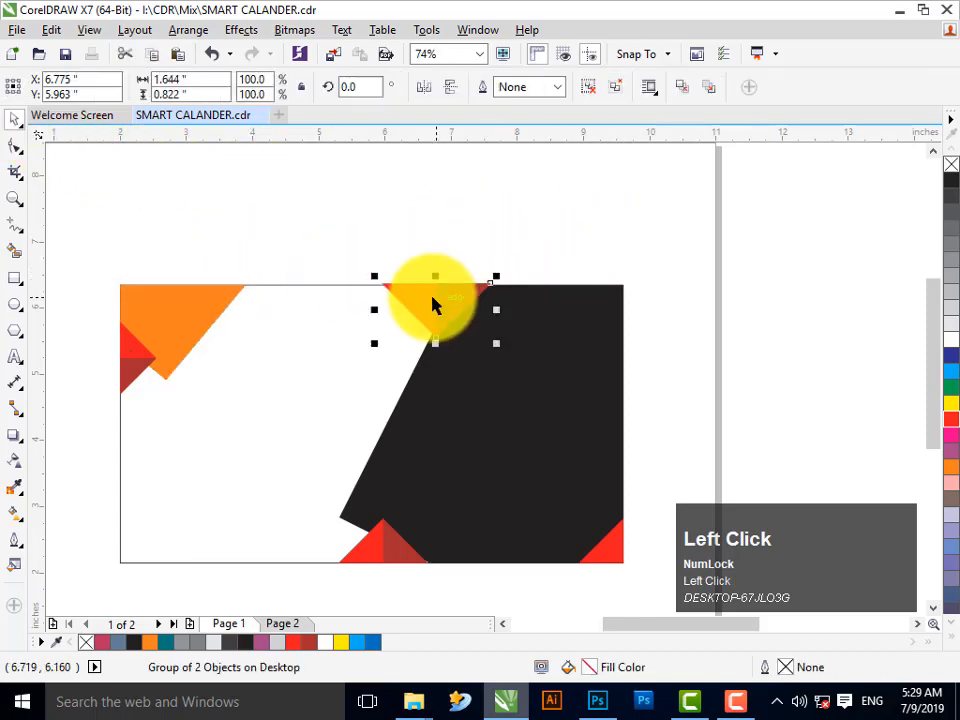
pyautogui.keyDown('shift'); pyautogui.click(369, 313); pyautogui.keyUp('shift')
pyautogui.press('t')
pyautogui.click(201, 245)
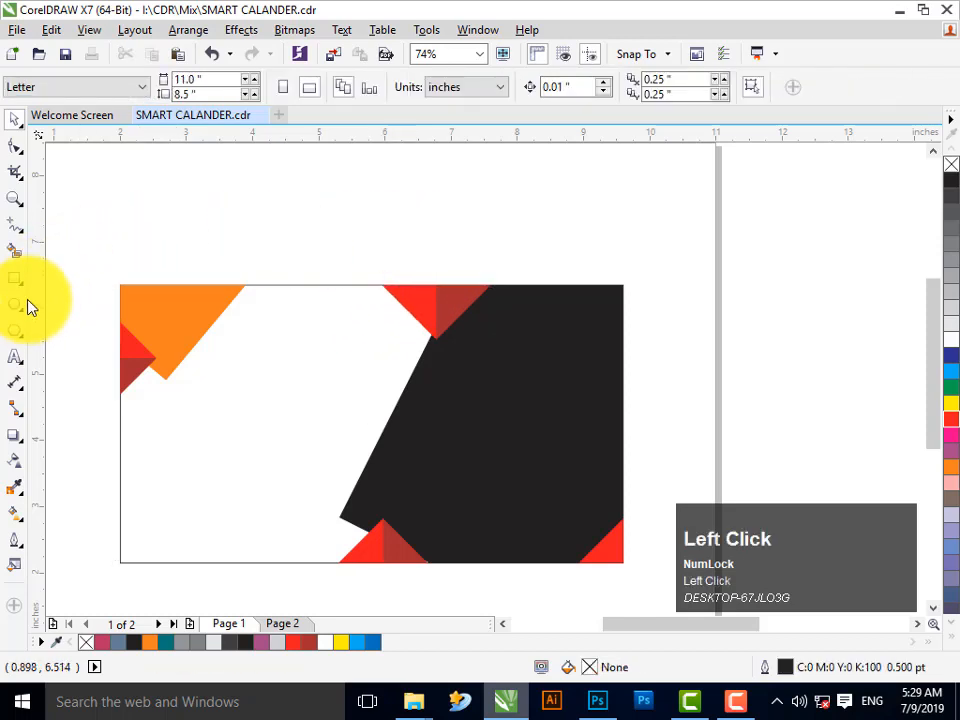
# Add the artistic text "2019" above the rectangle and enlarge it to about 45.6 pt.
pyautogui.click(16, 362)
pyautogui.click(298, 237)
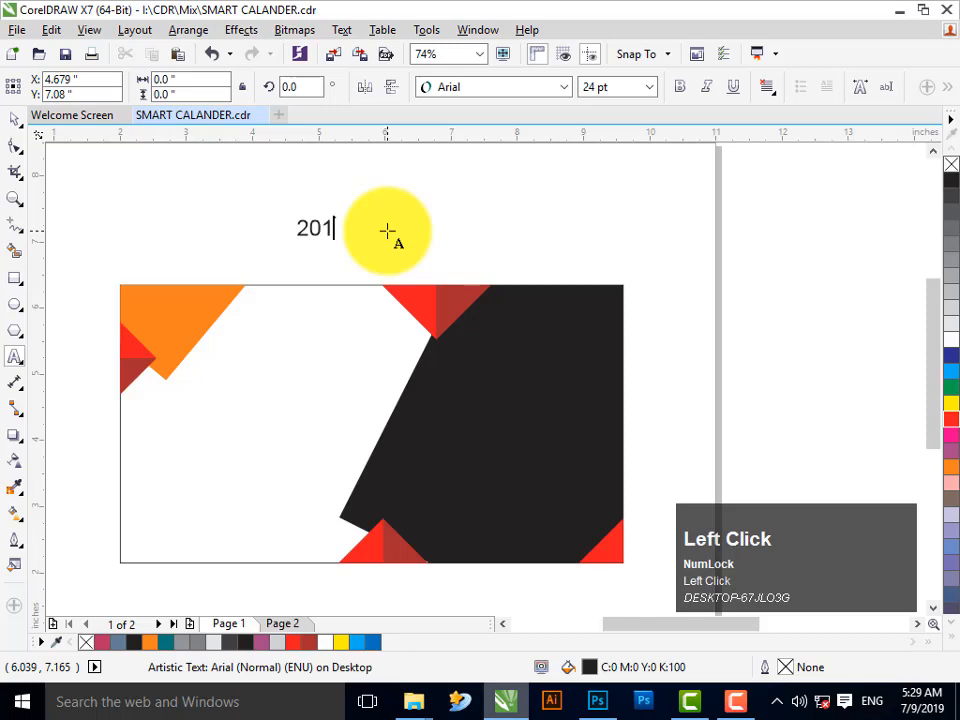
pyautogui.click(16, 118)
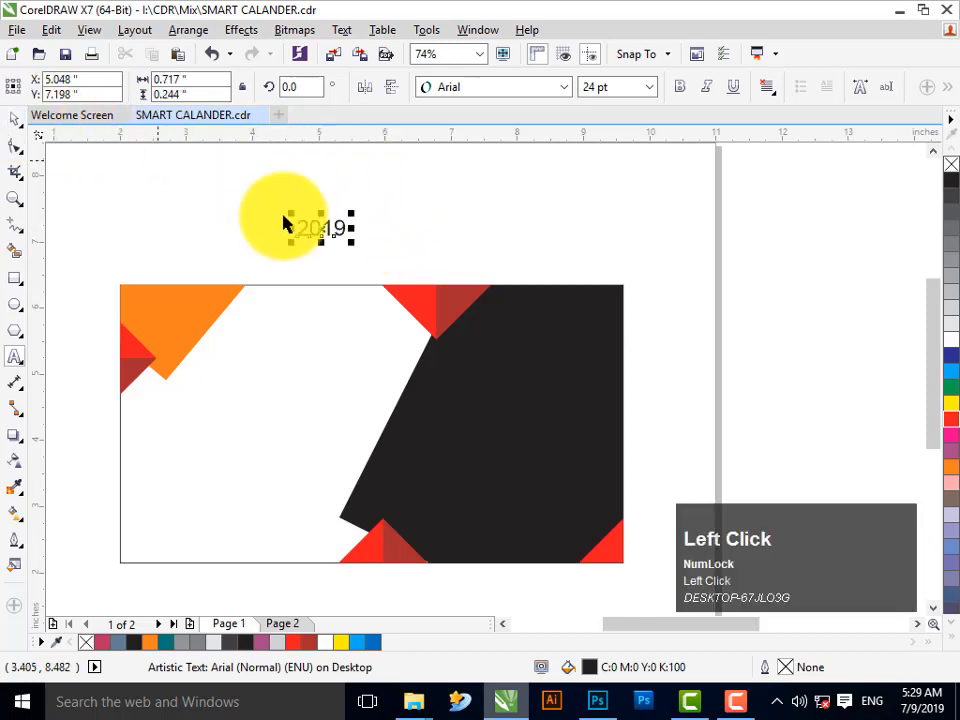
pyautogui.moveTo(352, 240); pyautogui.dragTo(398, 258)
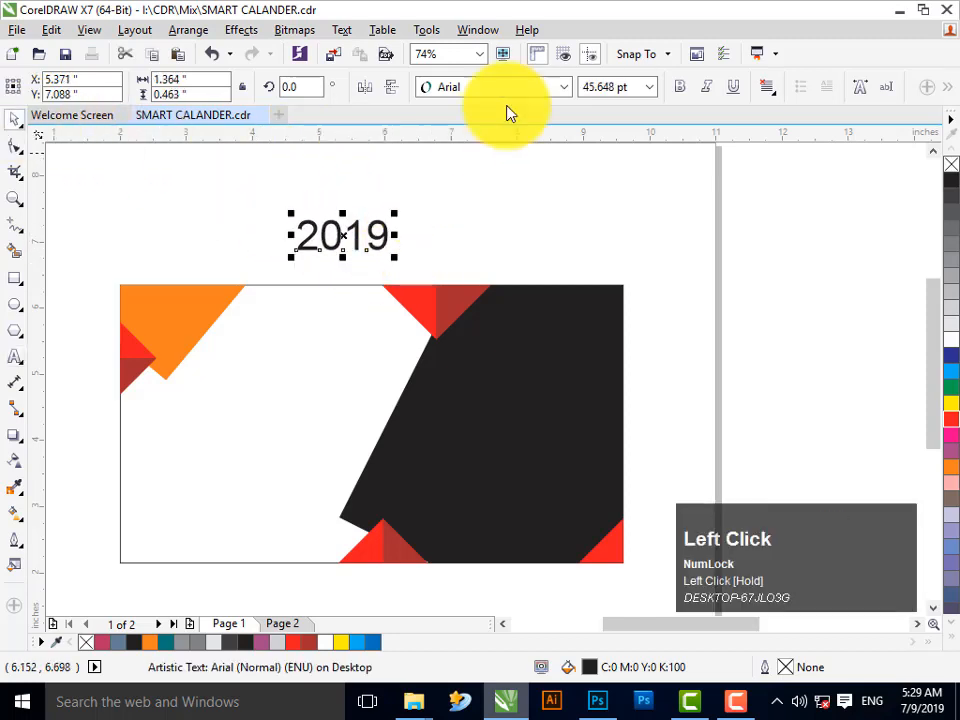
# Set the 2019 text in white Exotc350 DmBd BT at about 55.5 pt and place it in the black area's upper part.
pyautogui.click(495, 87)
pyautogui.click(520, 135)
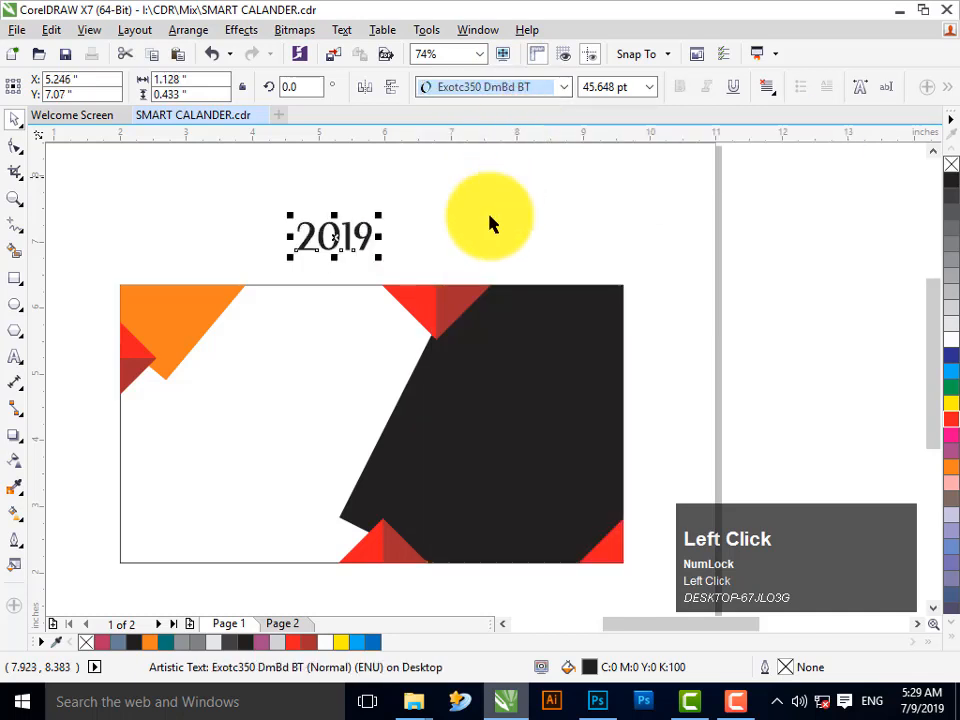
pyautogui.moveTo(369, 238); pyautogui.dragTo(566, 376)
pyautogui.click(953, 348)
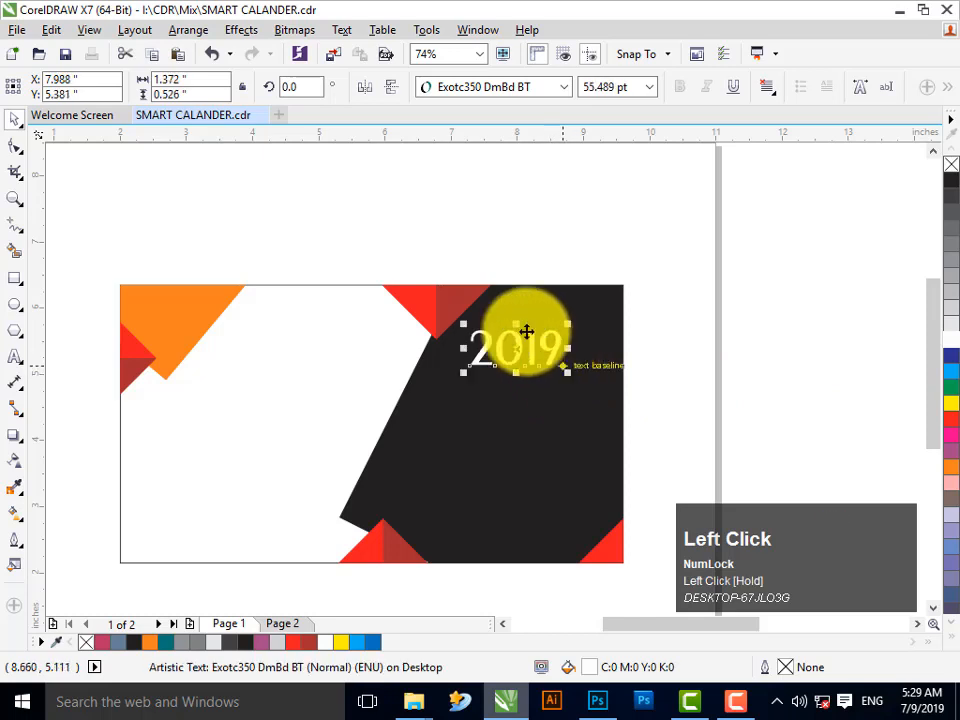
# Widen the character spacing of the 2019 text with the Shape tool.
pyautogui.click(13, 150)
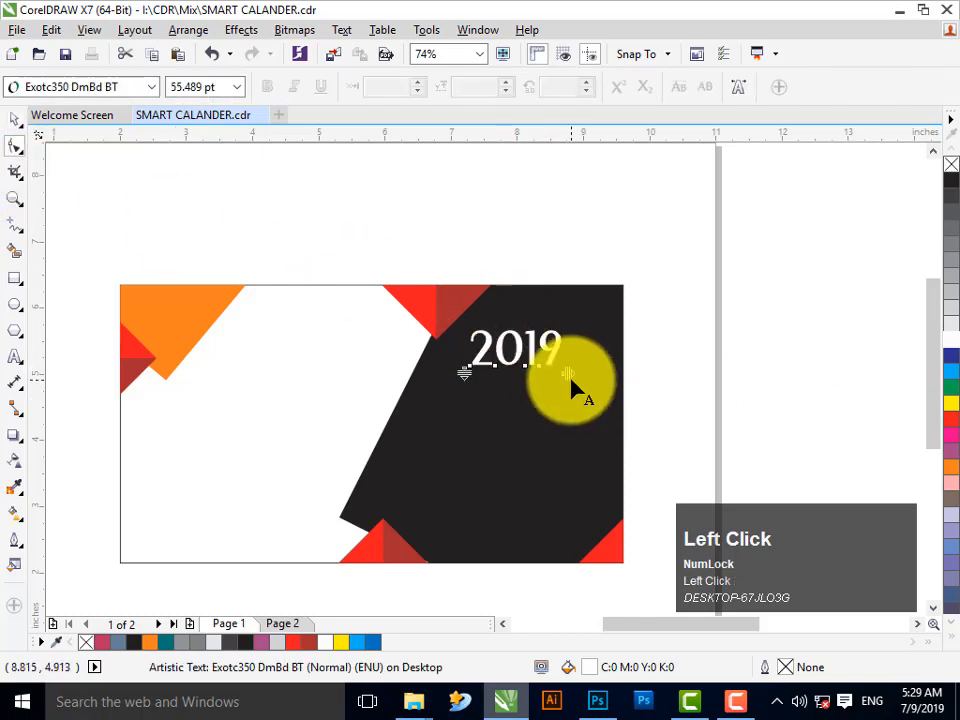
pyautogui.moveTo(567, 374); pyautogui.dragTo(586, 374)
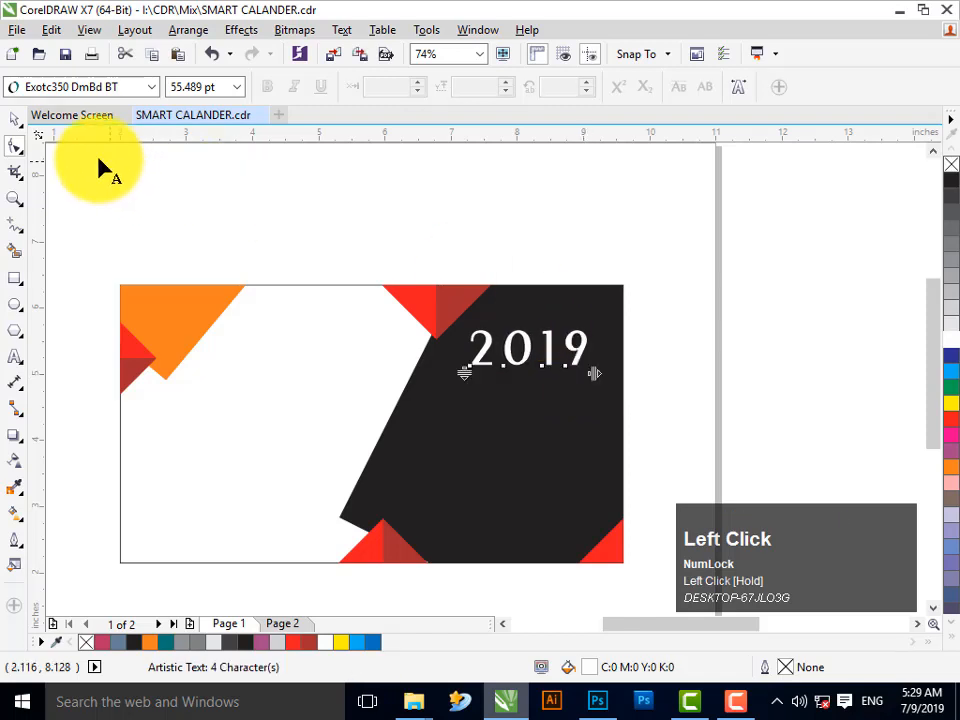
pyautogui.click(14, 119)
pyautogui.click(458, 252)
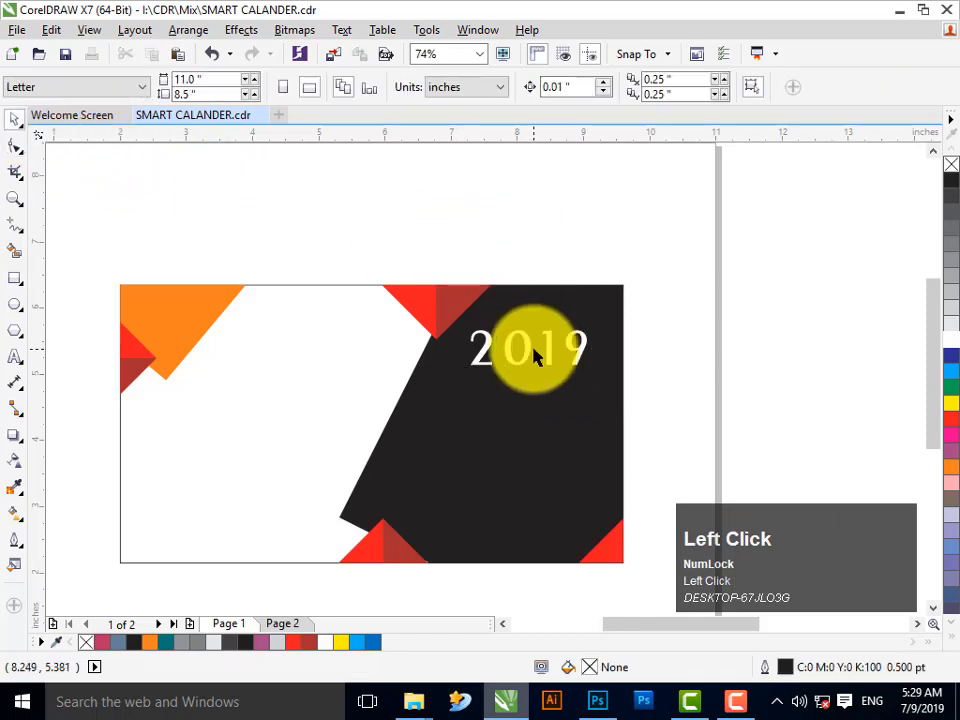
# Move the 2019 text slightly upward within the black area.
pyautogui.keyDown('ctrl'); pyautogui.click(533, 357); pyautogui.keyUp('ctrl')
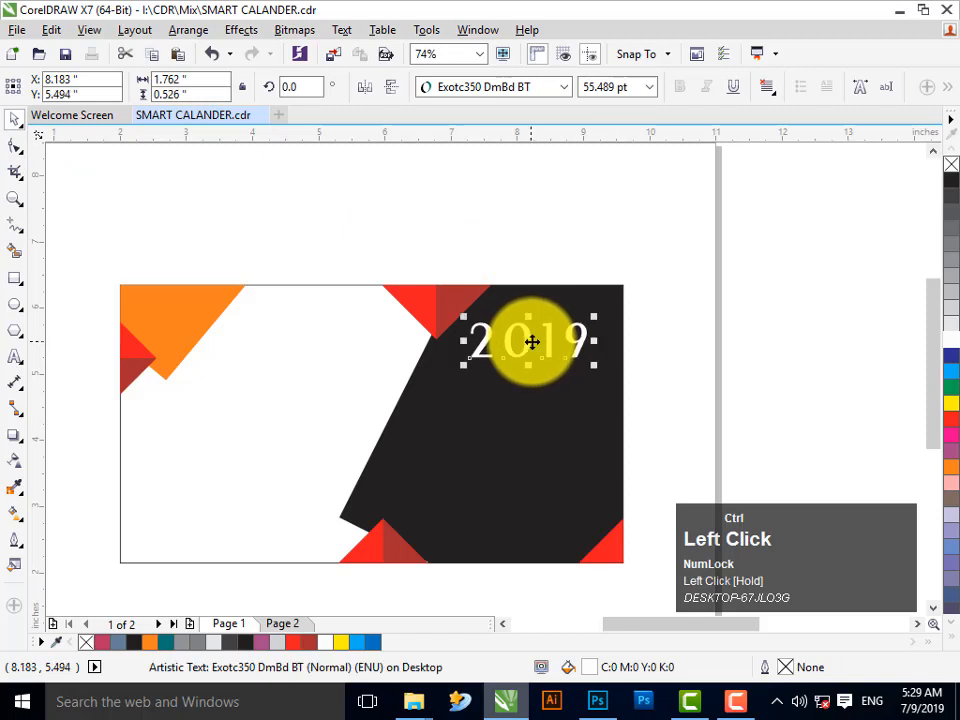
pyautogui.click(671, 360)
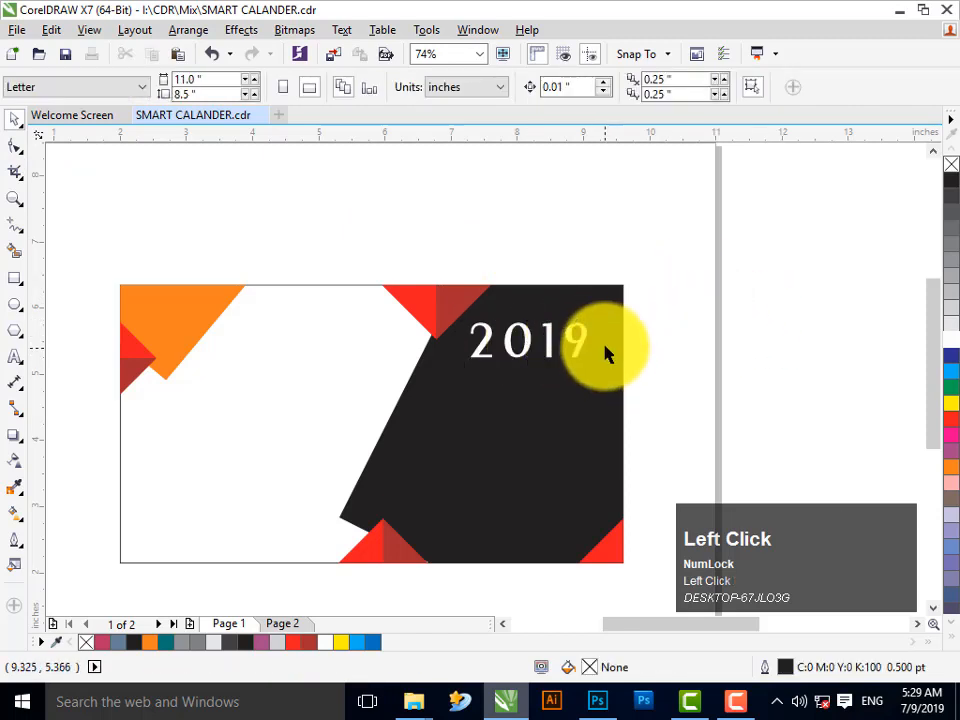
# Add the artistic text "JULY" in Arial 24 pt, place it below 2019 in the black area, and fill it white.
pyautogui.press('F8')
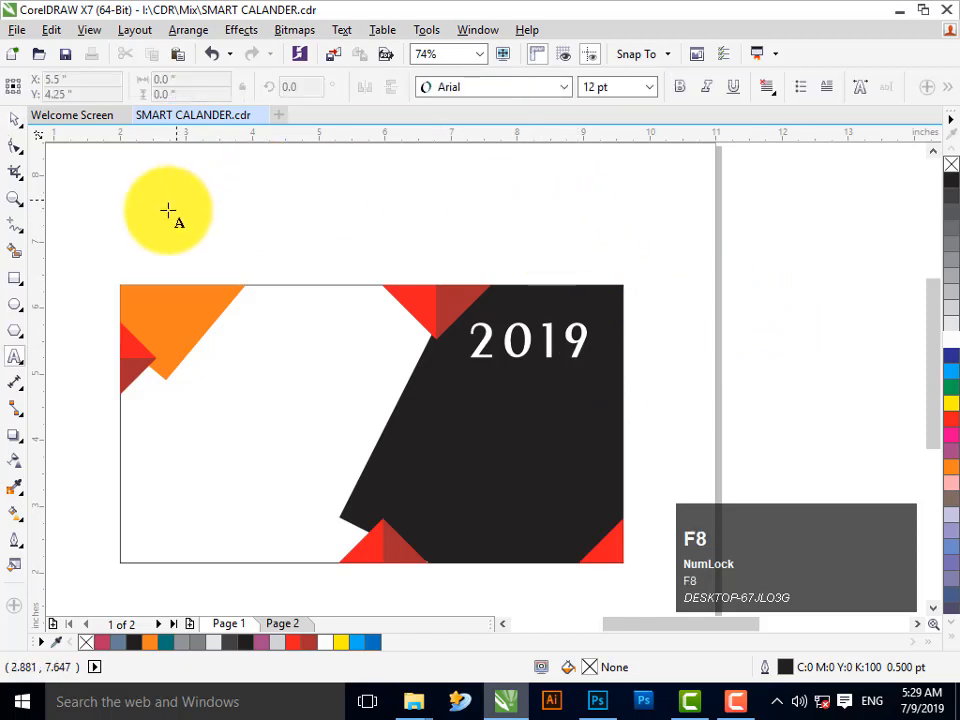
pyautogui.click(267, 236)
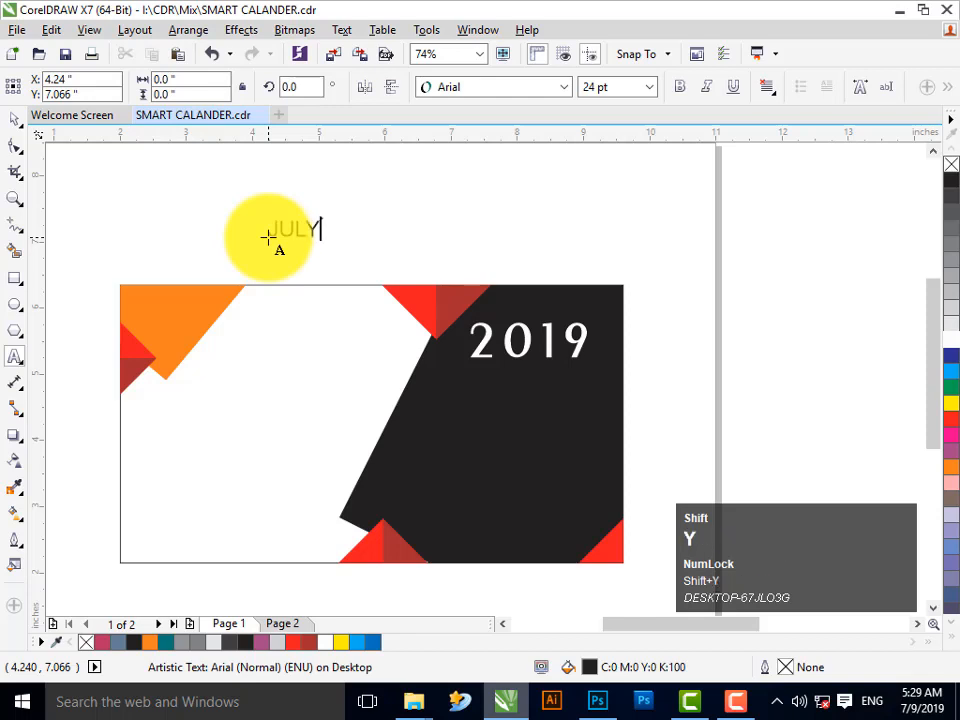
pyautogui.click(16, 122)
pyautogui.click(268, 225)
pyautogui.moveTo(297, 232); pyautogui.dragTo(493, 390)
pyautogui.click(953, 343)
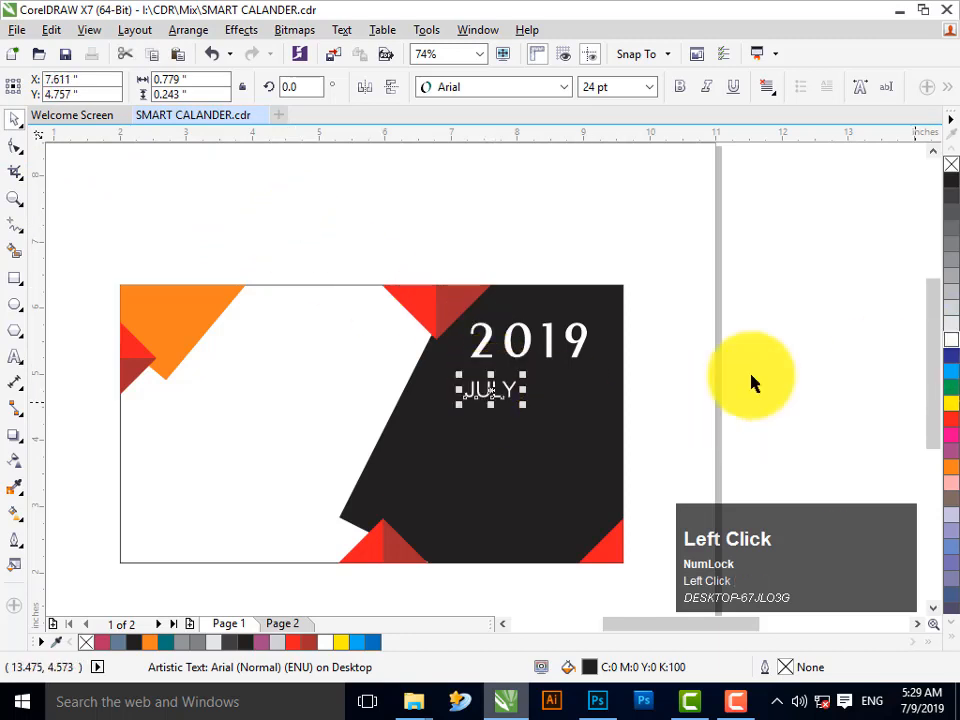
# Widen the JULY text's character spacing to about 1.26 inches overall and reposition it beneath 2019.
pyautogui.press('F2')
pyautogui.moveTo(356, 328); pyautogui.dragTo(818, 516)
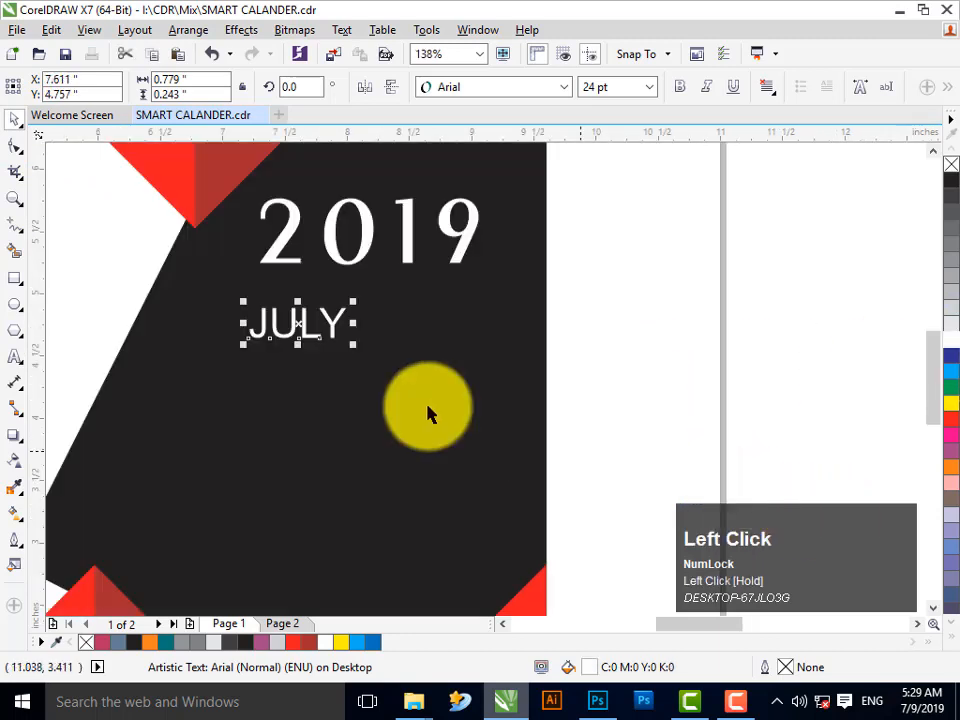
pyautogui.click(591, 326)
pyautogui.click(325, 322)
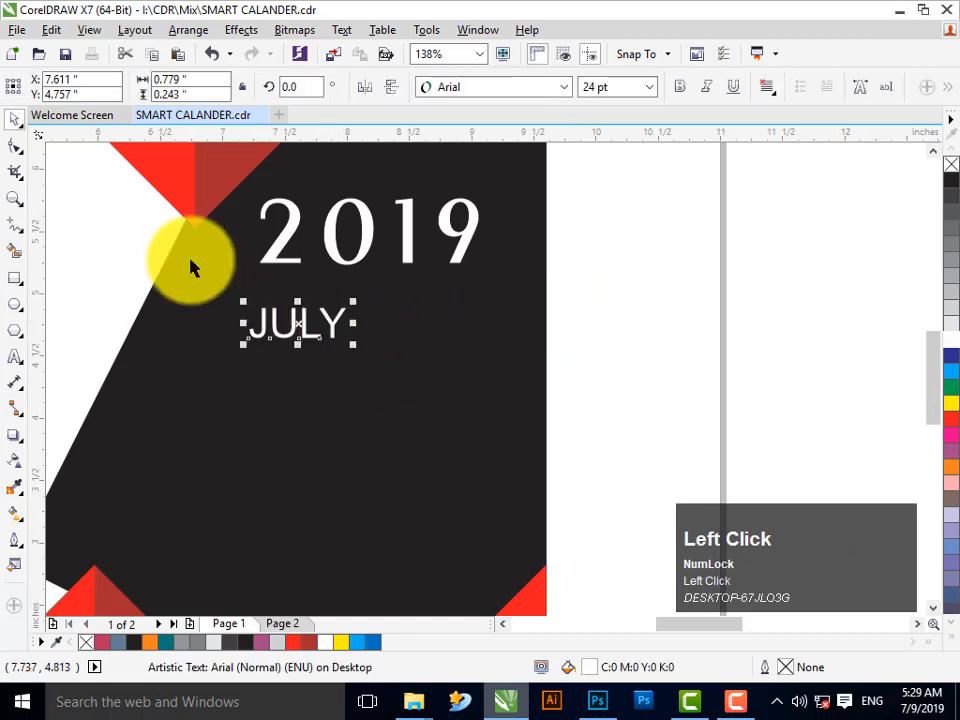
pyautogui.click(16, 150)
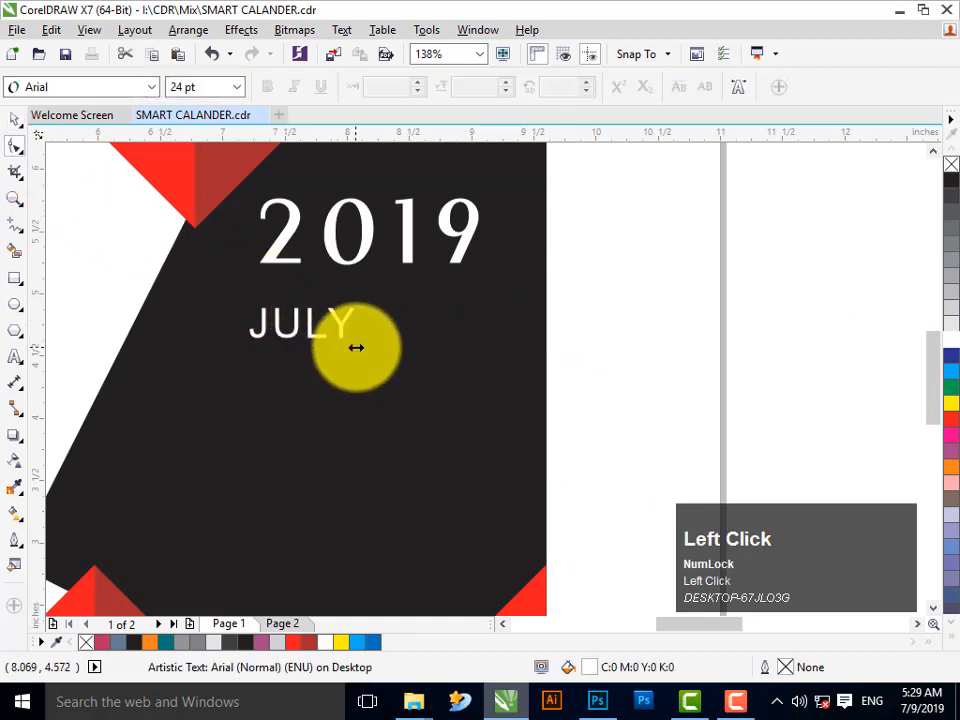
pyautogui.moveTo(356, 347); pyautogui.dragTo(413, 348)
pyautogui.click(16, 120)
pyautogui.click(621, 315)
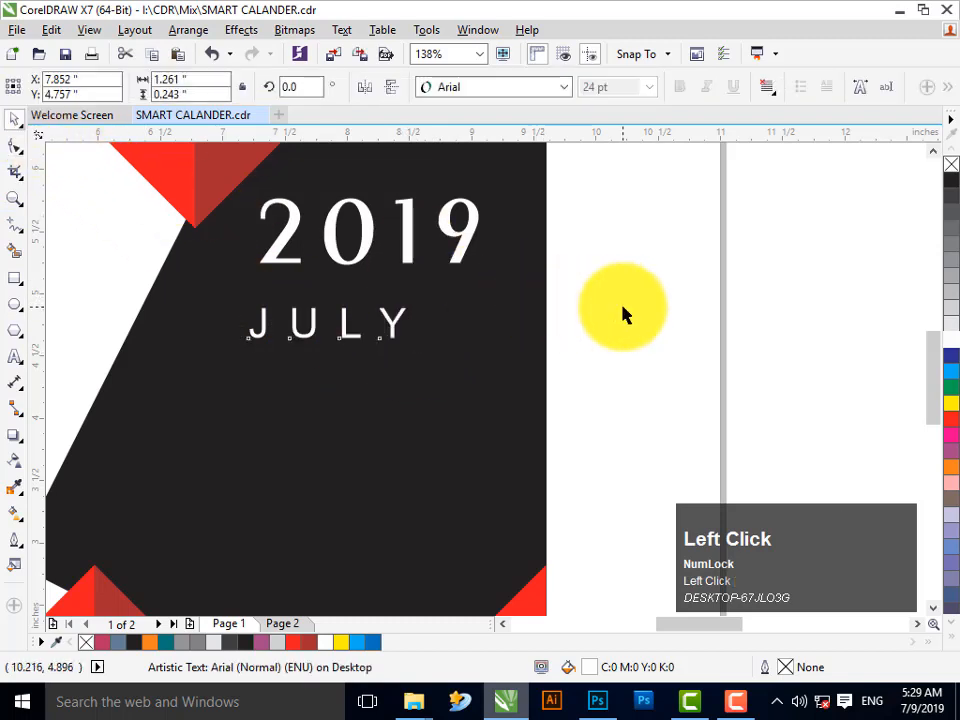
pyautogui.moveTo(390, 333); pyautogui.dragTo(411, 338)
pyautogui.click(633, 340)
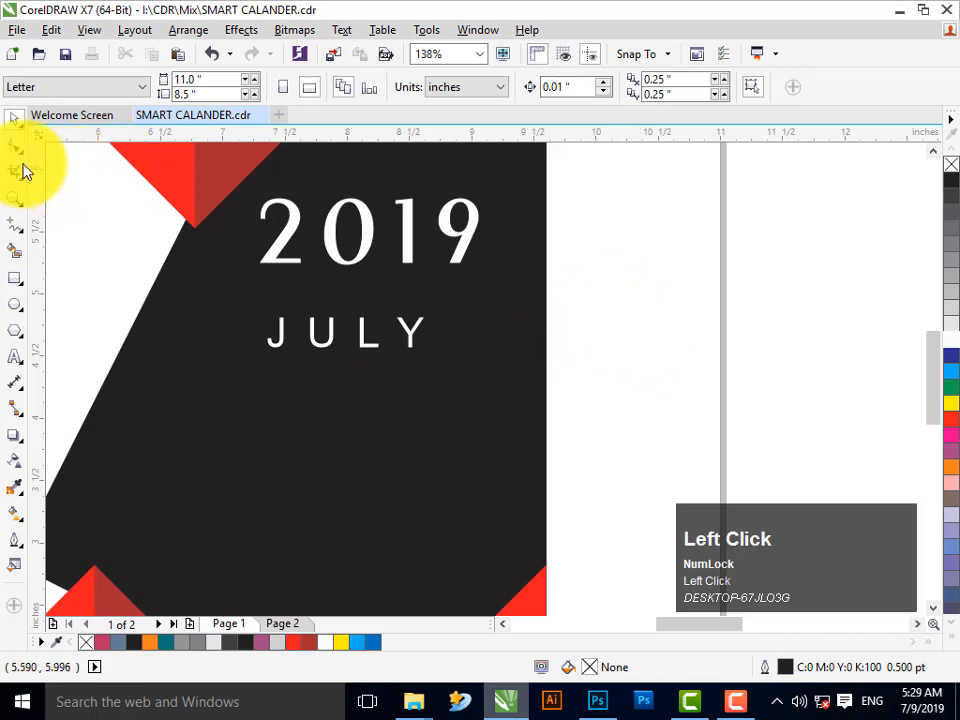
# Bring the July date grid from Page 2 onto Page 1 and place it in the black area below JULY.
pyautogui.click(15, 197)
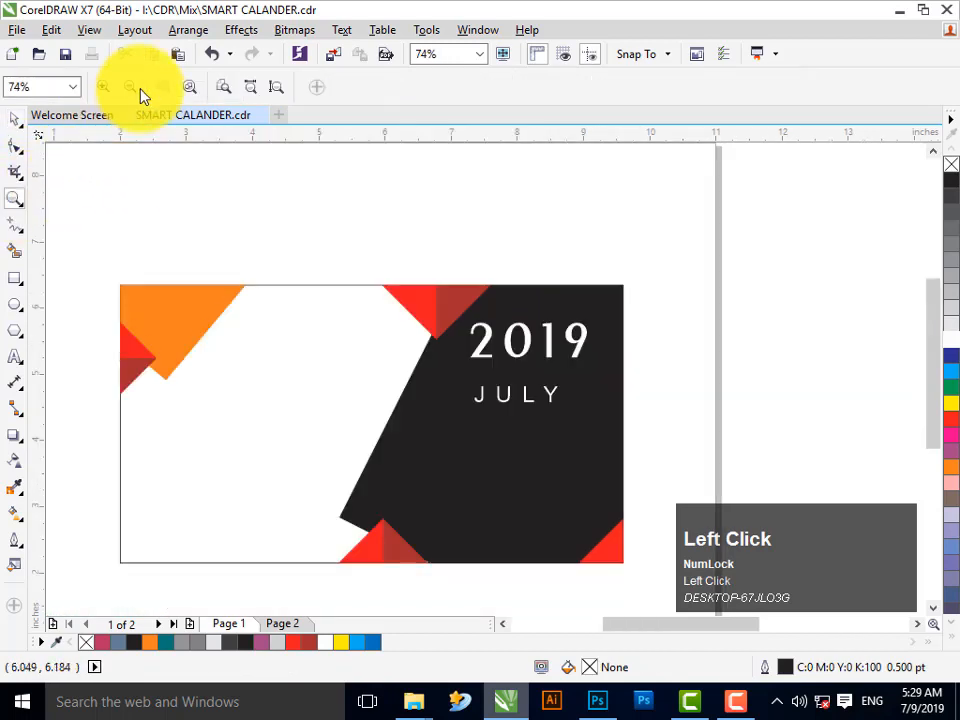
pyautogui.click(130, 86)
pyautogui.rightClick(740, 345)
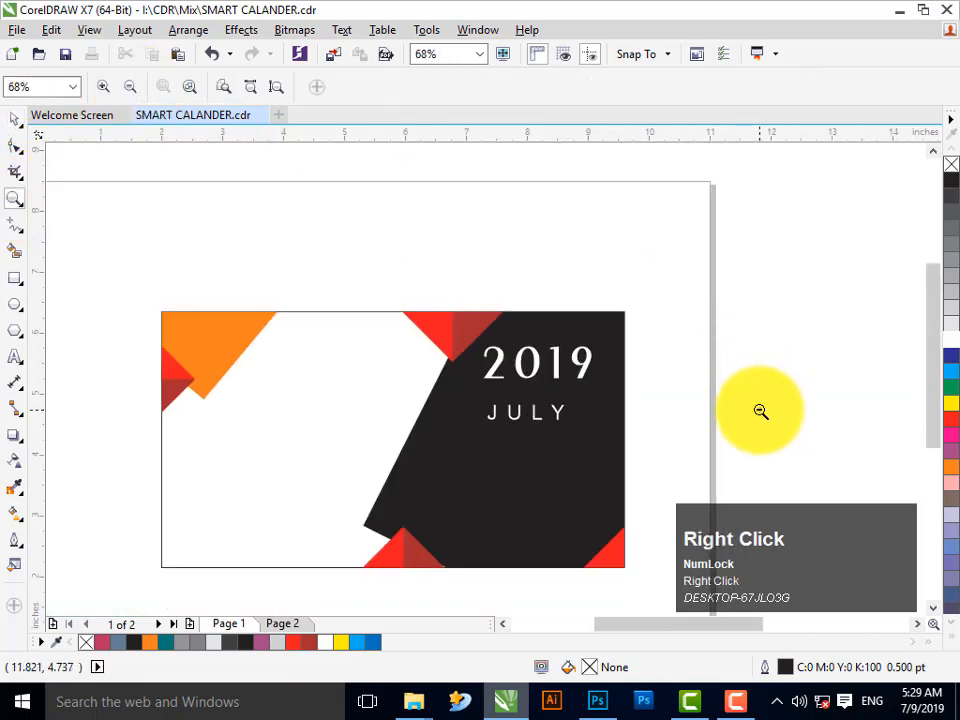
pyautogui.rightClick(760, 411)
pyautogui.click(290, 627)
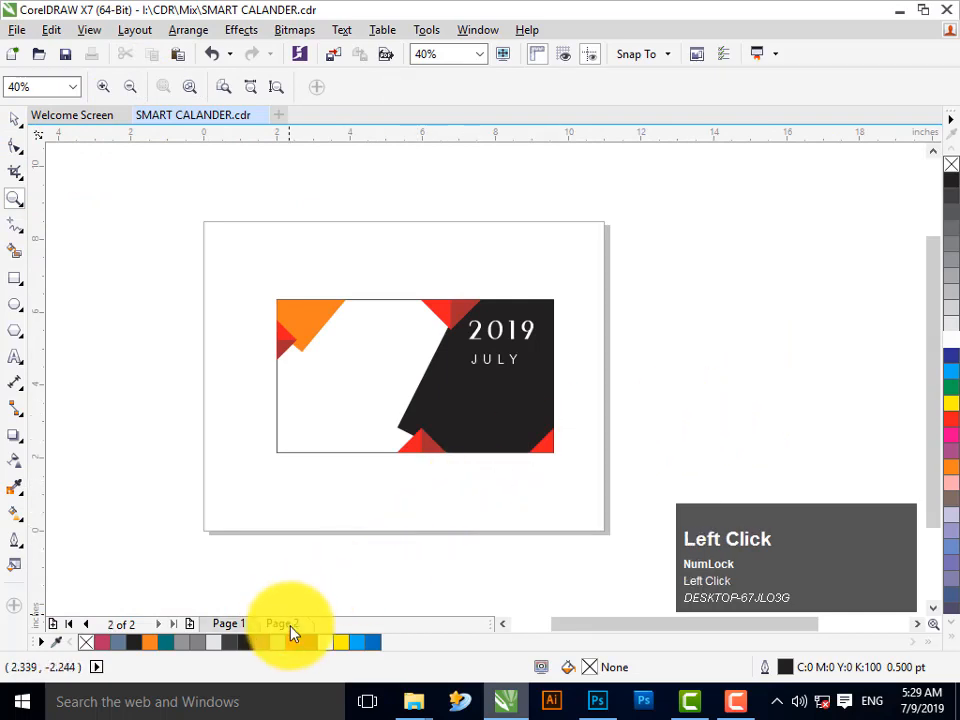
pyautogui.click(12, 120)
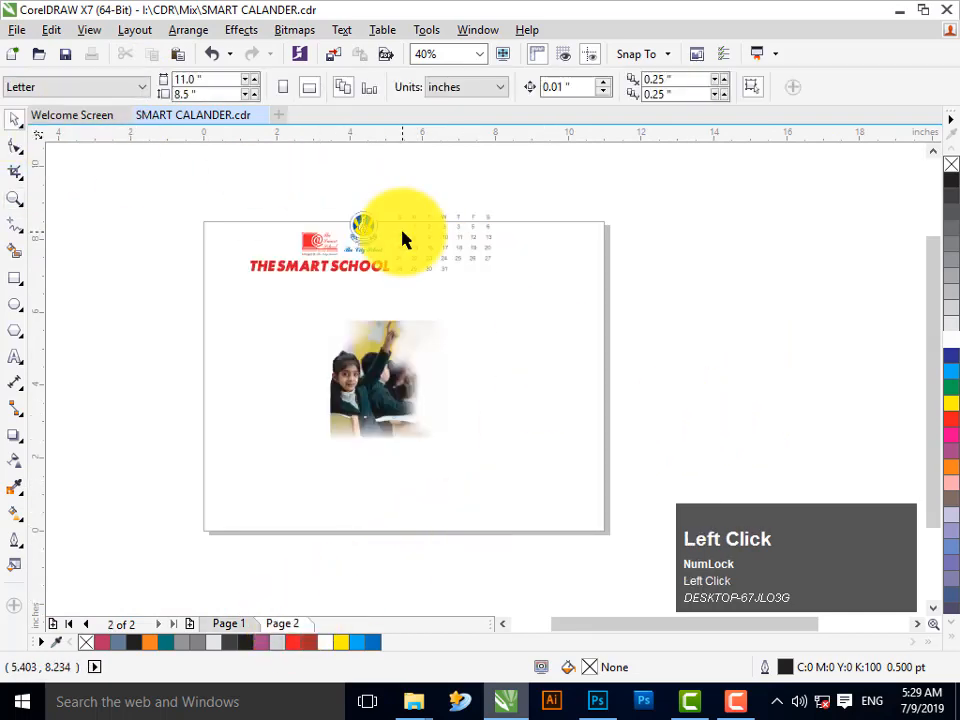
pyautogui.moveTo(401, 274); pyautogui.dragTo(649, 356)
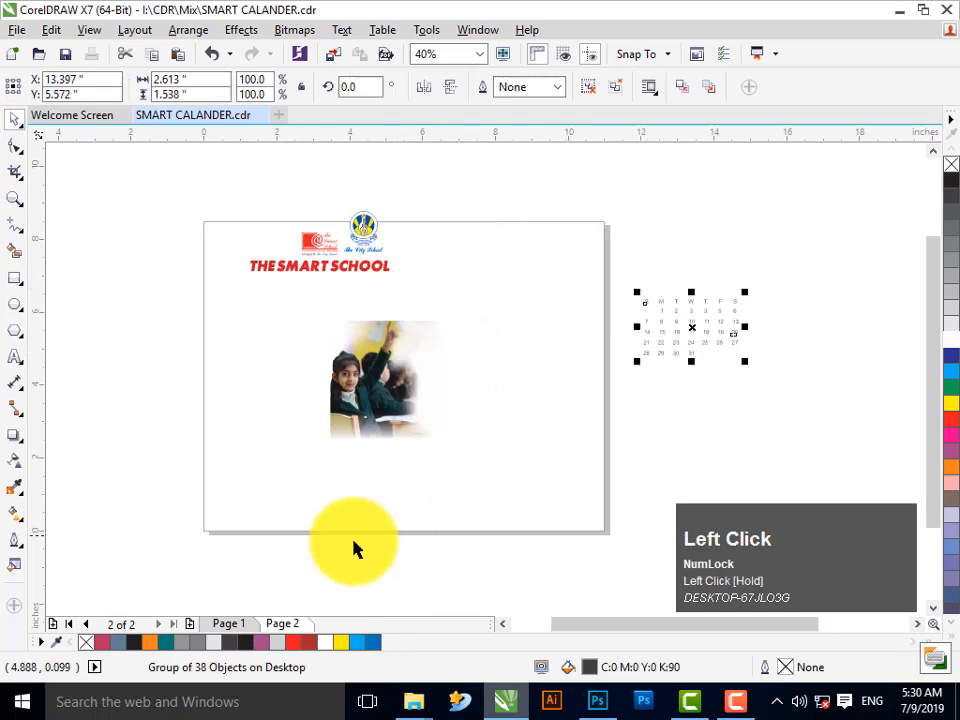
pyautogui.click(239, 624)
pyautogui.moveTo(710, 348); pyautogui.dragTo(527, 420)
# Fill the grouped date grid with white and shift it slightly left under JULY.
pyautogui.press('F2')
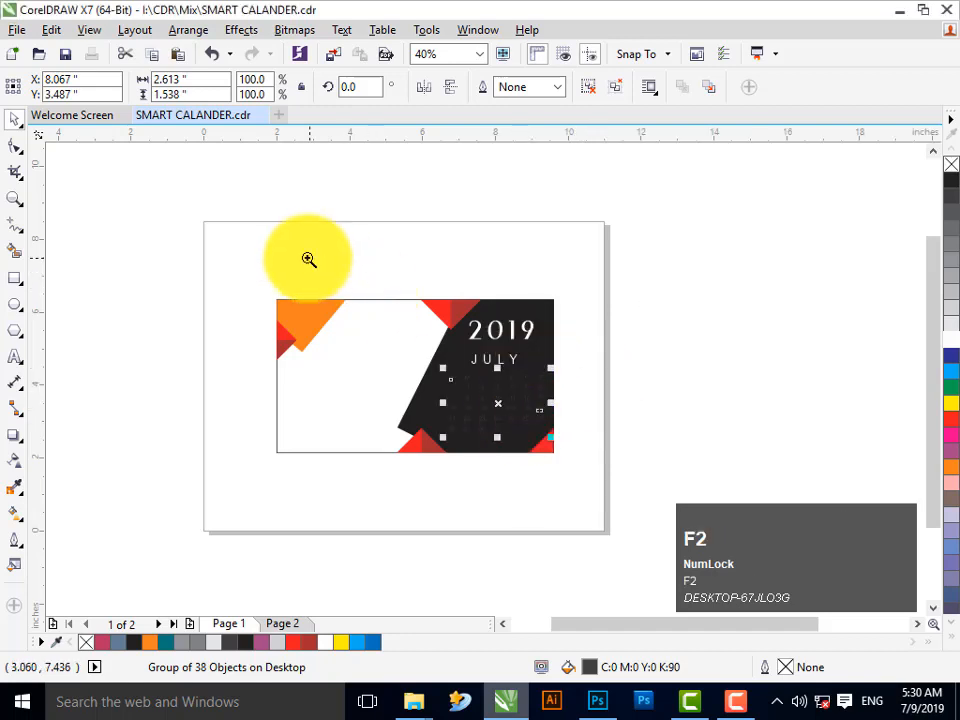
pyautogui.moveTo(306, 257); pyautogui.dragTo(624, 458)
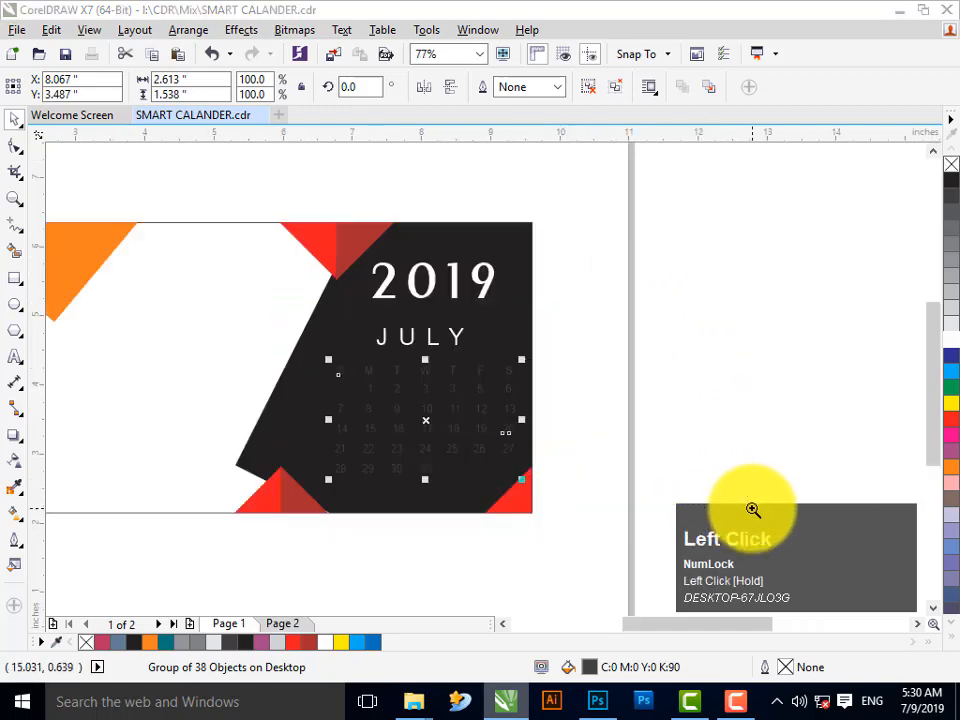
pyautogui.click(9, 201)
pyautogui.moveTo(225, 275); pyautogui.dragTo(563, 499)
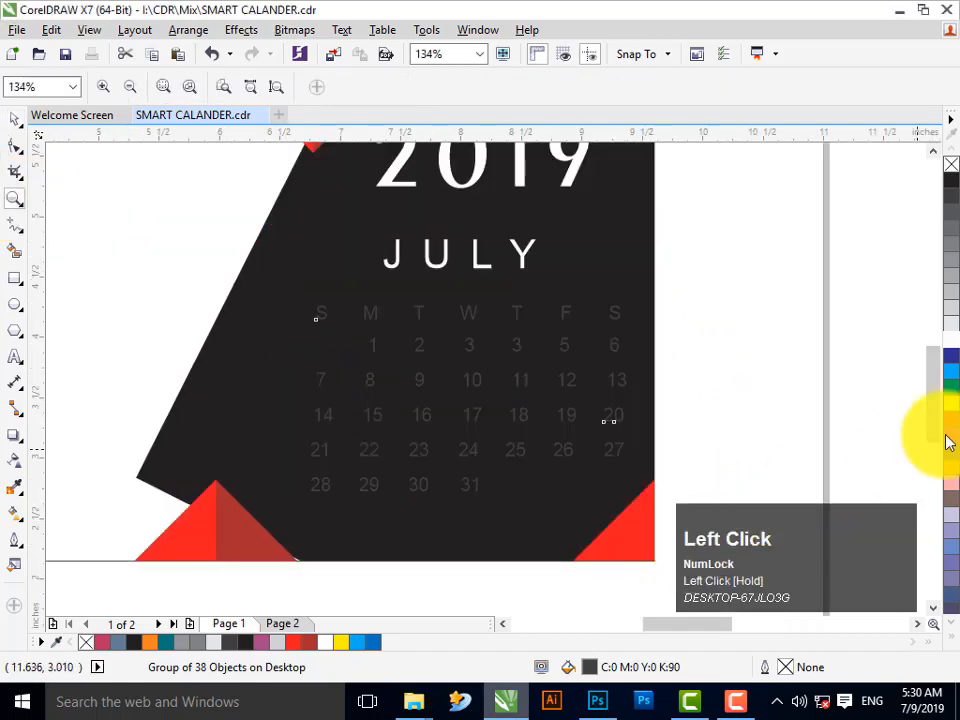
pyautogui.click(950, 344)
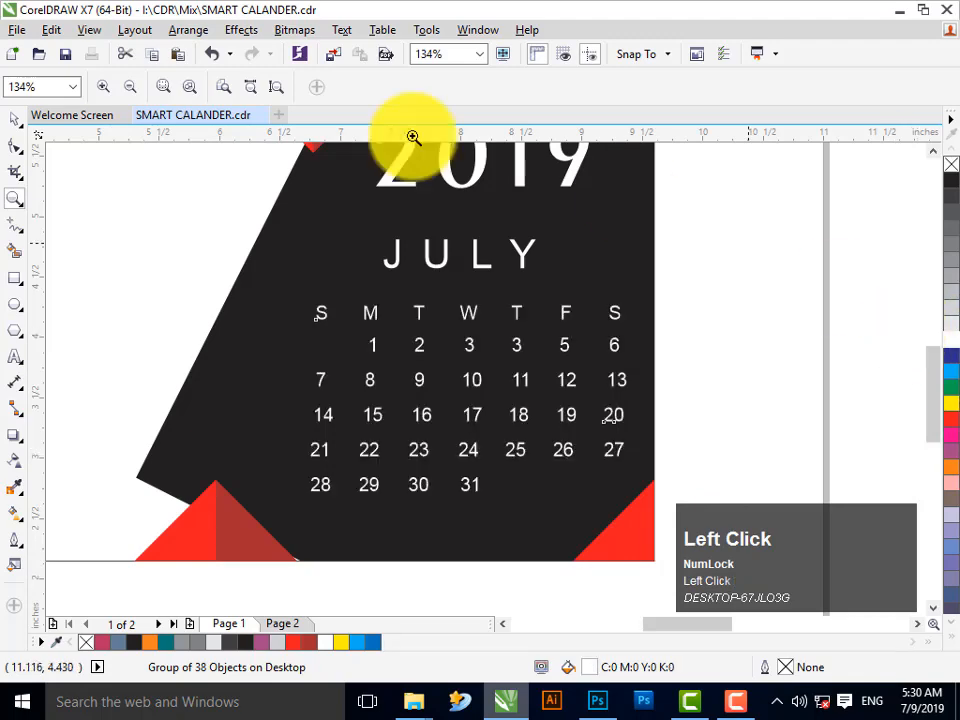
pyautogui.click(13, 124)
pyautogui.click(851, 285)
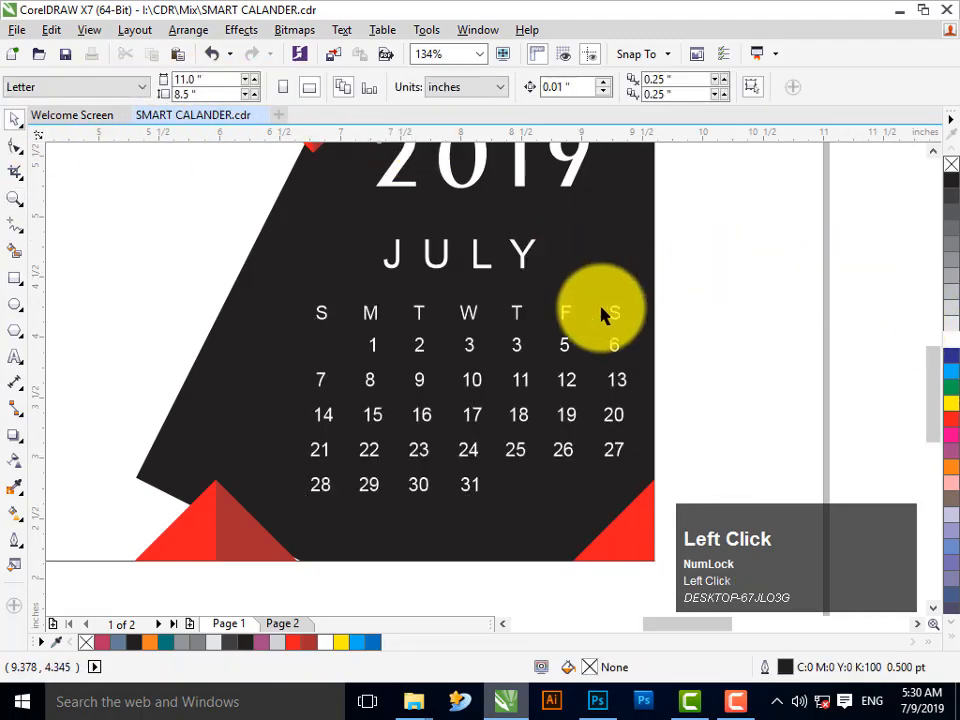
pyautogui.moveTo(612, 316); pyautogui.dragTo(603, 312)
# Ungroup the date grid and fill its last S column, from the weekday letter to 27, with orange.
pyautogui.hotkey('ctrl', 'u')
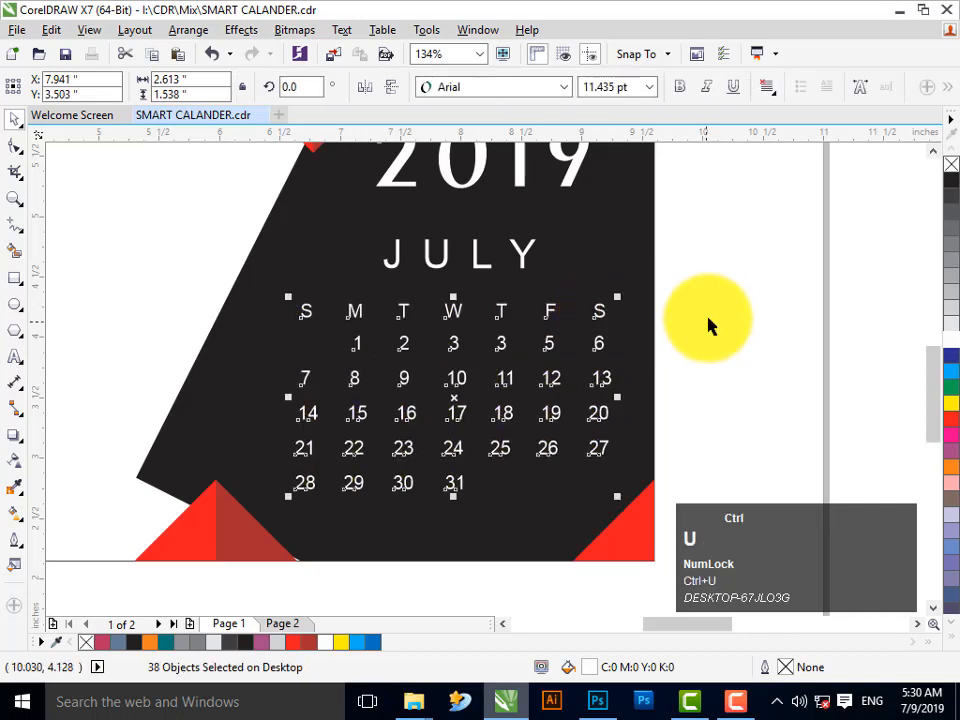
pyautogui.moveTo(718, 275); pyautogui.dragTo(587, 492)
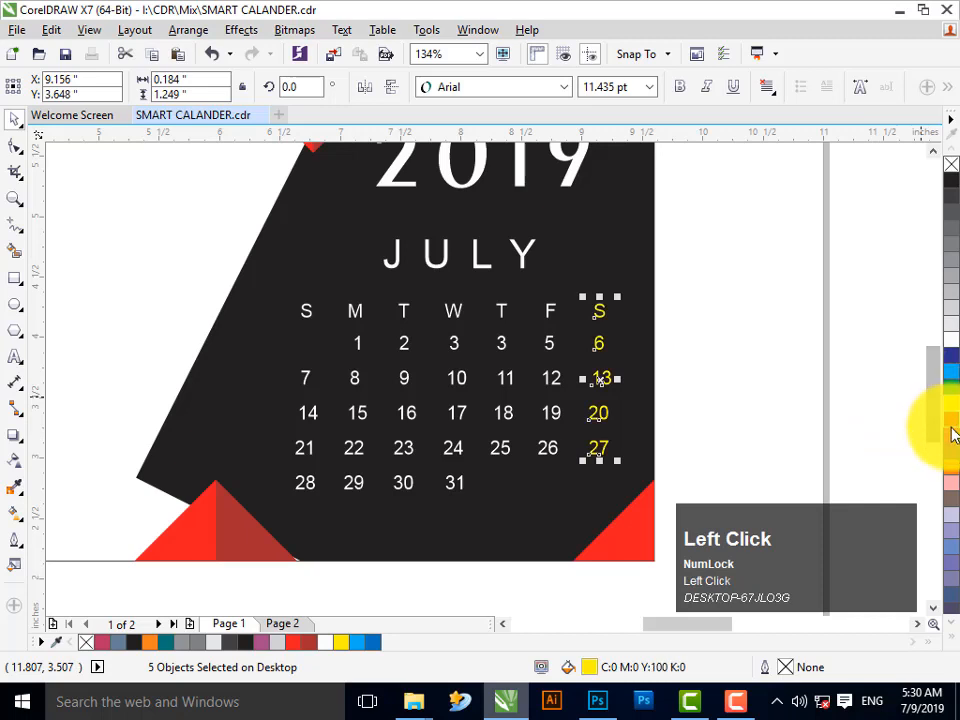
pyautogui.click(953, 478)
pyautogui.click(827, 317)
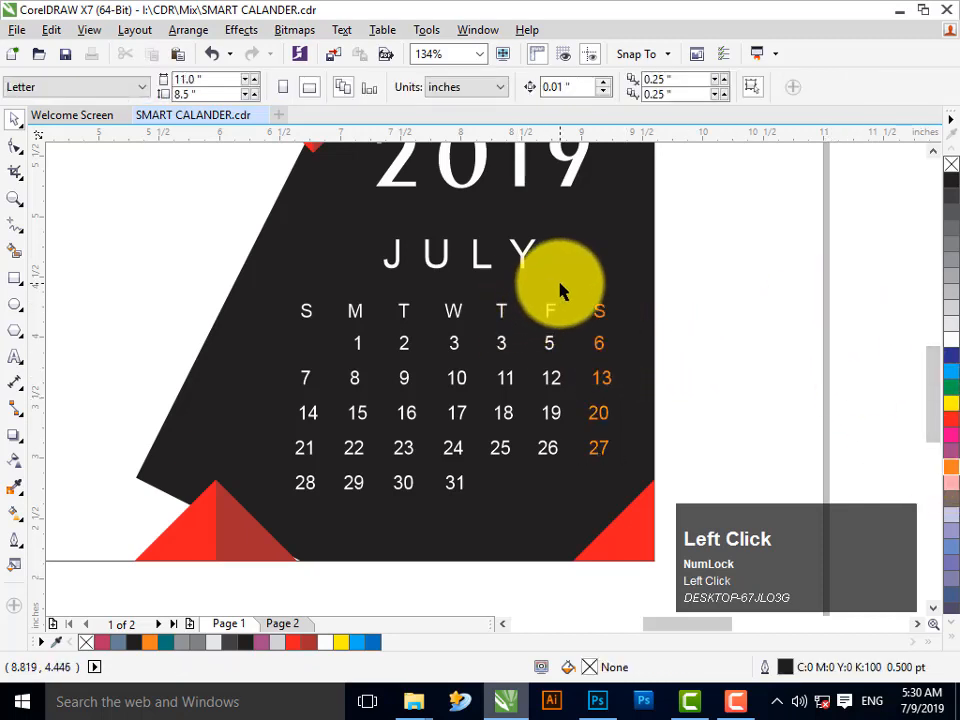
pyautogui.click(742, 278)
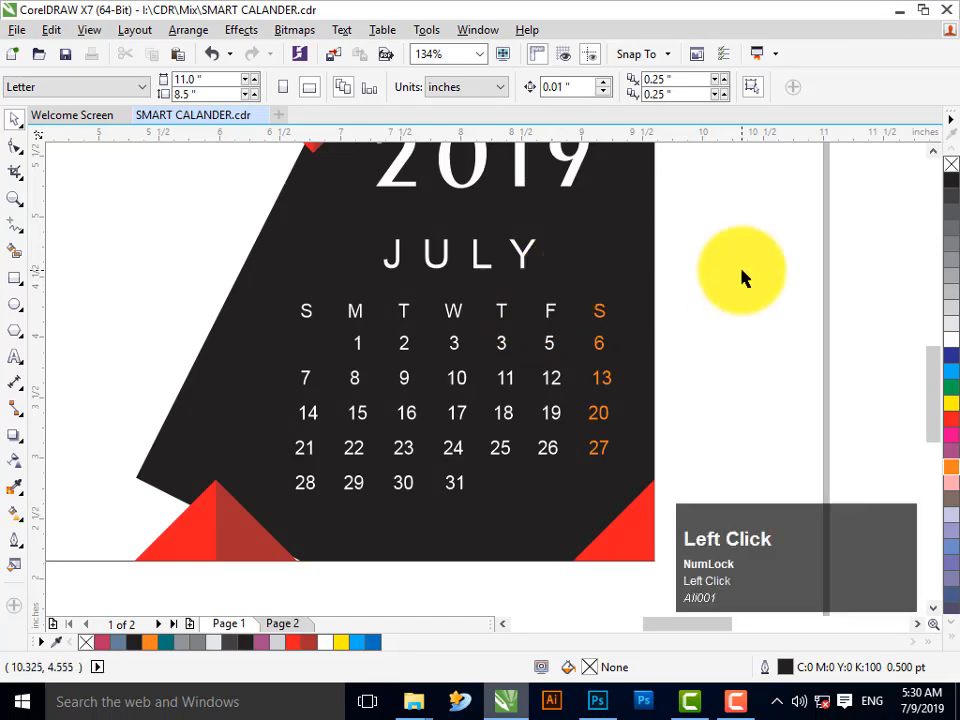
pyautogui.press('F3')
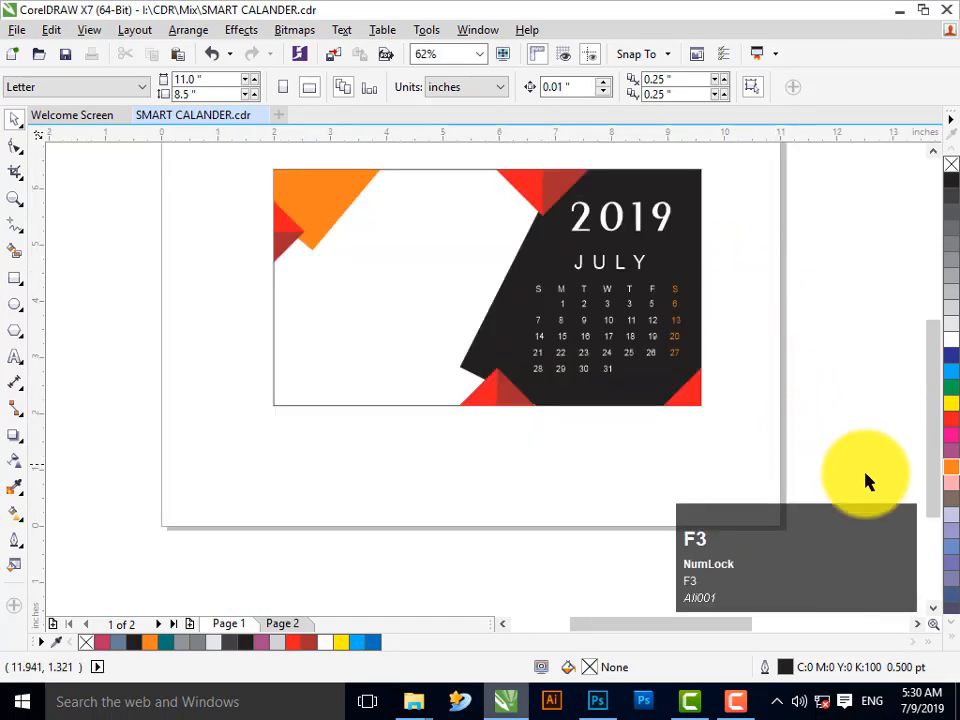
pyautogui.moveTo(812, 456); pyautogui.dragTo(221, 94)
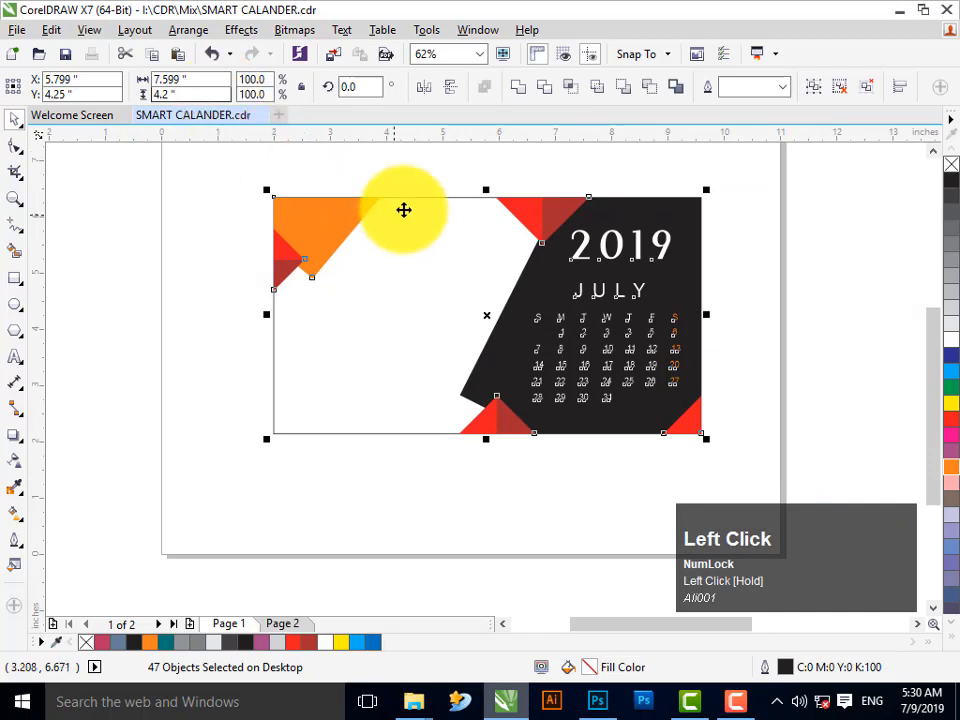
pyautogui.click(401, 272)
# Move the student photo and the three school logos off Page 2 onto the desktop beside the page, and return to Page 1.
pyautogui.click(297, 625)
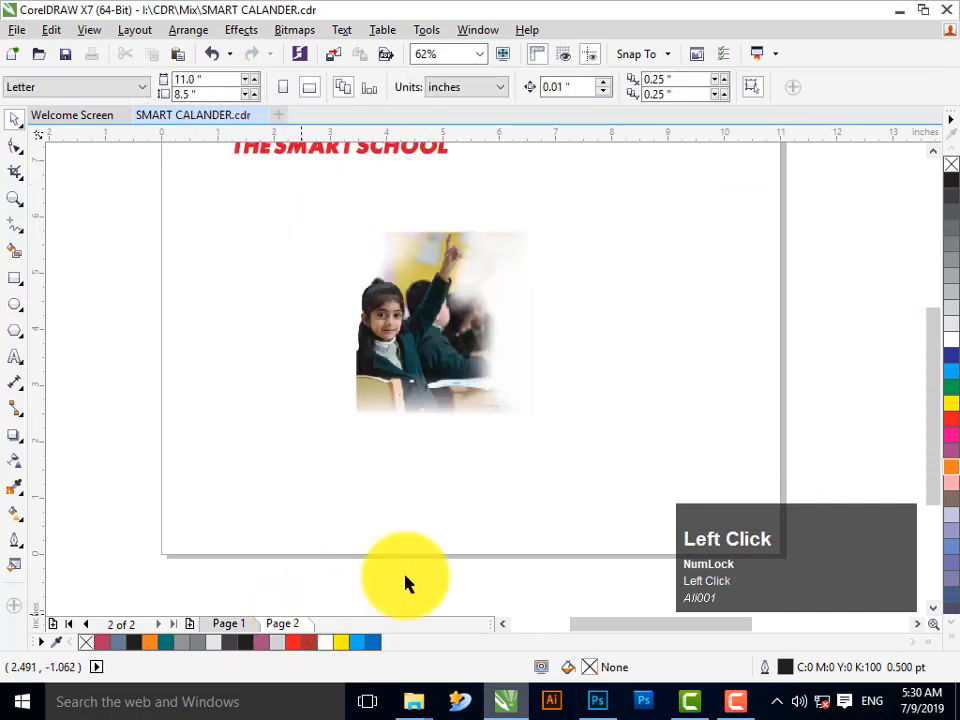
pyautogui.moveTo(412, 371); pyautogui.dragTo(40, 334)
pyautogui.press('F3')
pyautogui.moveTo(778, 392); pyautogui.dragTo(400, 210)
pyautogui.moveTo(599, 273); pyautogui.dragTo(413, 273)
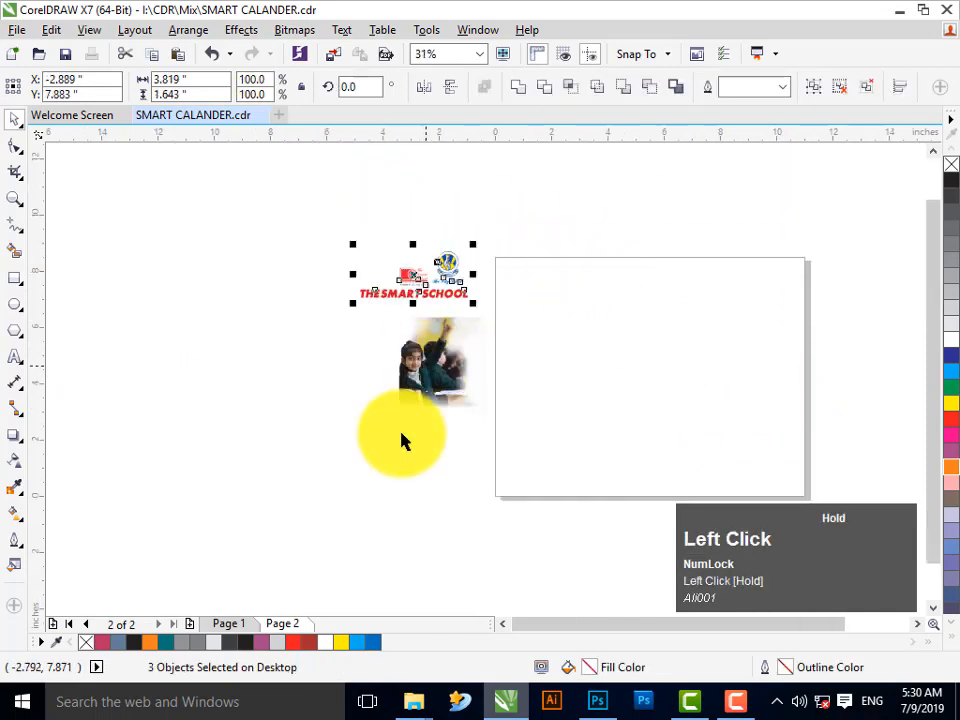
pyautogui.click(240, 624)
# Place the student photo over the lower-left part of the calendar rectangle.
pyautogui.press('F2')
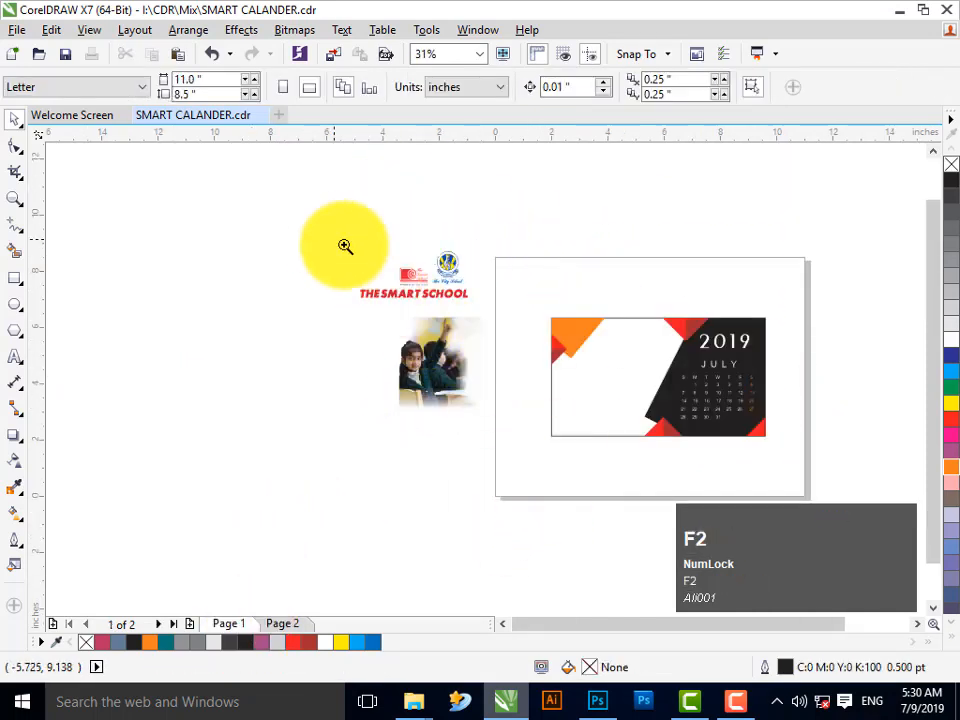
pyautogui.moveTo(332, 236); pyautogui.dragTo(889, 474)
pyautogui.press('F2')
pyautogui.moveTo(113, 211); pyautogui.dragTo(872, 549)
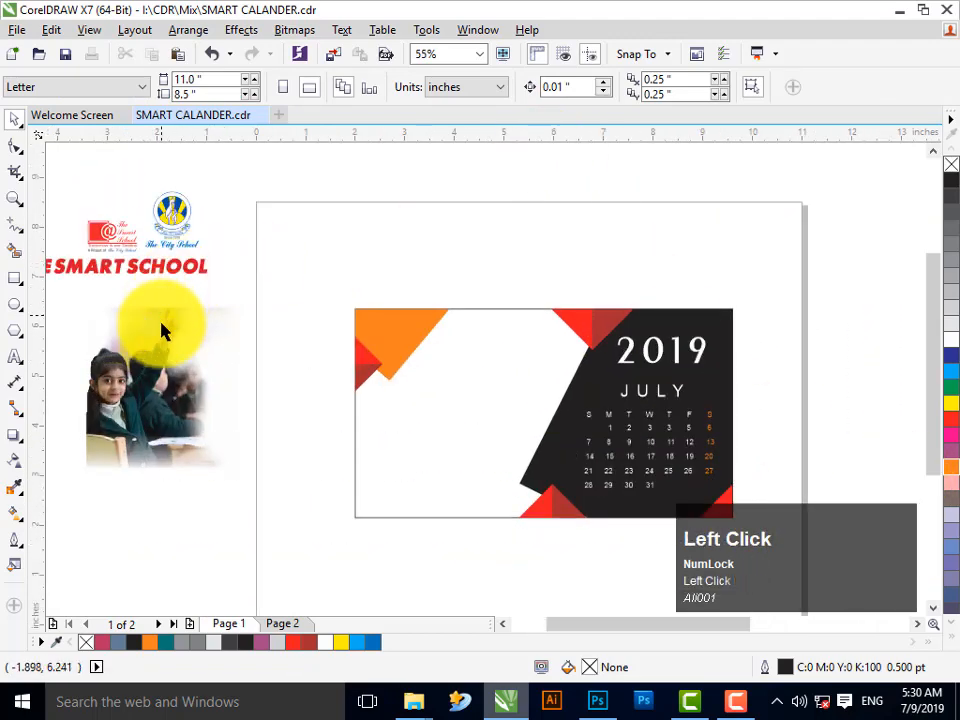
pyautogui.moveTo(161, 342); pyautogui.dragTo(430, 396)
# Enlarge the student photo to about 3.35 by 3.67 inches and adjust its position at the rectangle's lower-left corner.
pyautogui.press('F2')
pyautogui.moveTo(285, 337); pyautogui.dragTo(955, 572)
pyautogui.press('F2')
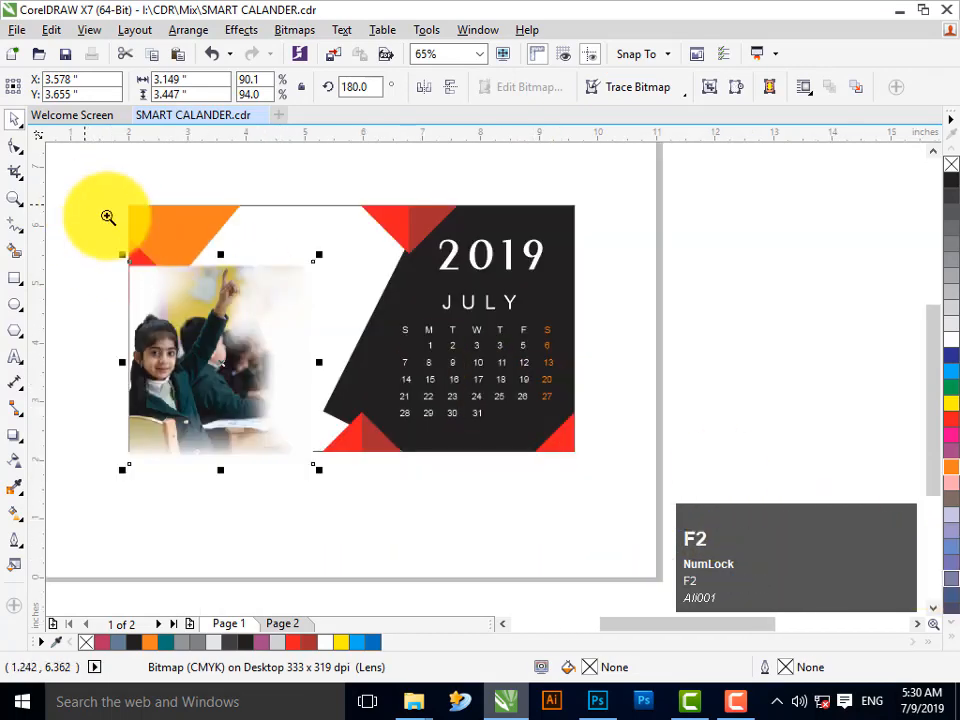
pyautogui.moveTo(107, 214); pyautogui.dragTo(776, 609)
pyautogui.press('F2')
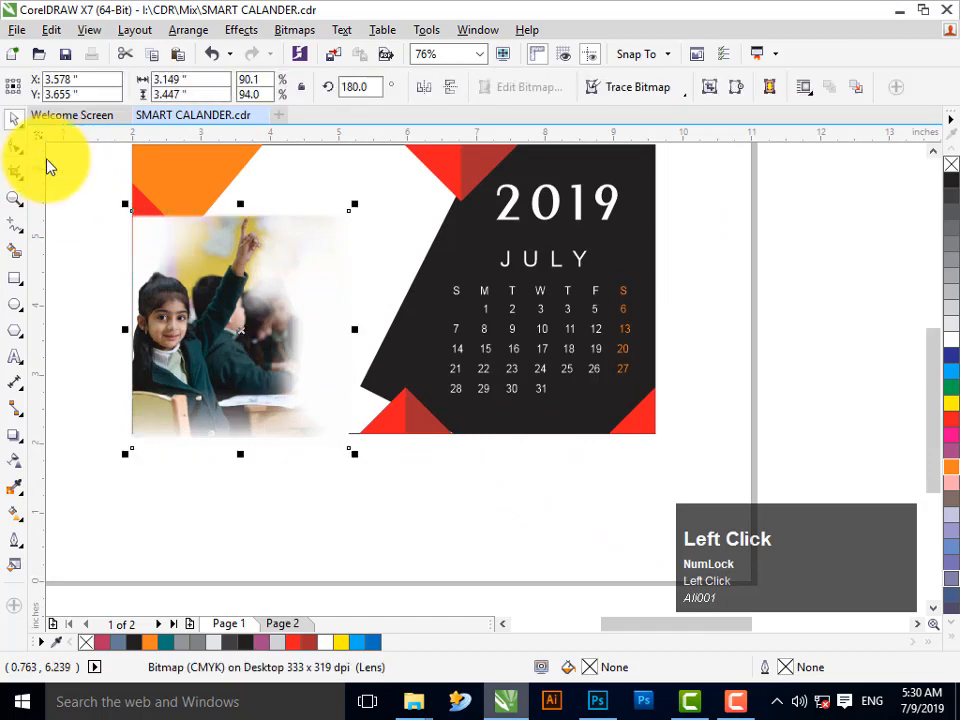
pyautogui.click(108, 216)
pyautogui.click(232, 284)
pyautogui.moveTo(232, 282); pyautogui.dragTo(209, 285)
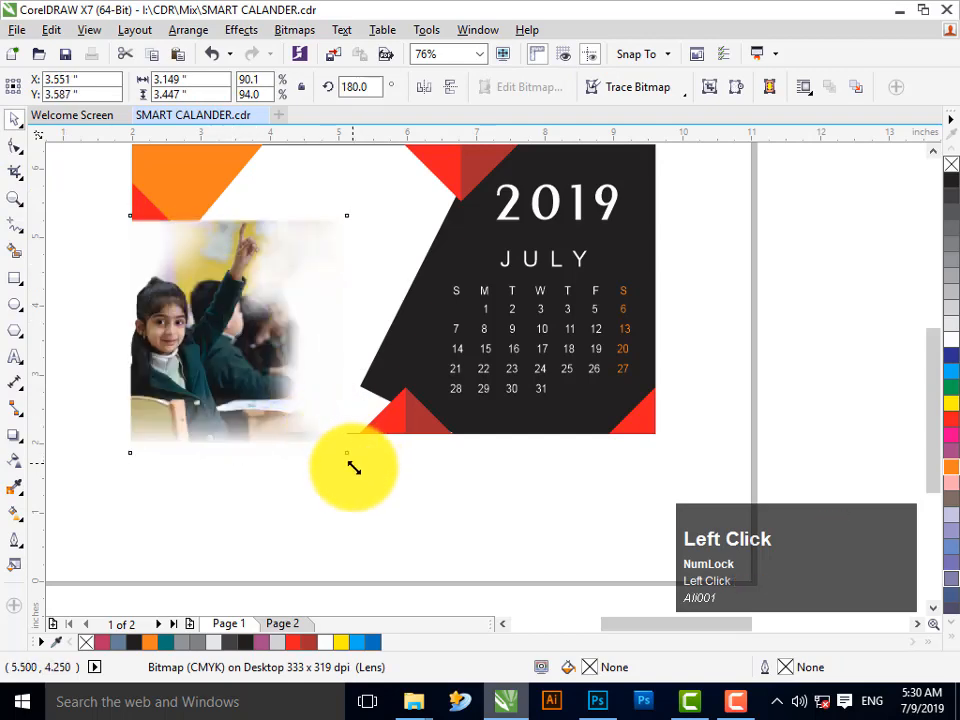
pyautogui.moveTo(354, 468)
pyautogui.mouseDown()
pyautogui.moveTo(364, 484)
pyautogui.moveTo(372, 472)
pyautogui.mouseUp()
pyautogui.moveTo(259, 360); pyautogui.dragTo(257, 316)
# PowerClip the student photo inside the calendar's outer rectangle.
pyautogui.rightClick(257, 316)
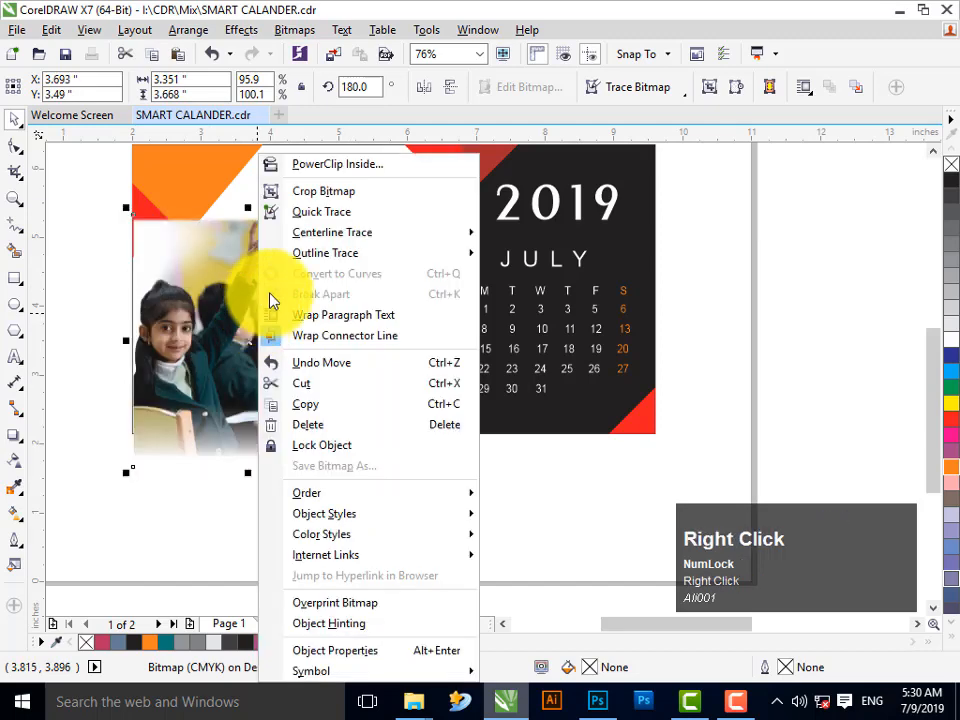
pyautogui.click(319, 176)
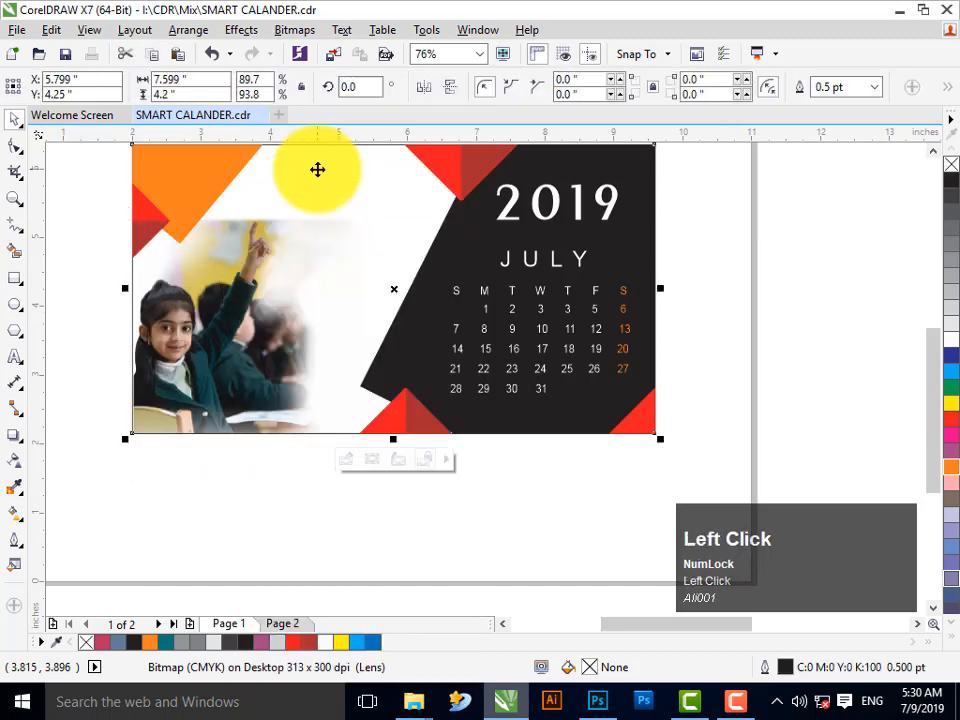
# Move the two school logos above the calendar and the red THE SMART SCHOOL title over its upper-left area.
pyautogui.click(455, 517)
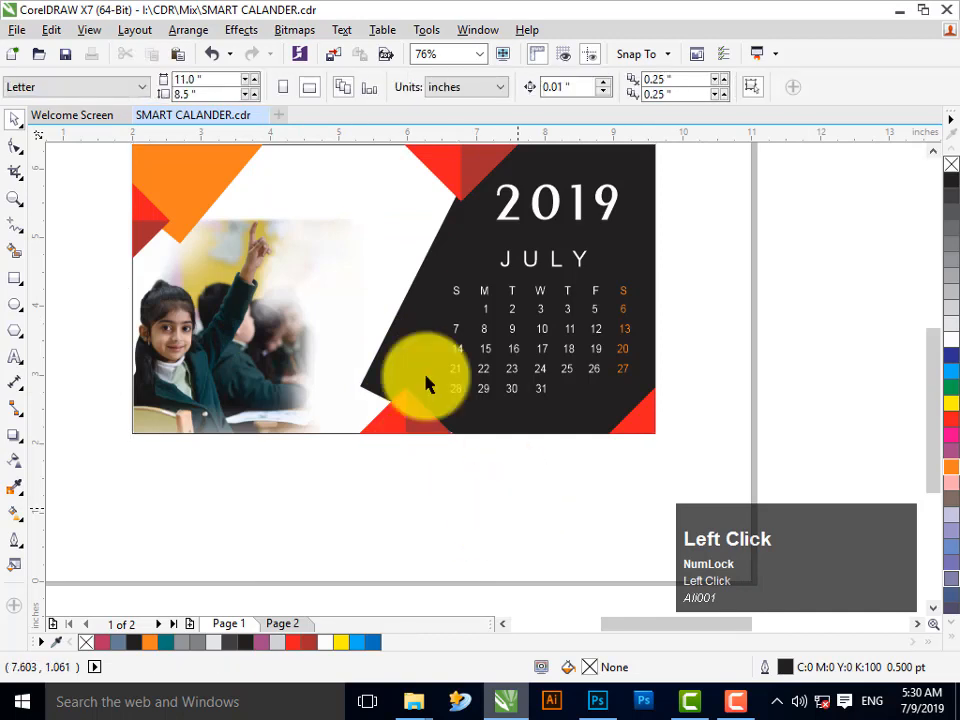
pyautogui.click(14, 199)
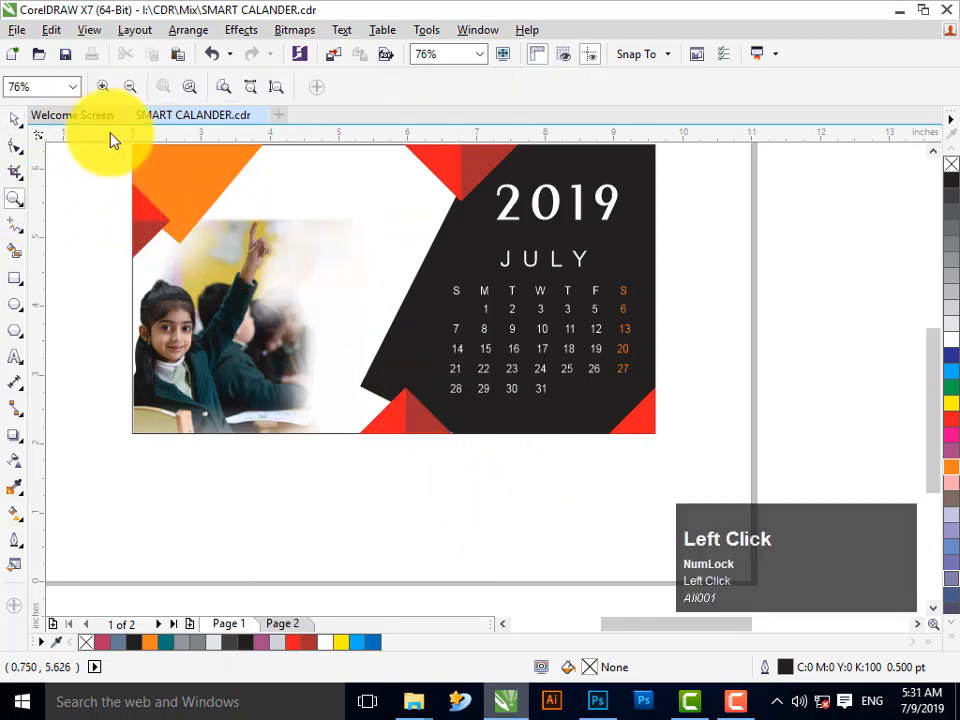
pyautogui.click(127, 94)
pyautogui.click(127, 94)
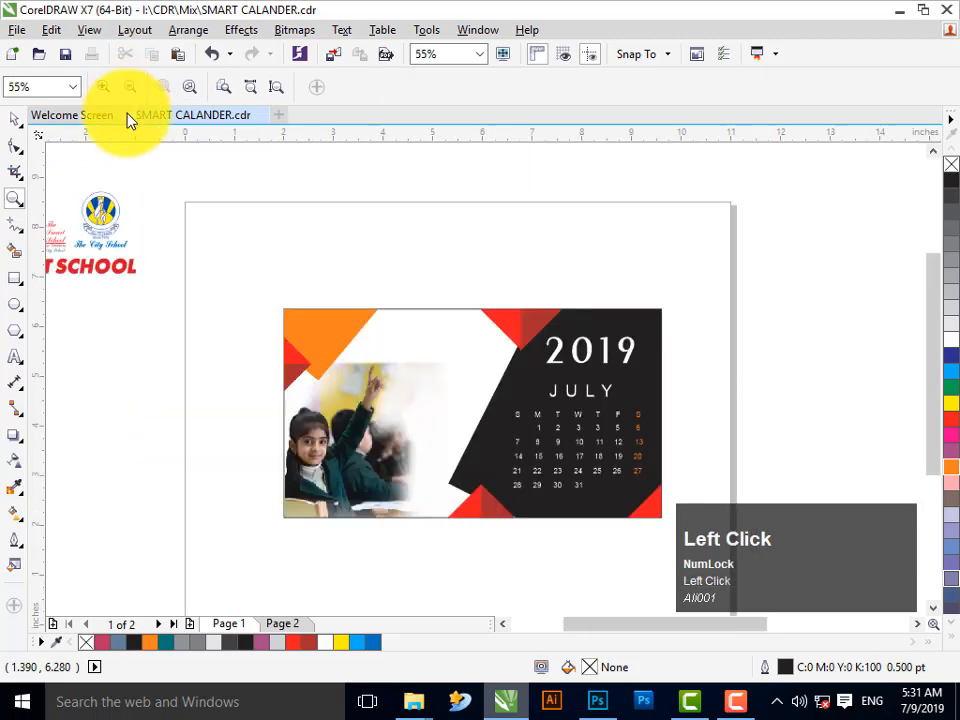
pyautogui.click(15, 121)
pyautogui.moveTo(195, 171); pyautogui.dragTo(4, 334)
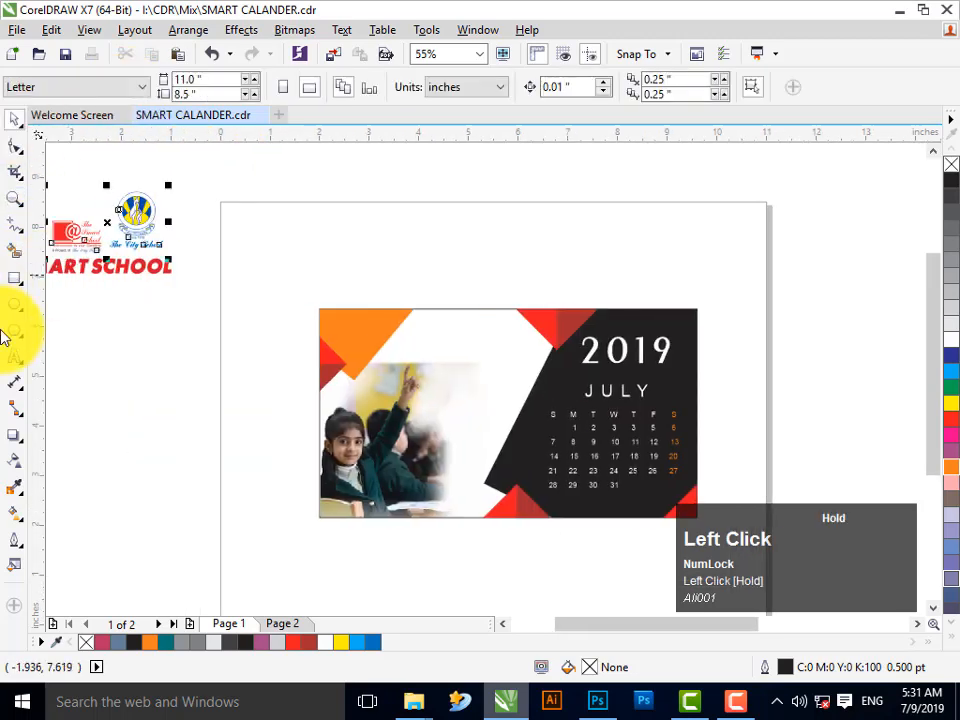
pyautogui.moveTo(87, 236); pyautogui.dragTo(368, 286)
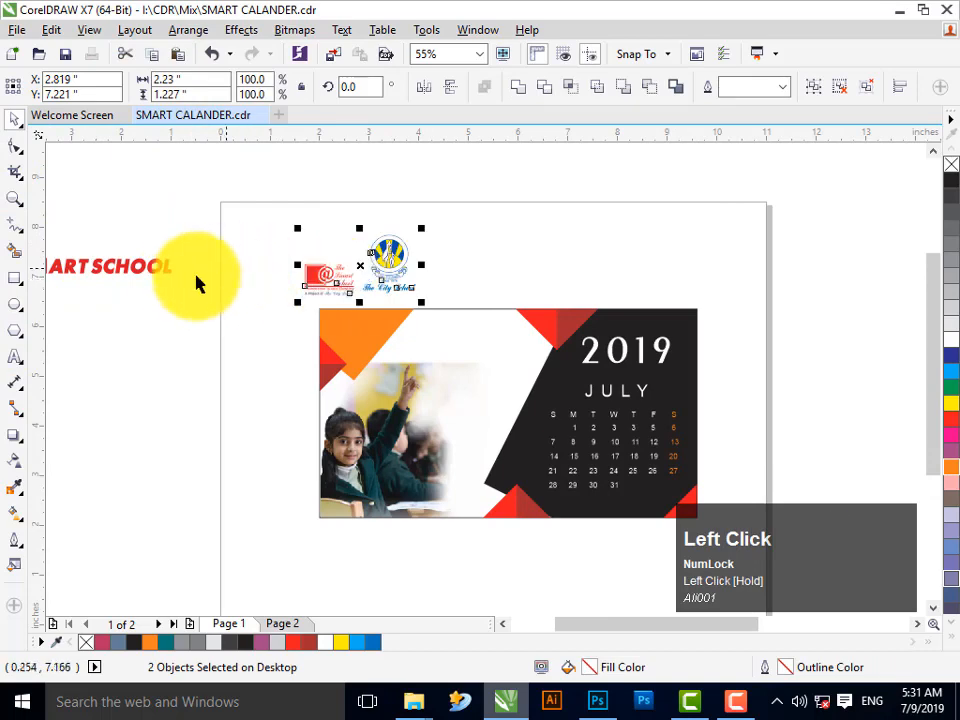
pyautogui.moveTo(172, 268); pyautogui.dragTo(506, 339)
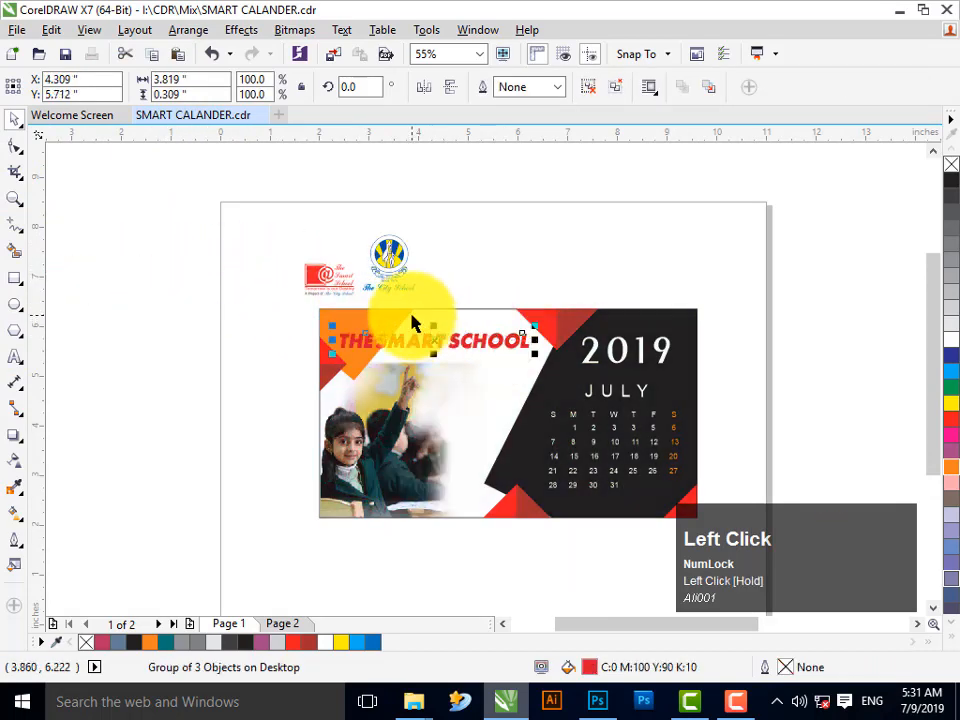
# Move the THE SMART SCHOOL title off the calendar into the blank area above it.
pyautogui.click(15, 200)
pyautogui.moveTo(268, 255); pyautogui.dragTo(784, 486)
pyautogui.moveTo(98, 158); pyautogui.dragTo(868, 574)
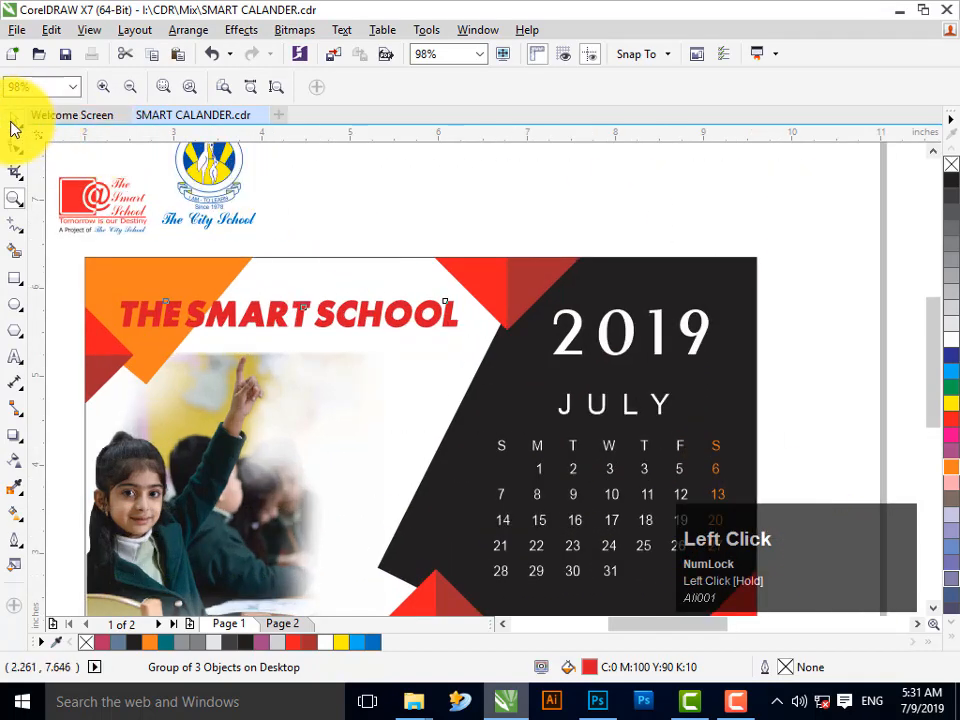
pyautogui.press('F3')
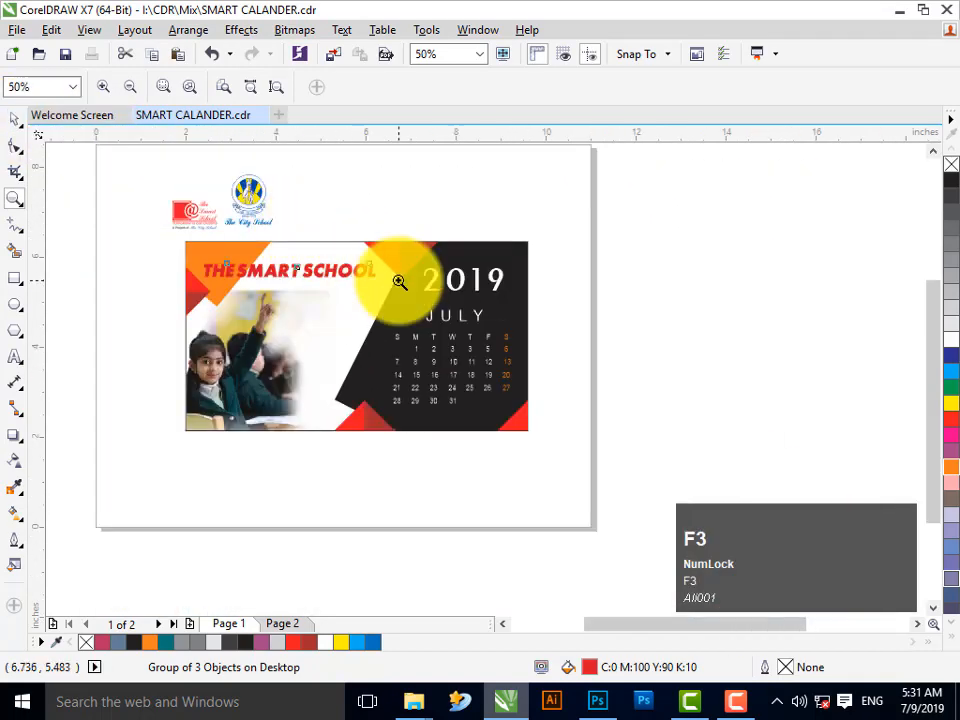
pyautogui.moveTo(80, 172); pyautogui.dragTo(808, 550)
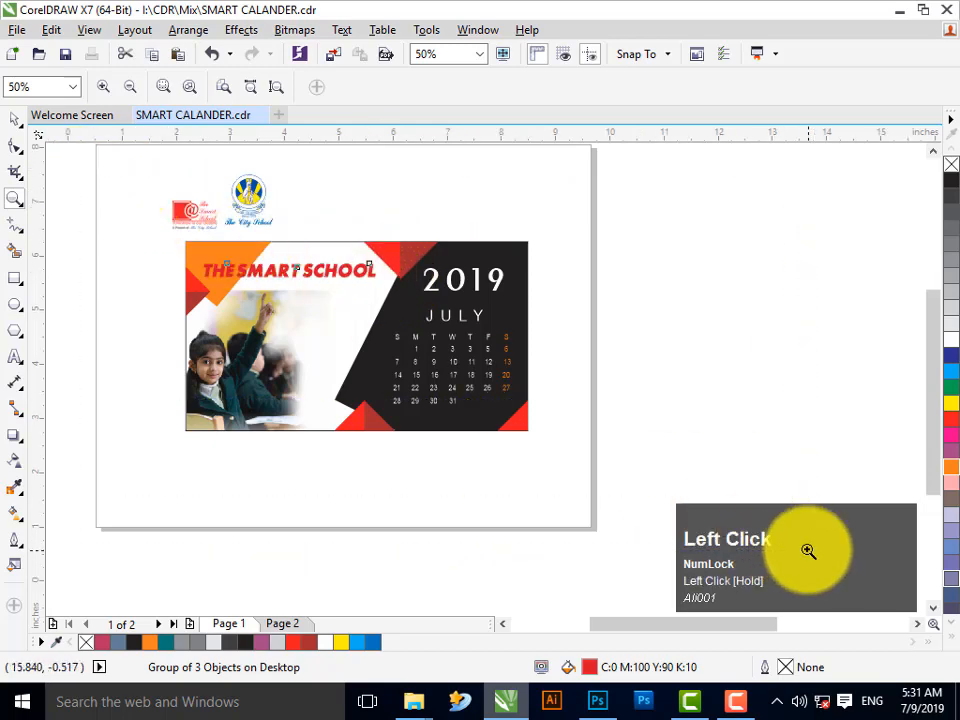
pyautogui.moveTo(148, 177); pyautogui.dragTo(898, 570)
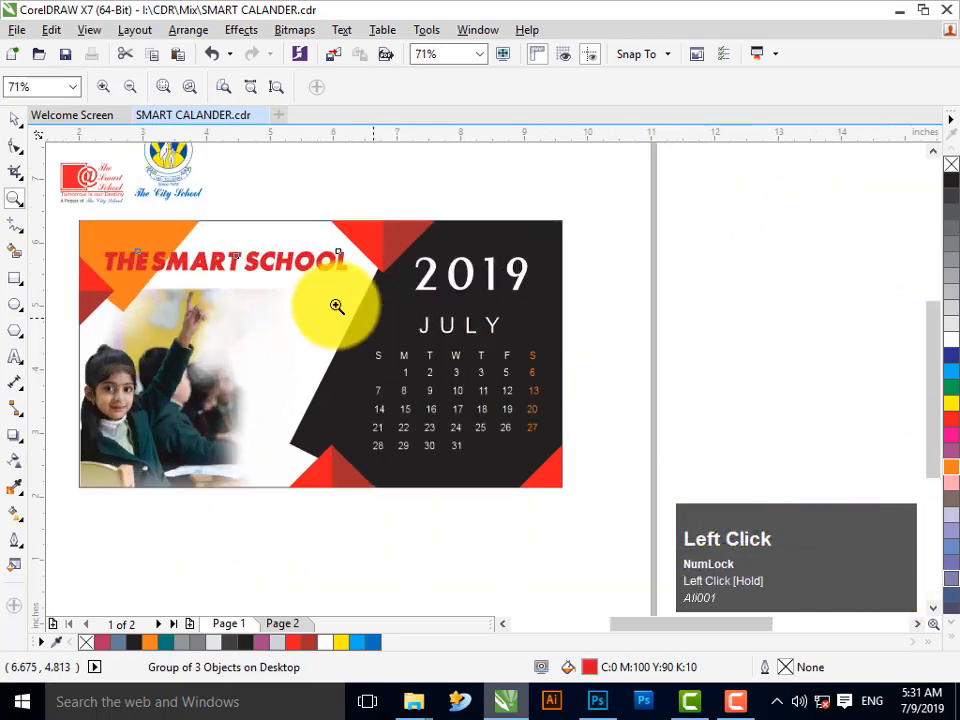
pyautogui.click(14, 120)
pyautogui.click(242, 197)
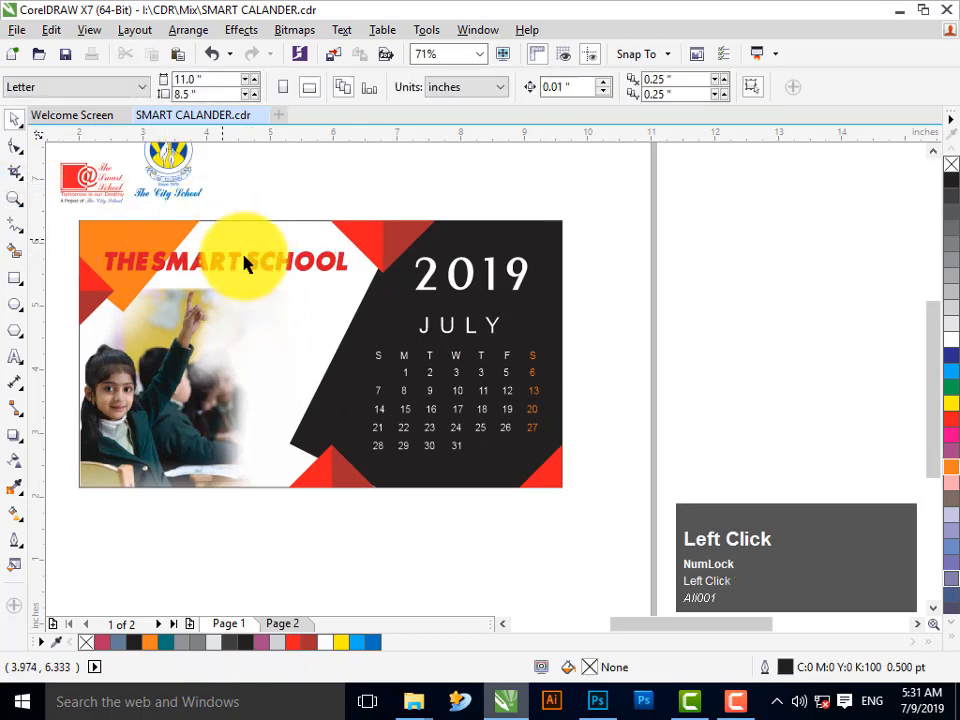
pyautogui.moveTo(244, 262); pyautogui.dragTo(386, 196)
pyautogui.hotkey('ctrl', 'z')
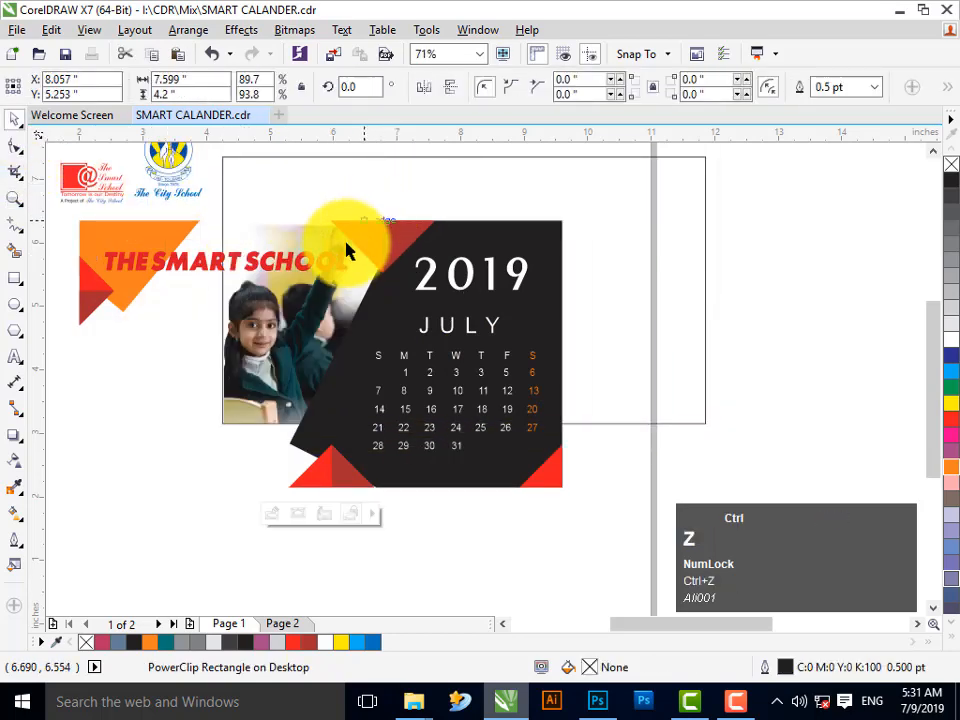
pyautogui.click(326, 266)
pyautogui.moveTo(321, 270); pyautogui.dragTo(439, 180)
# Place the two school logos in the white area between the orange corner and the upper red triangle.
pyautogui.moveTo(184, 176); pyautogui.dragTo(360, 290)
pyautogui.moveTo(112, 190); pyautogui.dragTo(797, 460)
pyautogui.press('F2')
pyautogui.press('F2')
pyautogui.moveTo(121, 209); pyautogui.dragTo(843, 556)
pyautogui.press('Escape')
# Scale The City School logo down proportionally to about 0.69 by 0.75 inches.
pyautogui.click(144, 268)
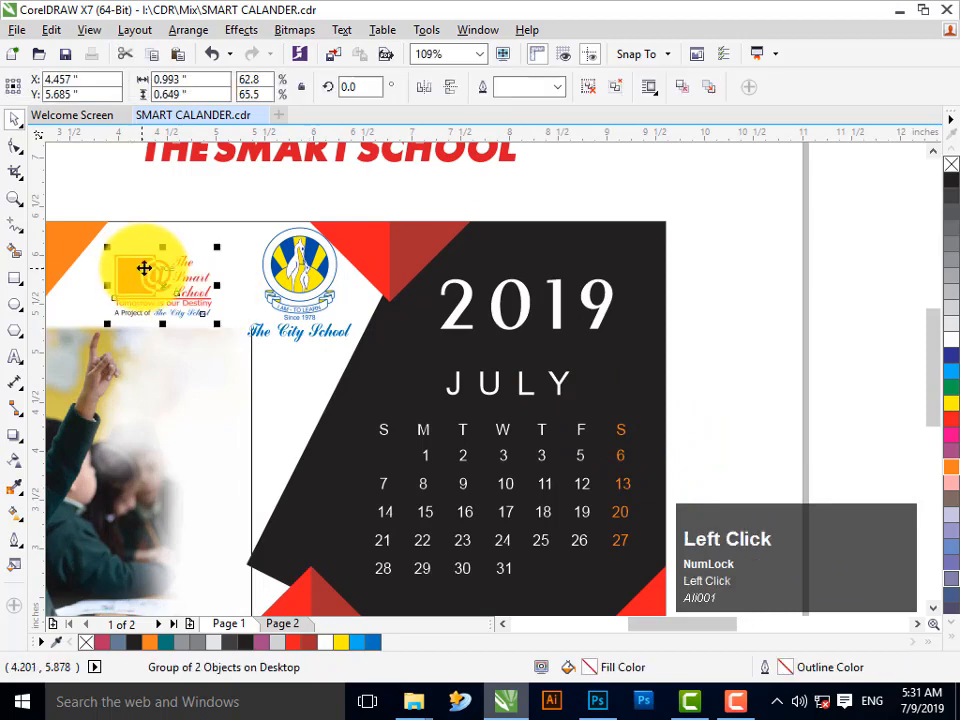
pyautogui.scroll(1, 144, 268)
pyautogui.click(275, 257)
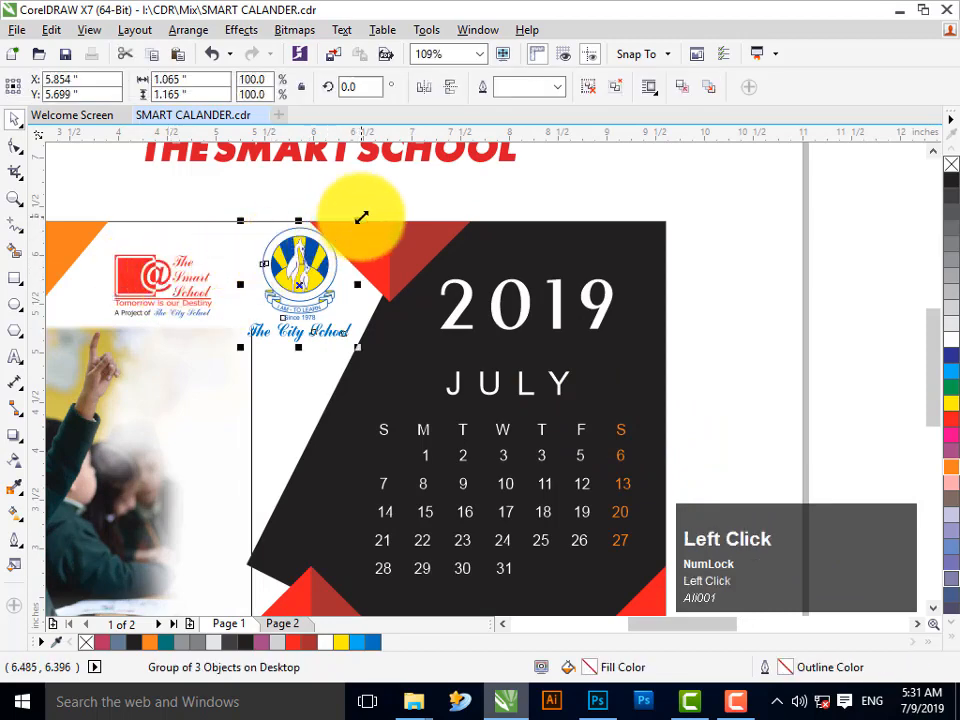
pyautogui.moveTo(361, 217); pyautogui.dragTo(325, 257)
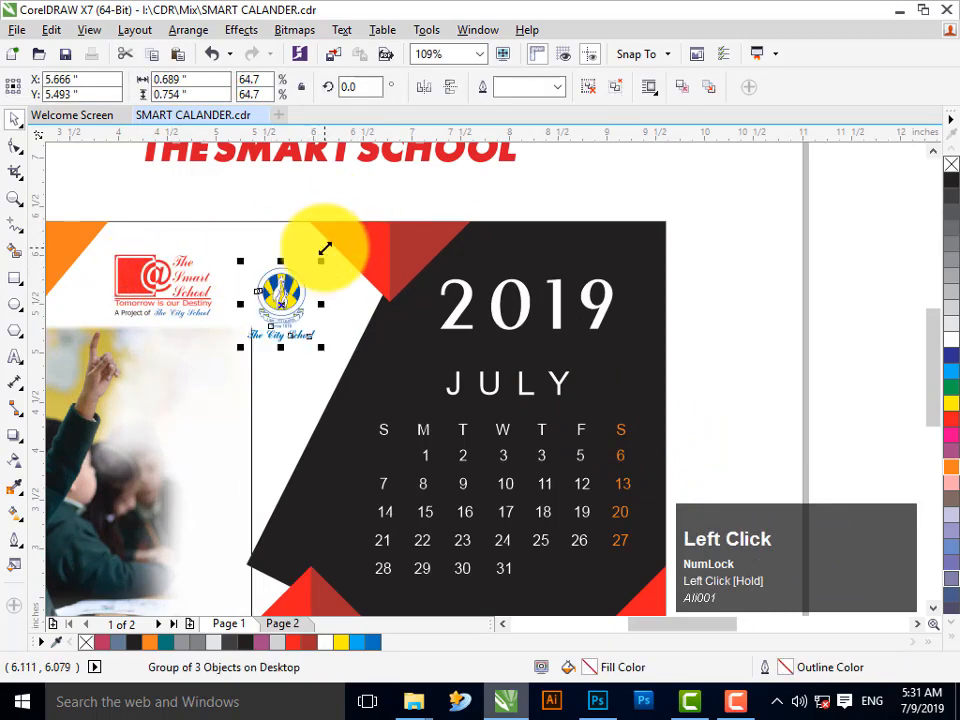
# Align The City School logo level with The Smart School logo, bring it slightly closer, and raise both logos a little.
pyautogui.keyDown('shift'); pyautogui.click(190, 283); pyautogui.keyUp('shift')
pyautogui.hotkey('shift', 'e')
pyautogui.press('Escape')
pyautogui.moveTo(279, 287); pyautogui.dragTo(270, 286)
pyautogui.moveTo(338, 232); pyautogui.dragTo(76, 349)
pyautogui.press('e')
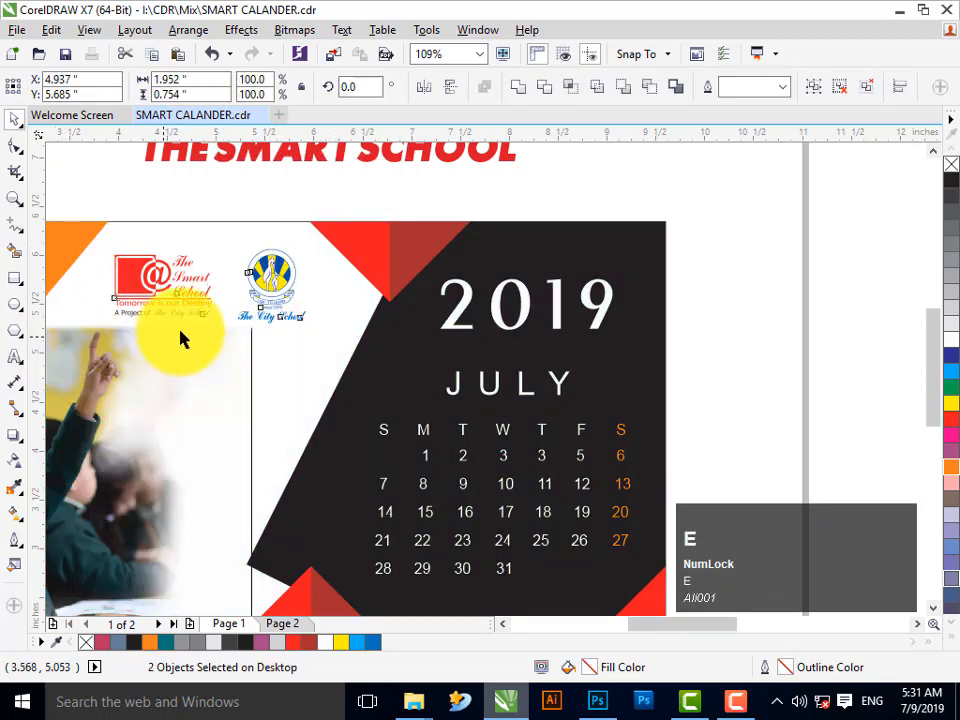
pyautogui.moveTo(261, 283); pyautogui.dragTo(259, 270)
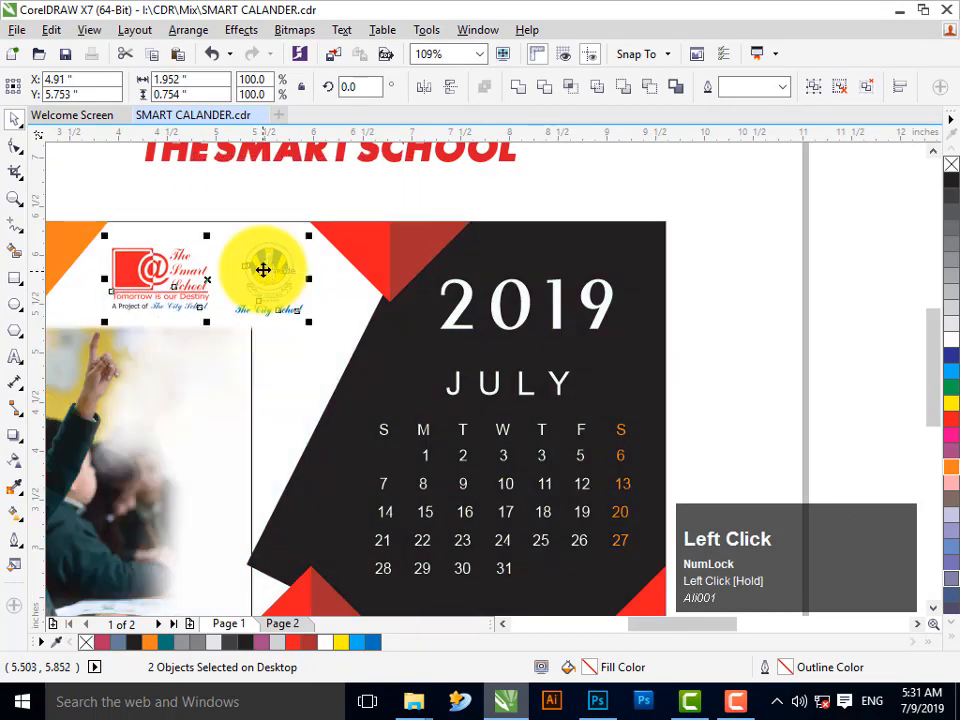
# Move the THE SMART SCHOOL title below the logos and ungroup it into separate words.
pyautogui.click(388, 154)
pyautogui.moveTo(388, 154); pyautogui.dragTo(375, 361)
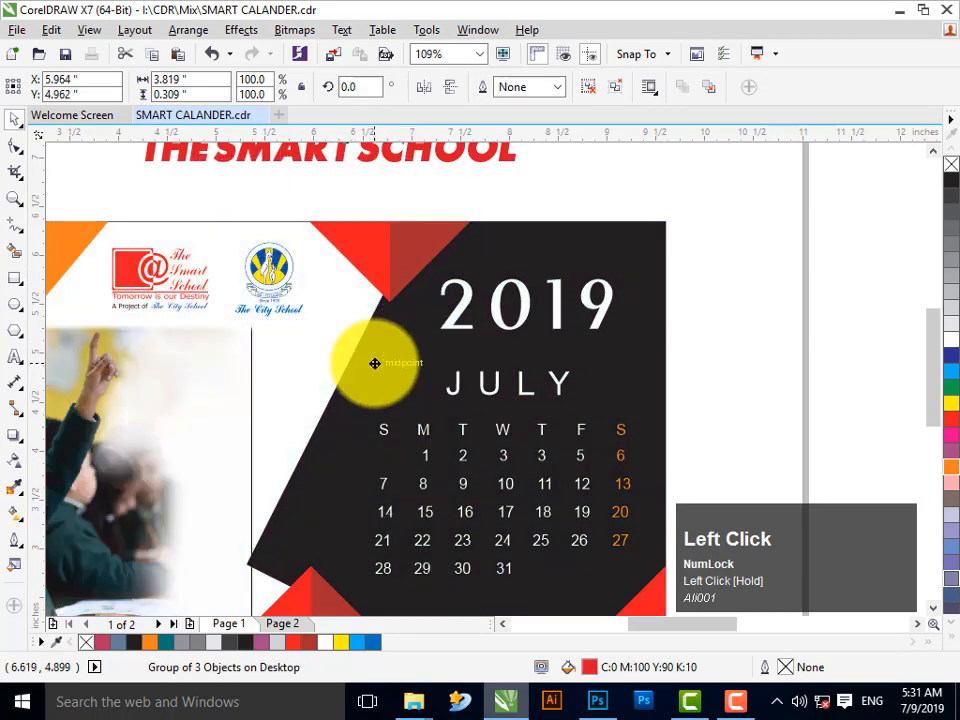
pyautogui.hotkey('ctrl', 'u')
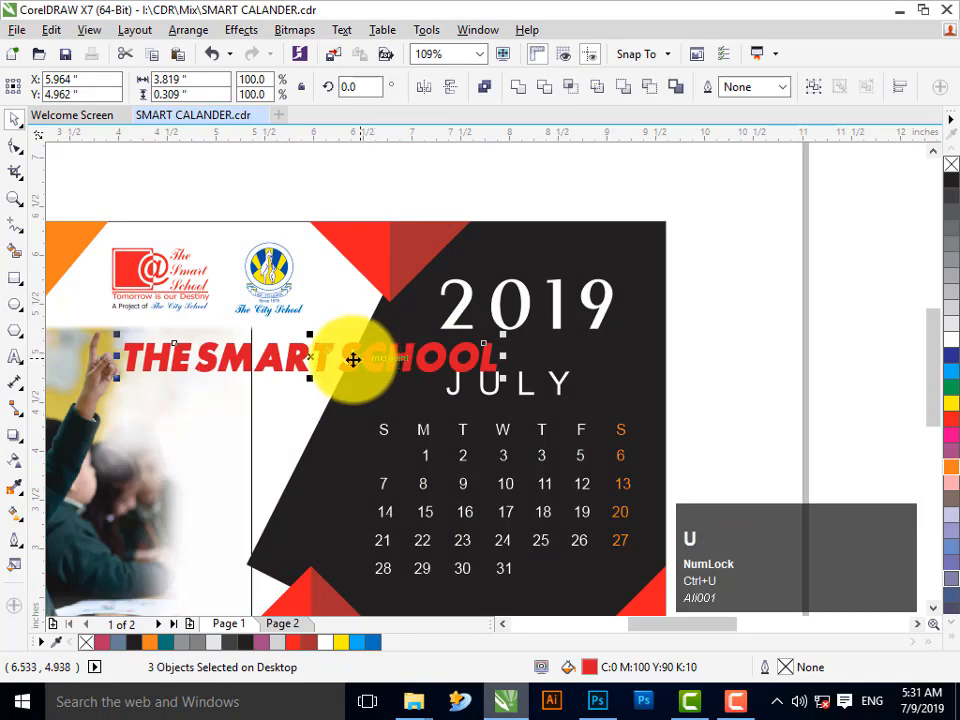
pyautogui.press('Escape')
# Stack THE, SMART and SCHOOL on three evenly spaced lines and align their left edges.
pyautogui.moveTo(300, 364); pyautogui.dragTo(260, 400)
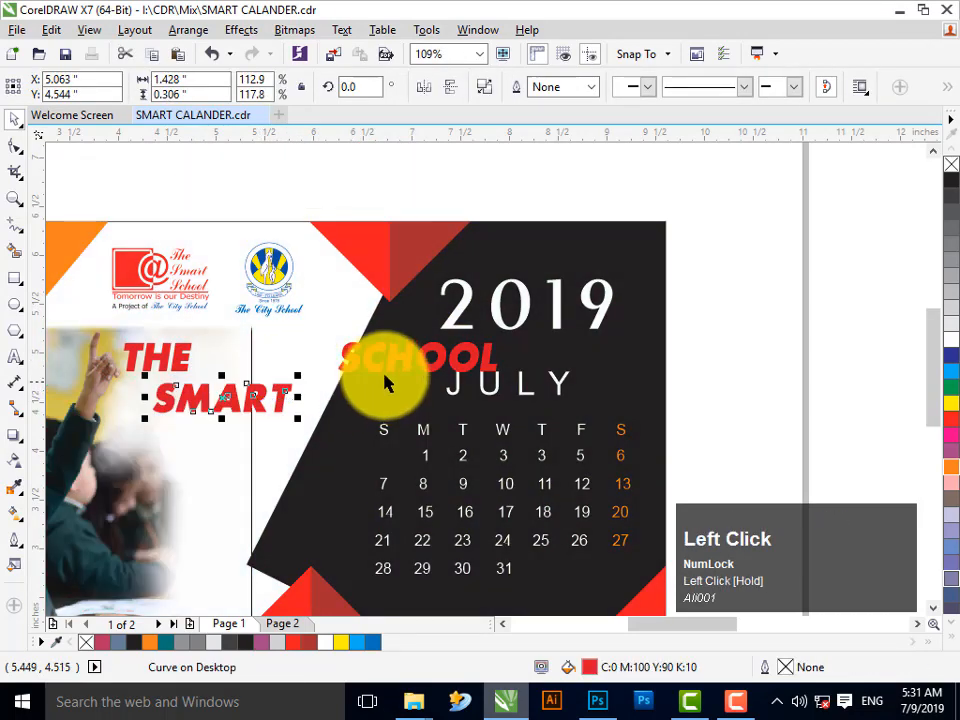
pyautogui.click(364, 369)
pyautogui.hotkey('ctrl', 'r')
pyautogui.hotkey('ctrl', 'r')
pyautogui.keyDown('shift'); pyautogui.click(290, 392); pyautogui.keyUp('shift')
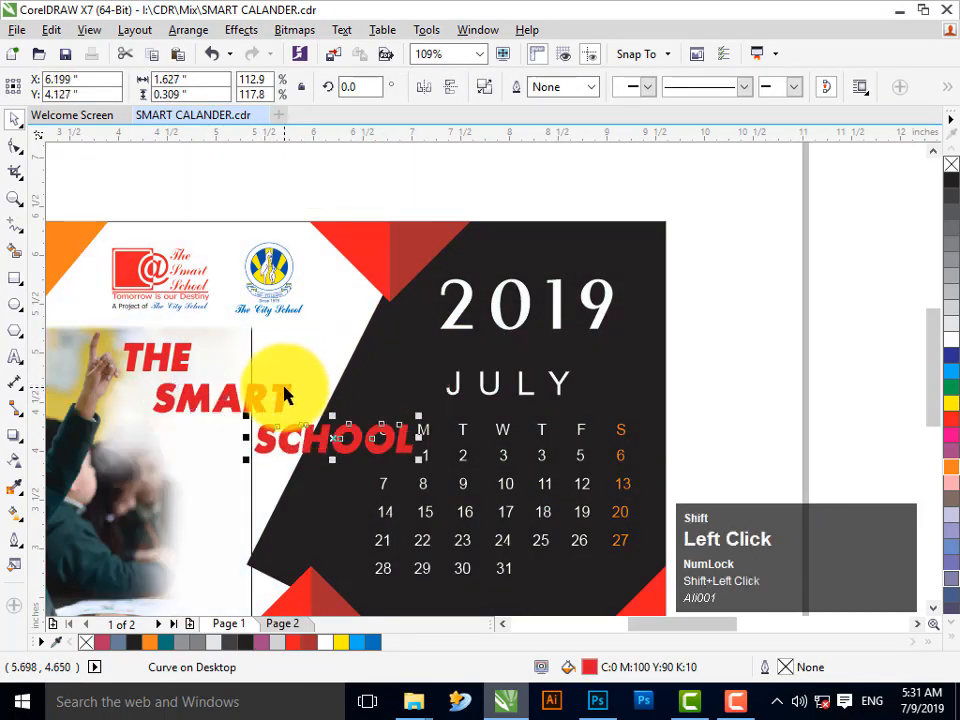
pyautogui.press('l')
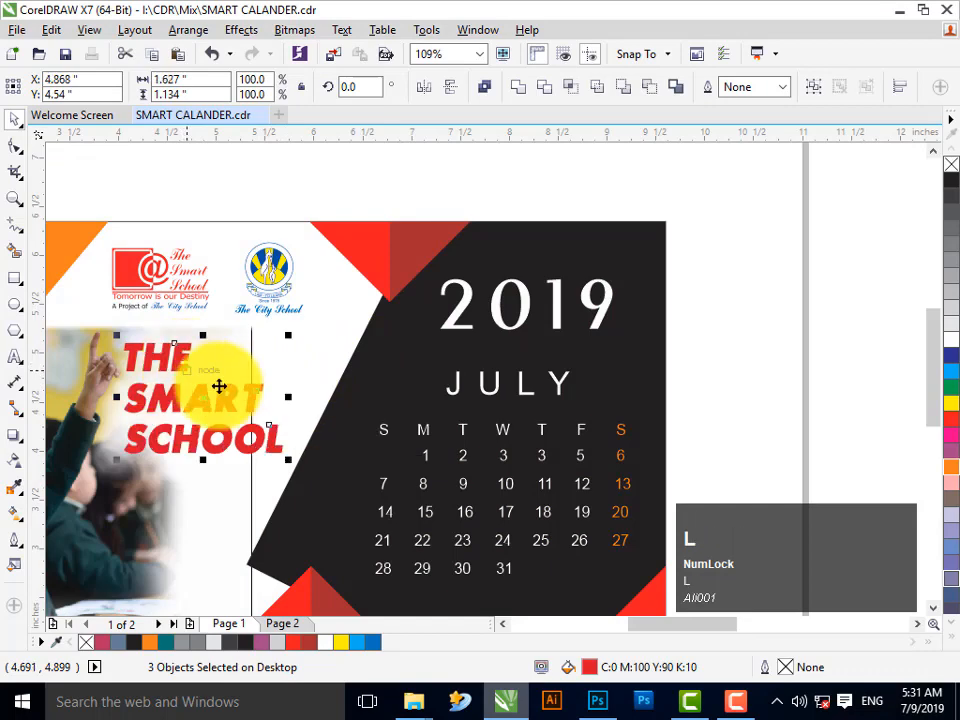
# Move the stacked title slightly up, closer to the two logos.
pyautogui.moveTo(252, 397); pyautogui.dragTo(108, 347)
pyautogui.press('F2')
pyautogui.moveTo(112, 248); pyautogui.dragTo(927, 620)
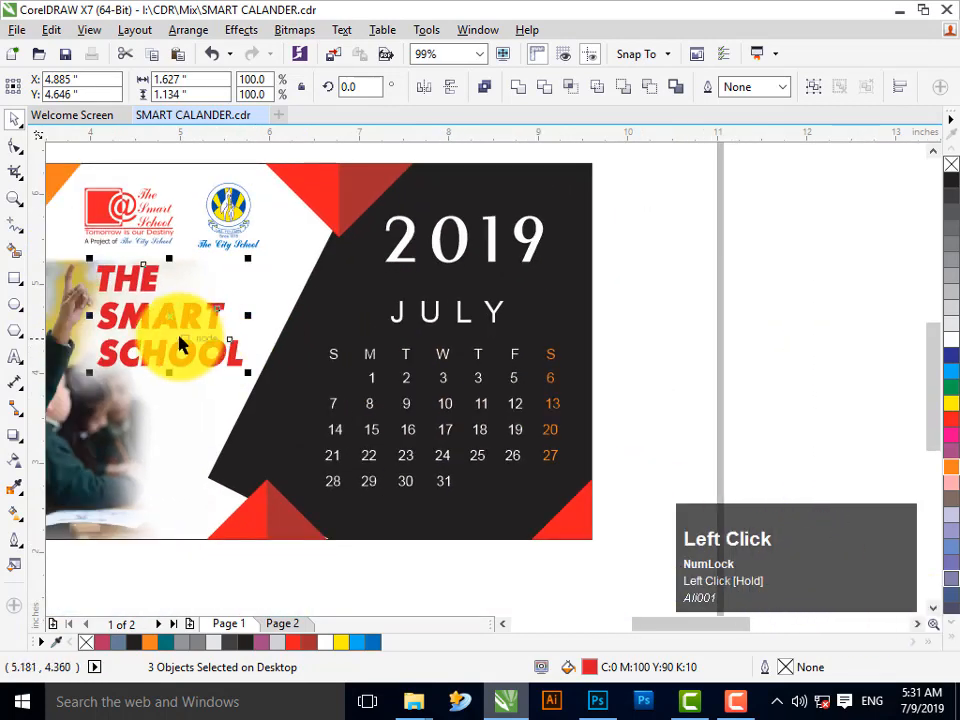
pyautogui.press('Escape')
pyautogui.press('F2')
pyautogui.moveTo(69, 237); pyautogui.dragTo(684, 508)
pyautogui.press('Escape')
# Offset THE slightly to the right above SMART, undoing the last repositioning of the word.
pyautogui.moveTo(133, 255); pyautogui.dragTo(175, 264)
pyautogui.keyDown('shift'); pyautogui.click(199, 308); pyautogui.keyUp('shift')
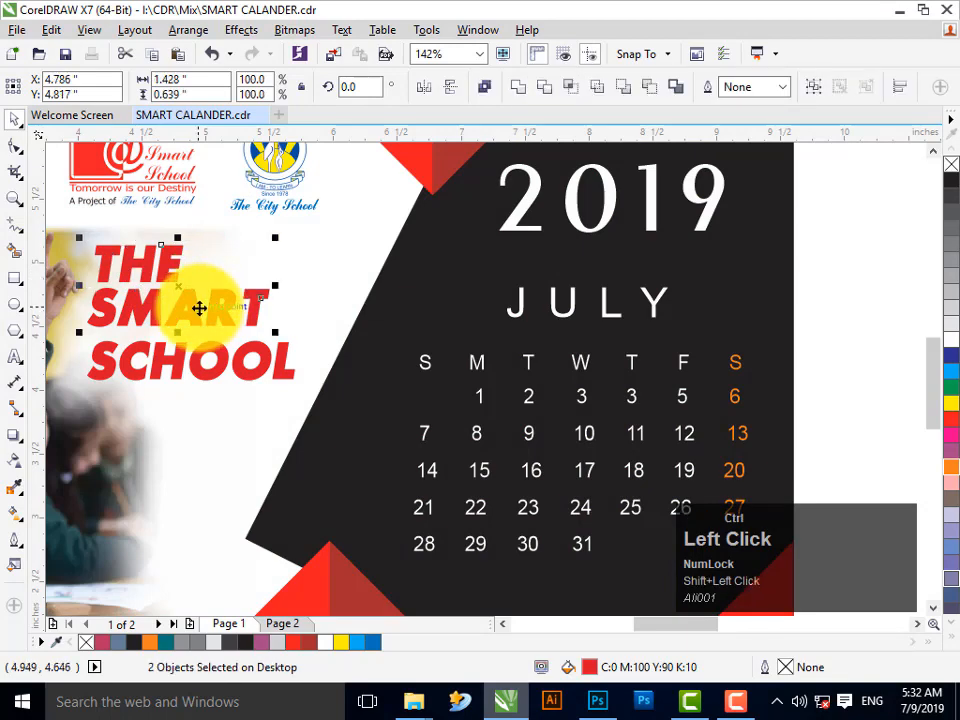
pyautogui.hotkey('ctrl', 'r')
pyautogui.hotkey('ctrl', 'z')
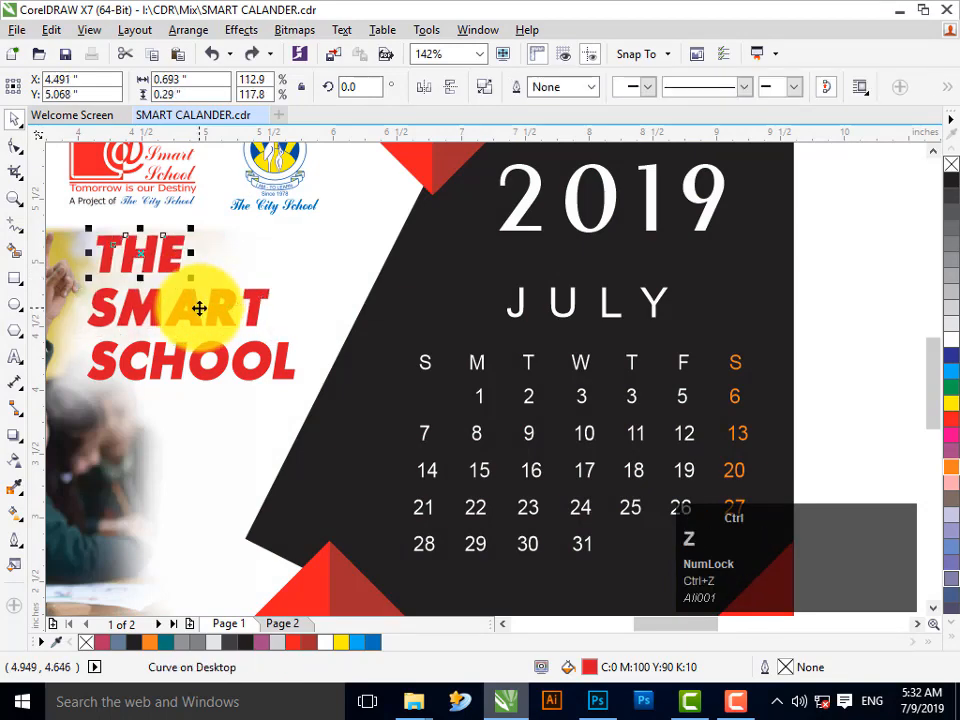
# Recolour the three title words red (C0 M100 Y100 K0) and move them slightly down.
pyautogui.press('Escape')
pyautogui.moveTo(72, 219); pyautogui.dragTo(331, 404)
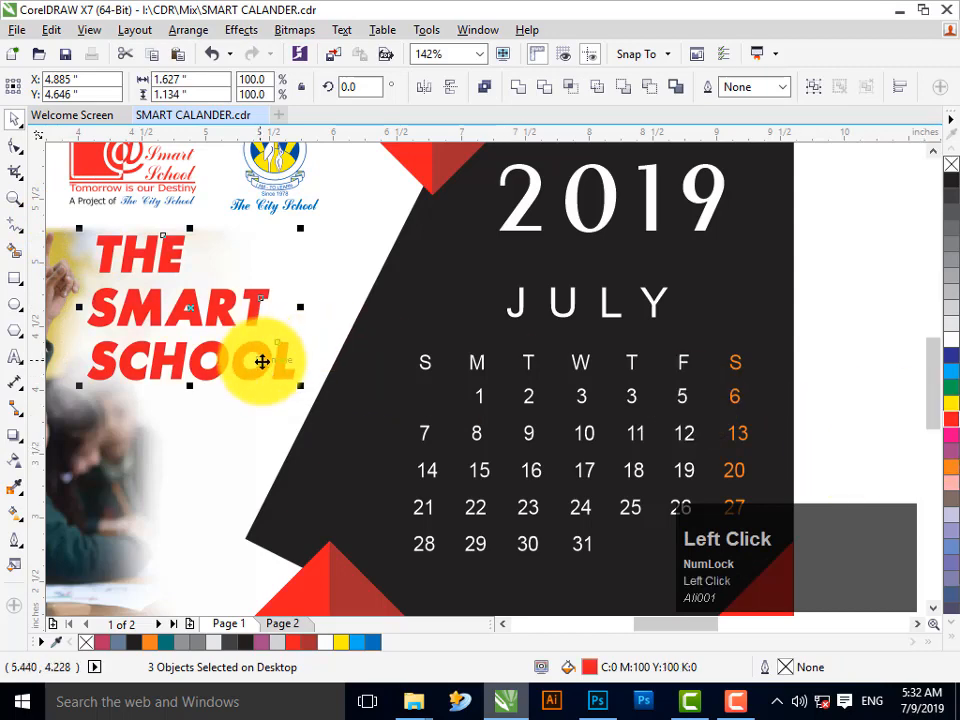
pyautogui.moveTo(268, 363); pyautogui.dragTo(263, 374)
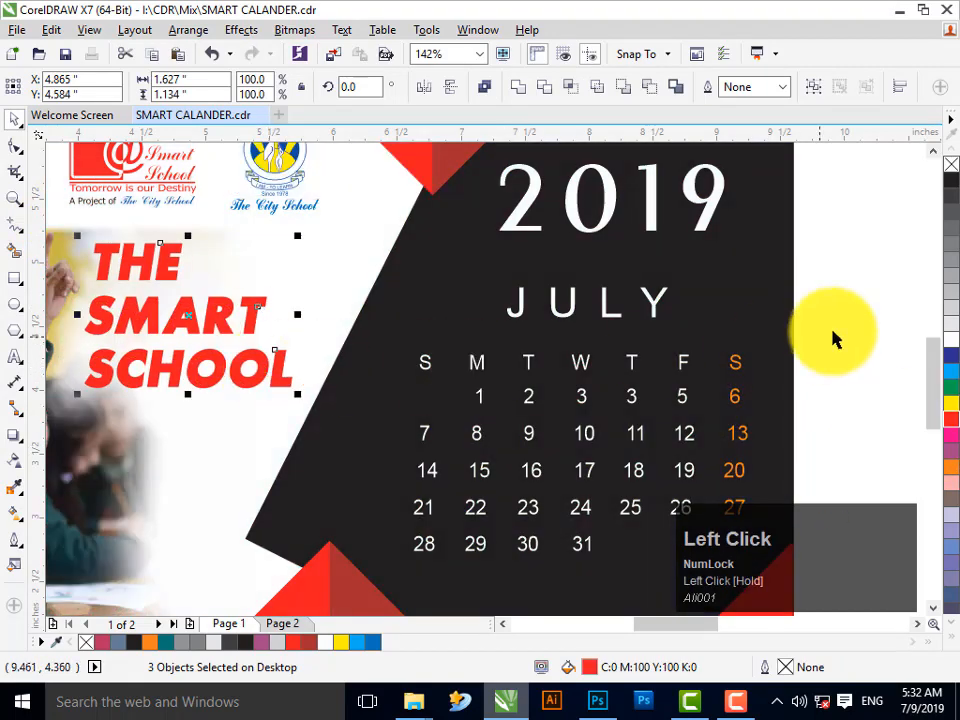
pyautogui.click(855, 318)
# Examine the calendar's overall layout and the area around the student photo's lower edge.
pyautogui.press('F4')
pyautogui.moveTo(465, 279); pyautogui.dragTo(241, 502)
pyautogui.press('F2')
pyautogui.moveTo(184, 311); pyautogui.dragTo(804, 610)
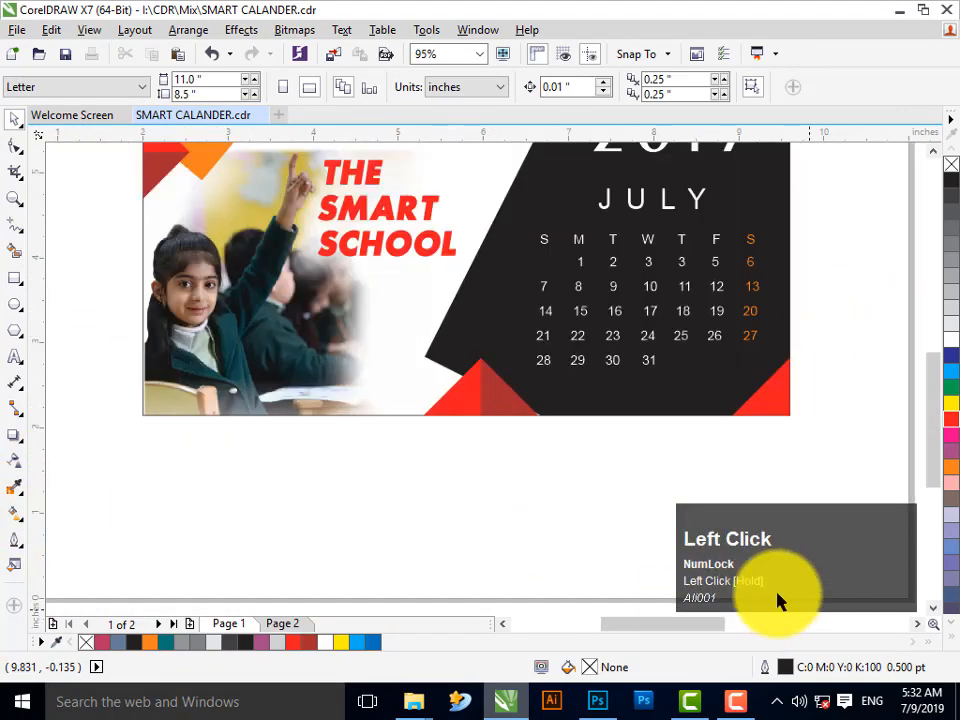
pyautogui.press('F2')
pyautogui.moveTo(48, 219); pyautogui.dragTo(906, 510)
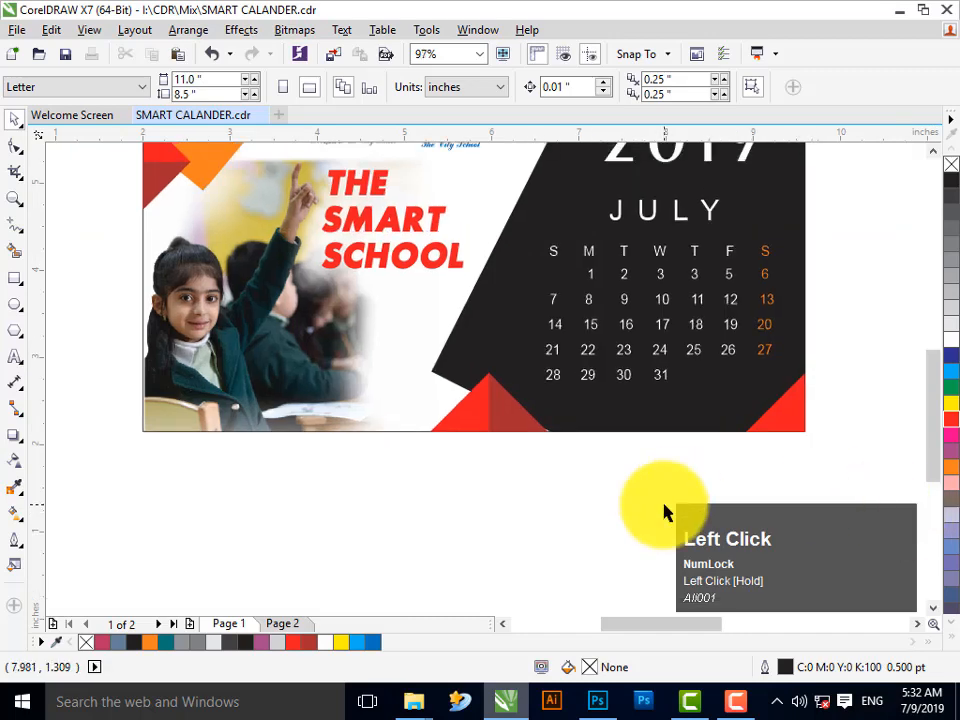
pyautogui.press('F2')
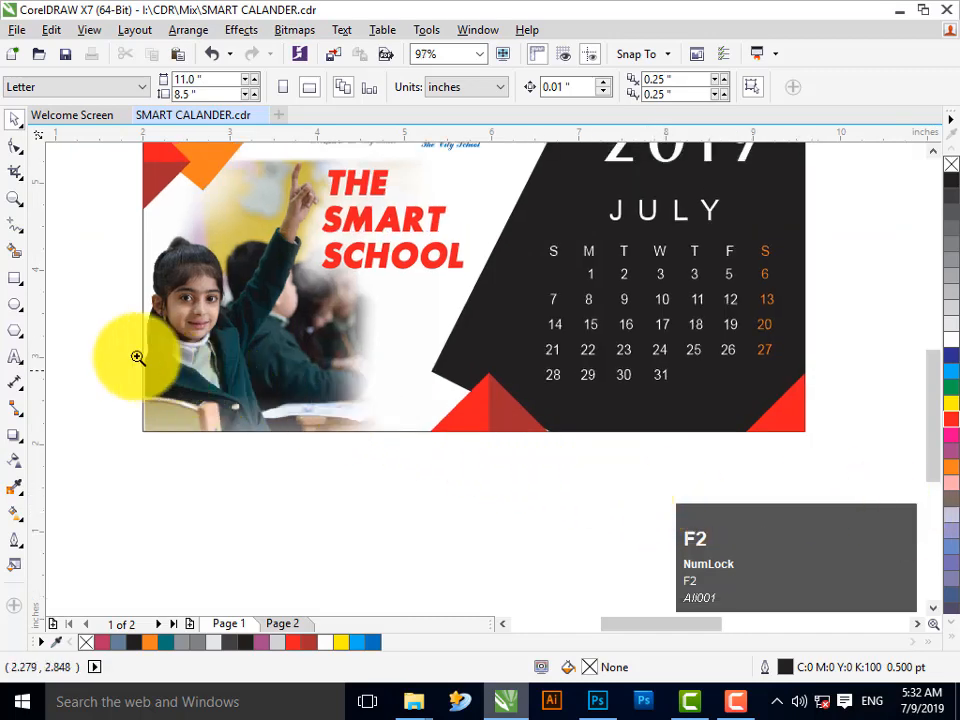
pyautogui.moveTo(80, 336); pyautogui.dragTo(613, 508)
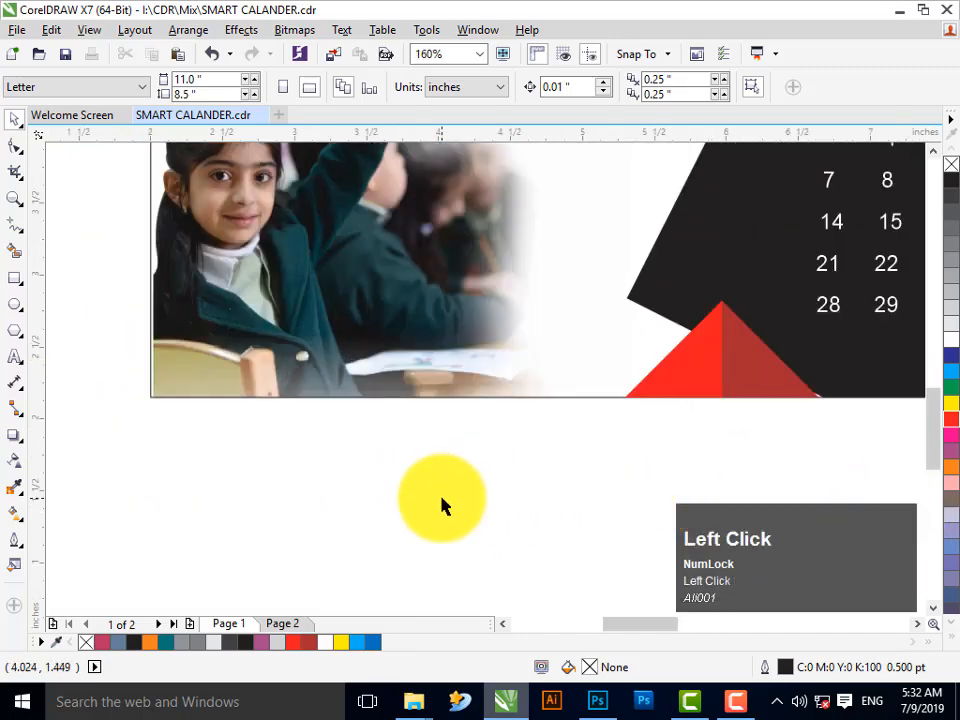
# Add the artistic text www in Arial below the student photo and set its size to 15 pt.
pyautogui.click(18, 358)
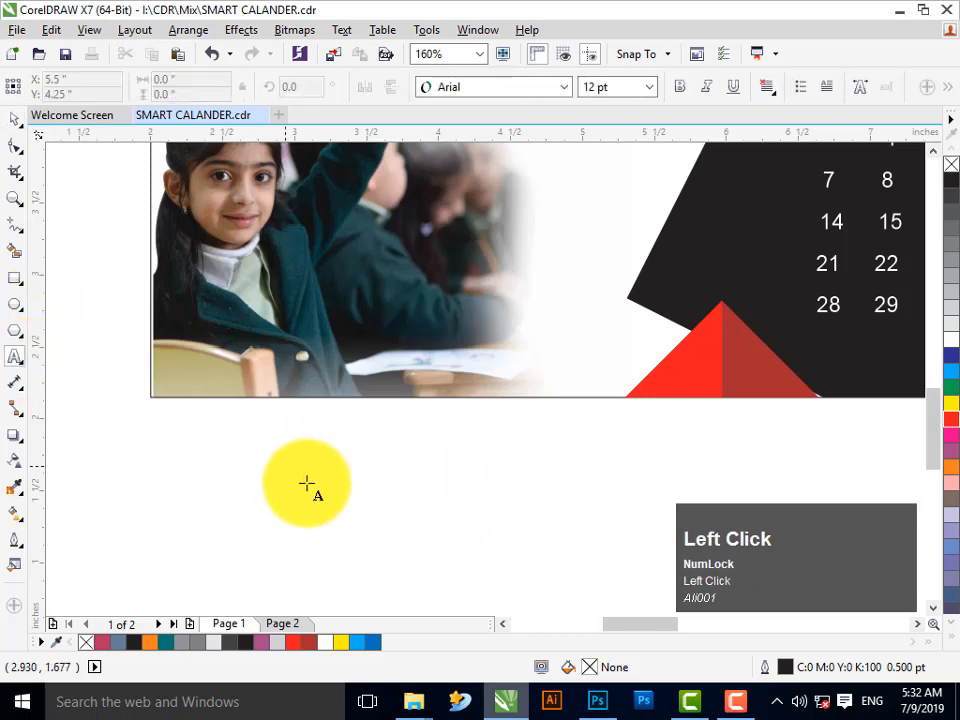
pyautogui.click(307, 484)
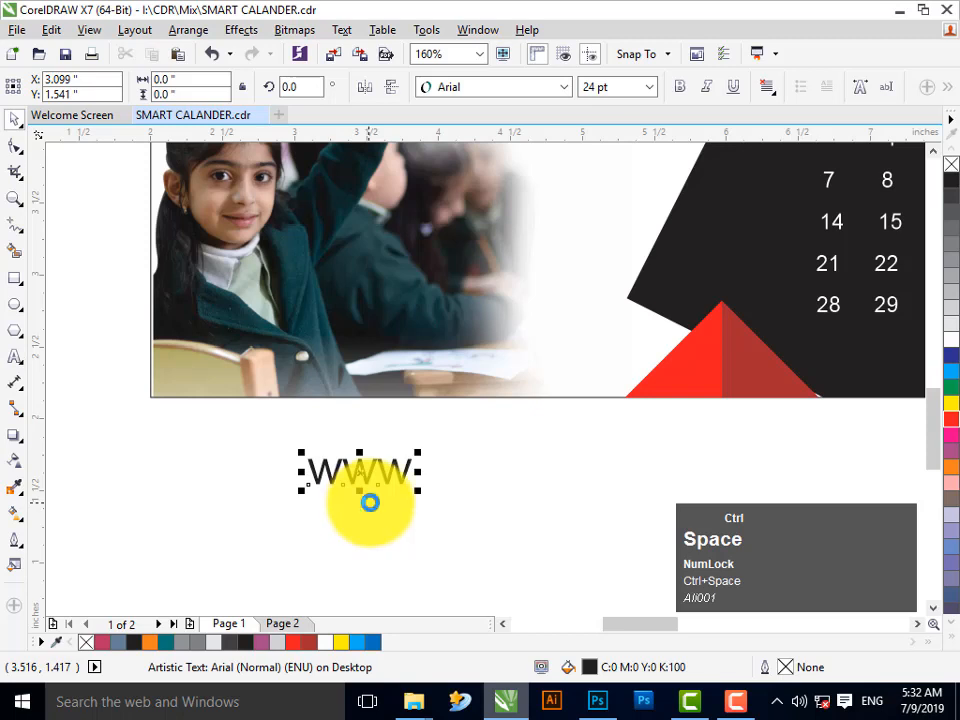
pyautogui.press('ctrl+KP_2')
pyautogui.press('ctrl+KP_2')
pyautogui.press('ctrl+KP_2')
pyautogui.press('ctrl+KP_2')
pyautogui.press('ctrl+KP_2')
pyautogui.press('ctrl+KP_2')
pyautogui.press('ctrl+KP_2')
pyautogui.press('ctrl+KP_2')
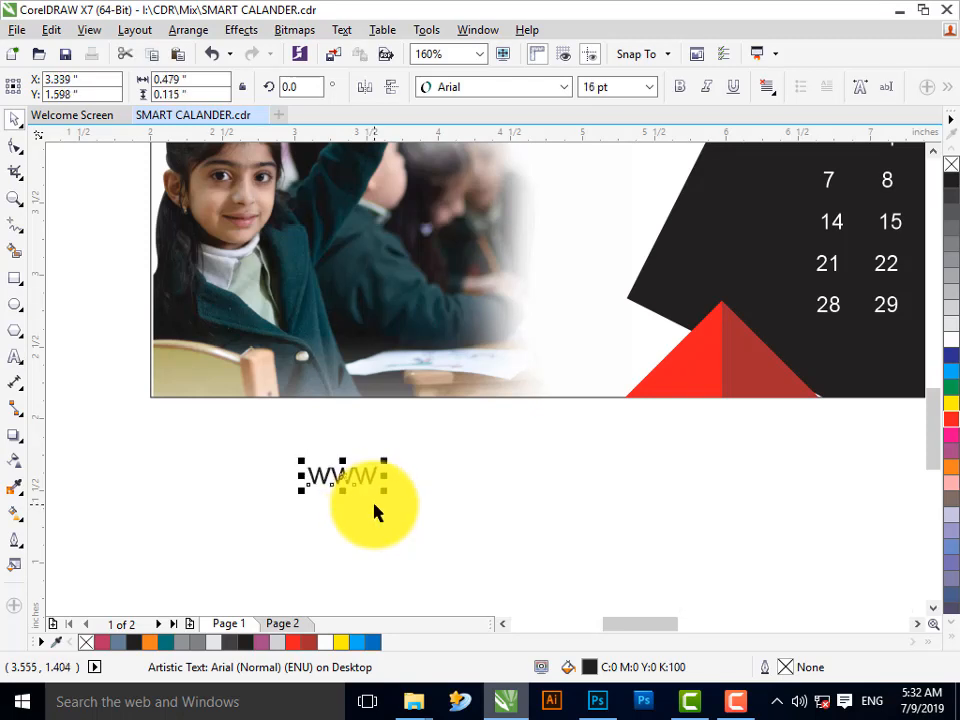
pyautogui.press('ctrl+KP_2')
pyautogui.hotkey('ctrl', 'space')
pyautogui.write('/')
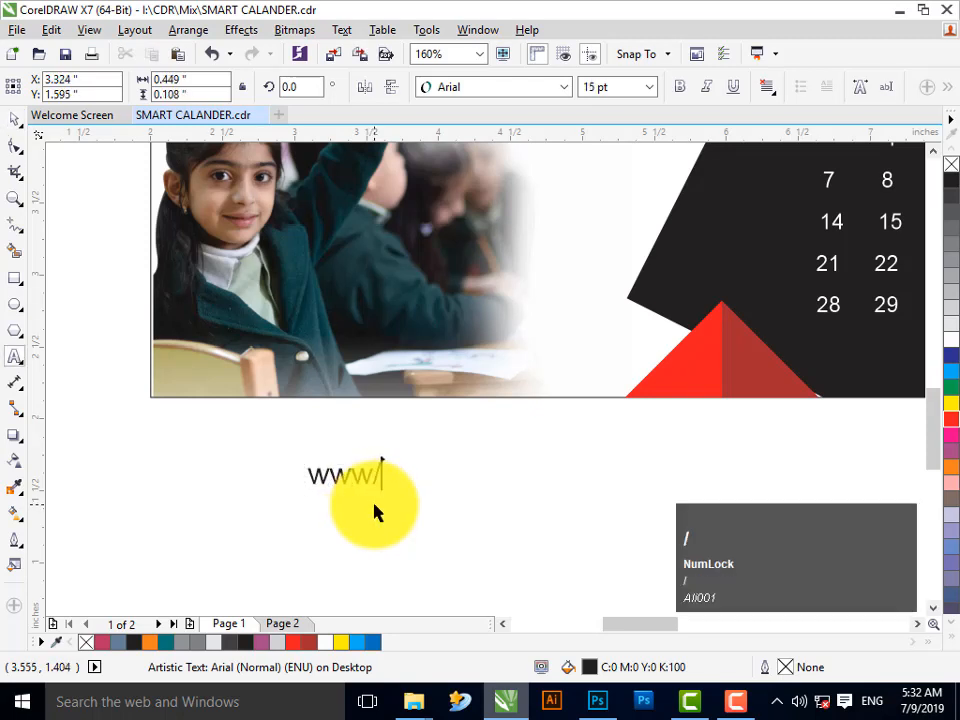
pyautogui.press('BackSpace')
pyautogui.write('/t')
pyautogui.press('BackSpace')
pyautogui.press('BackSpace')
pyautogui.write('.t')
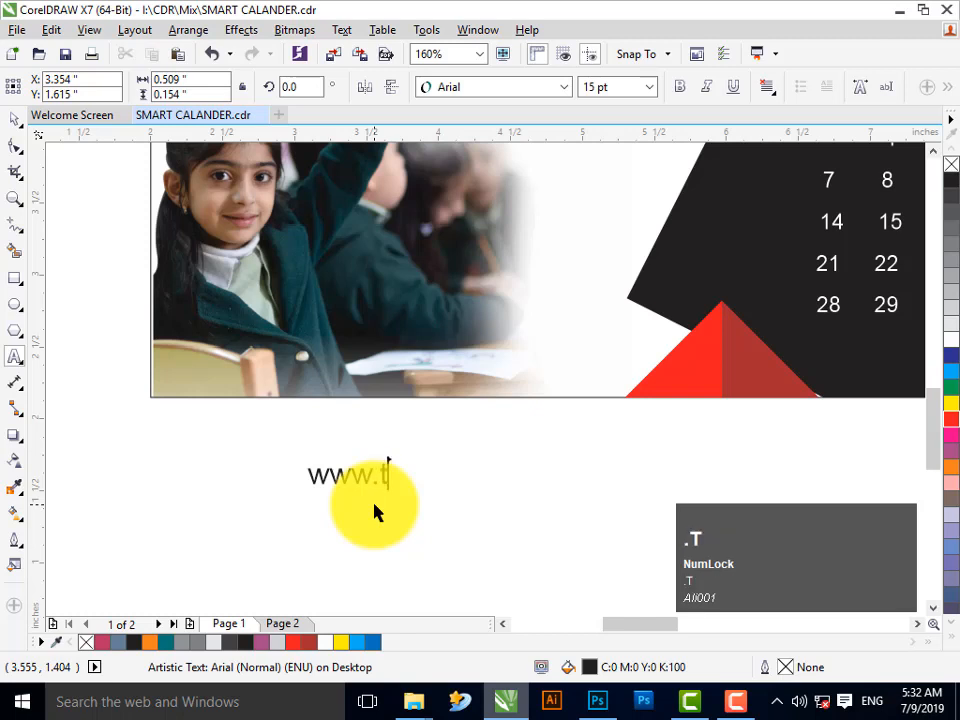
pyautogui.write('hesm')
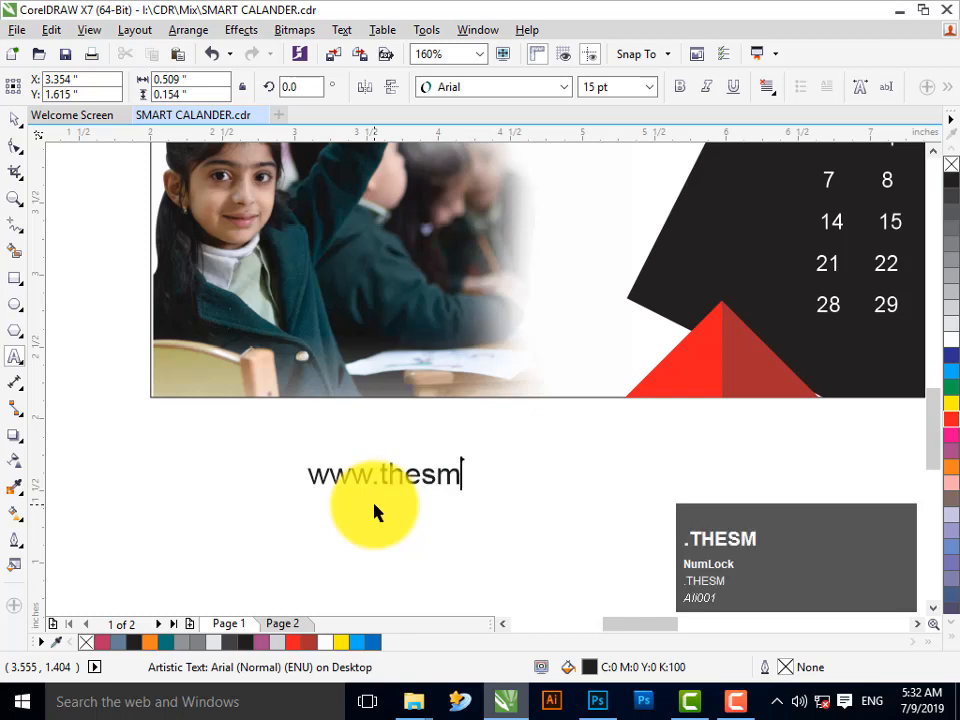
pyautogui.write('artsch')
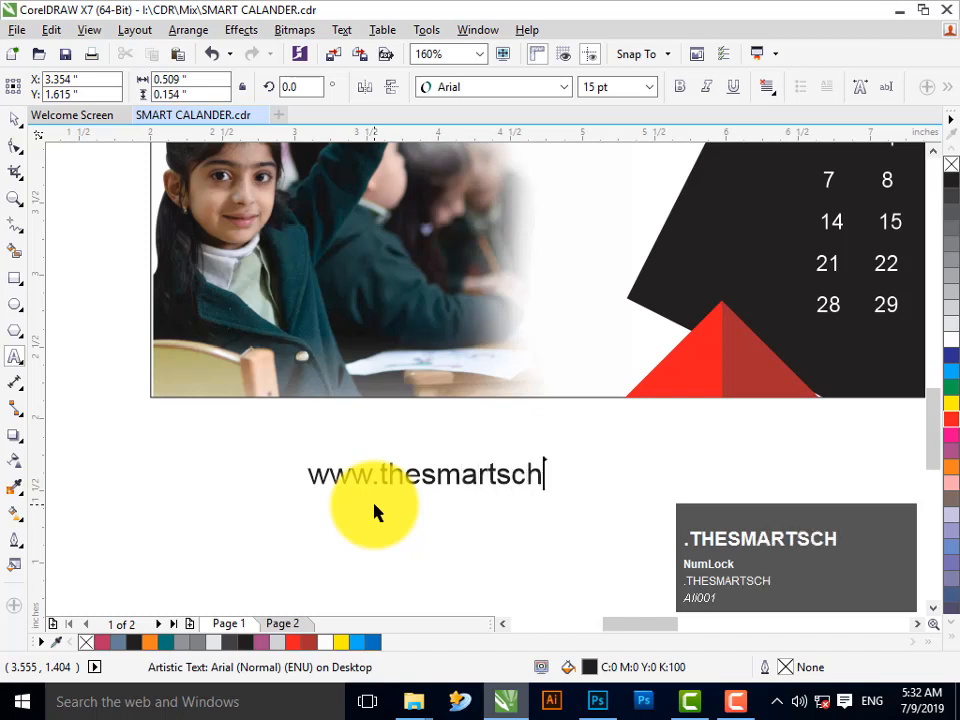
pyautogui.write('ool')
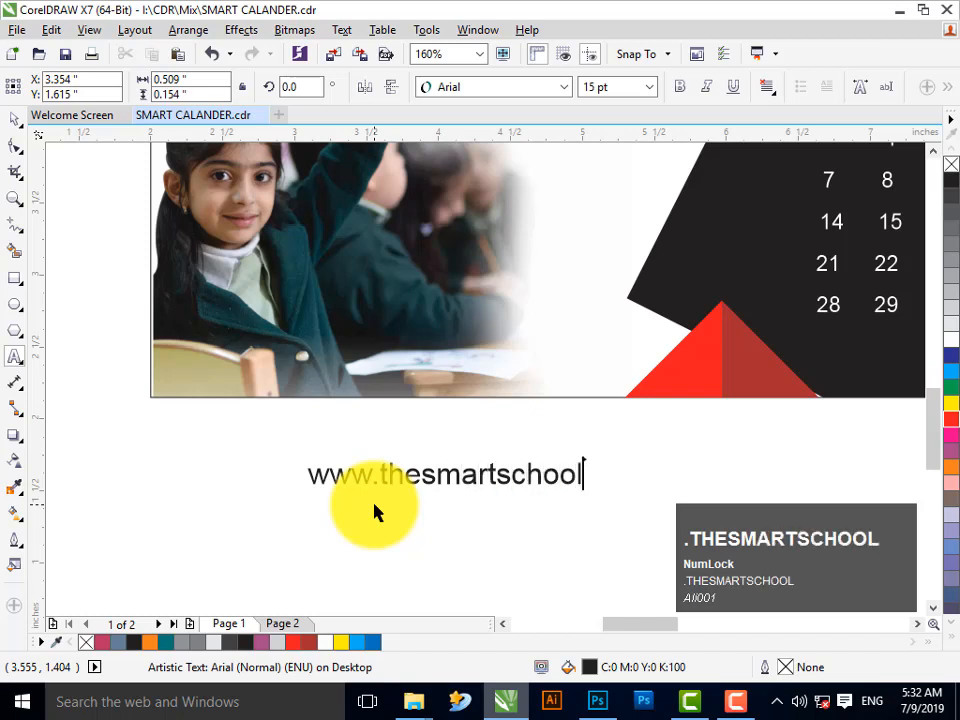
pyautogui.write('s.edu')
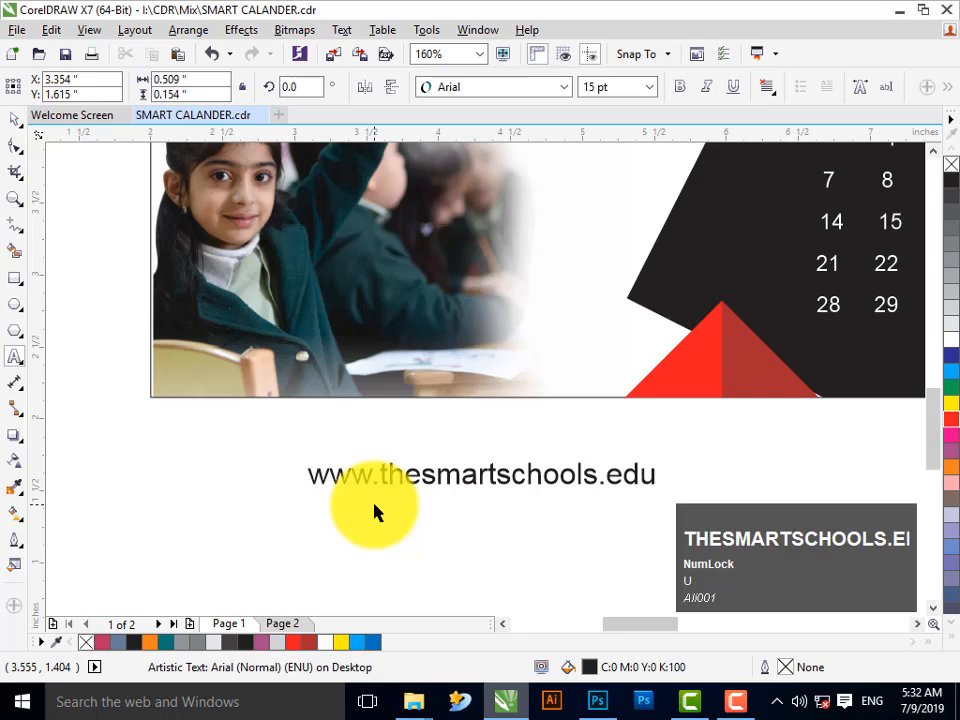
pyautogui.write('.pk')
pyautogui.press('Escape')
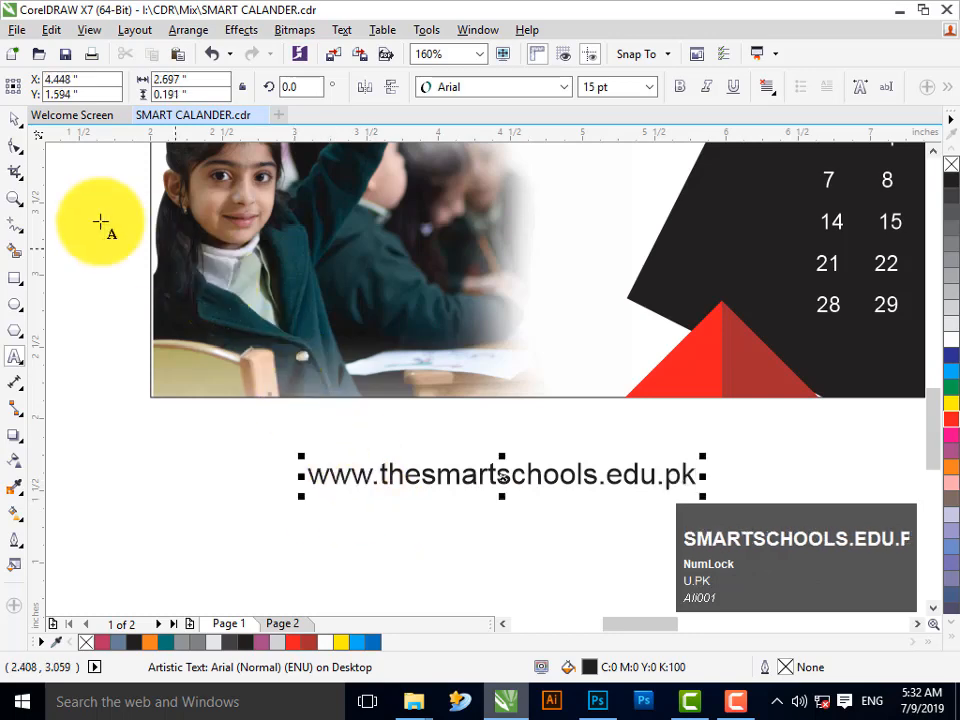
# Move the web address up onto the student photo's lower edge.
pyautogui.click(15, 119)
pyautogui.click(242, 530)
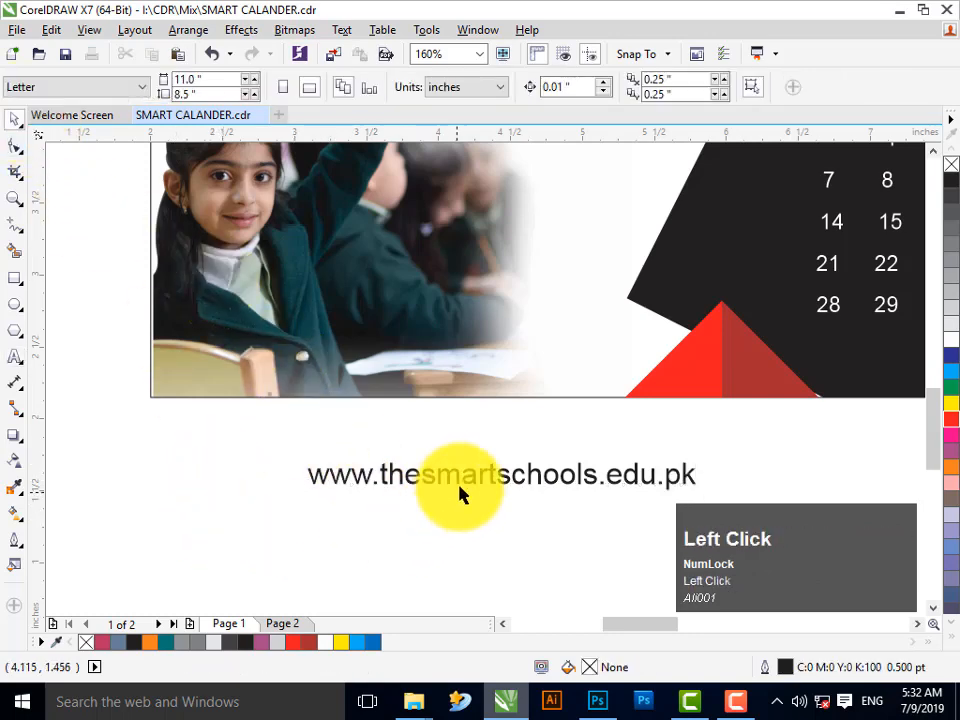
pyautogui.moveTo(459, 488); pyautogui.dragTo(386, 370)
pyautogui.click(296, 418)
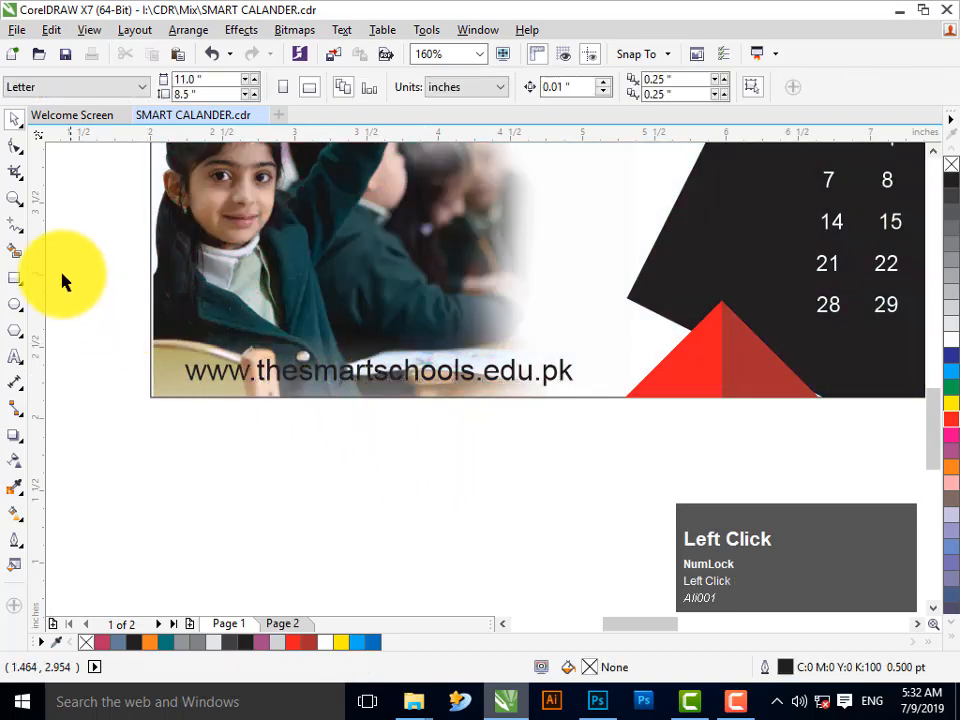
# Give the web address a white 2 pt outline behind the fill, with round line caps and bevelled corners.
pyautogui.click(303, 372)
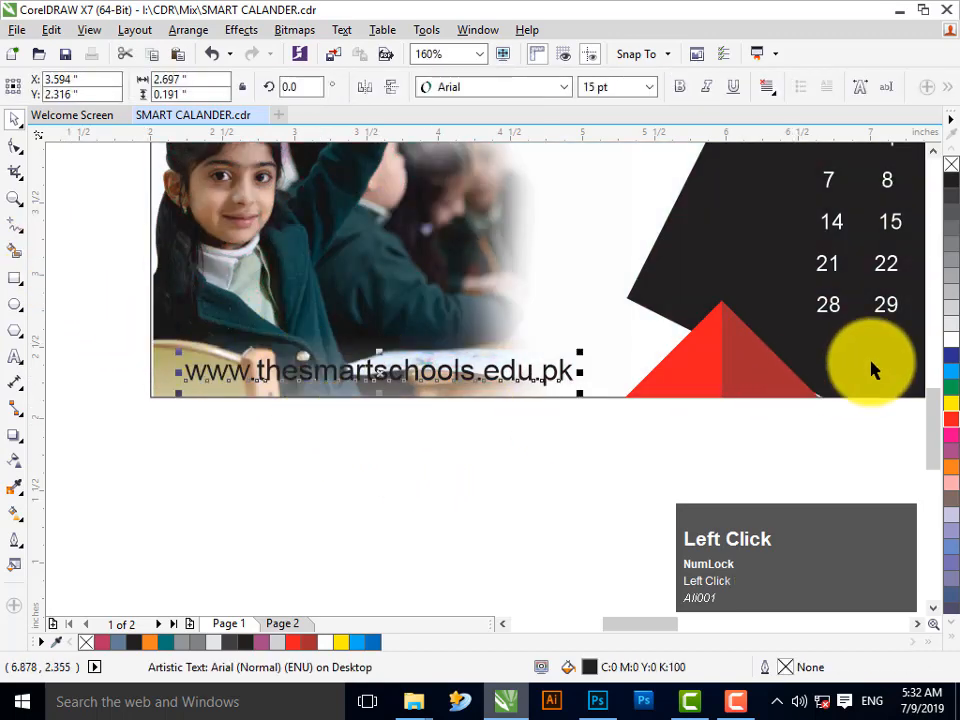
pyautogui.rightClick(951, 338)
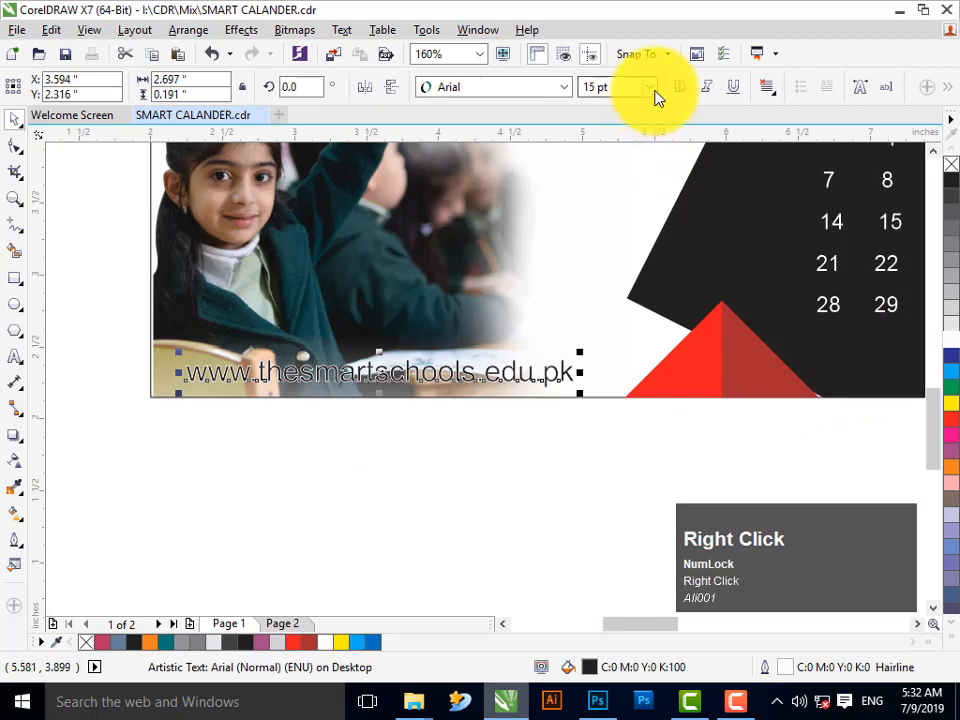
pyautogui.press('F12')
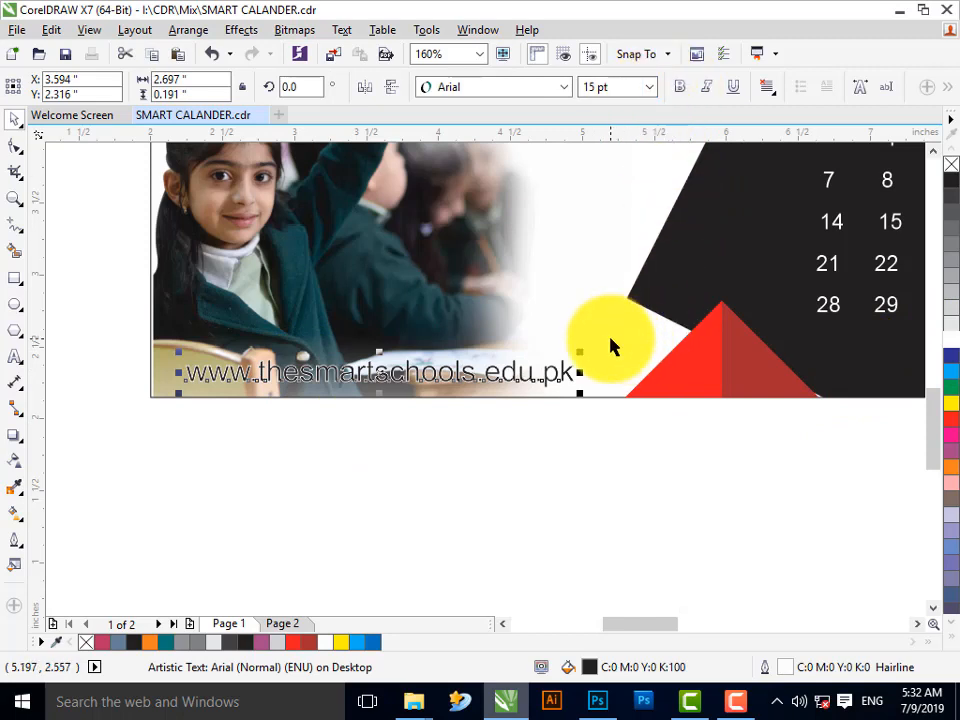
pyautogui.click(357, 228)
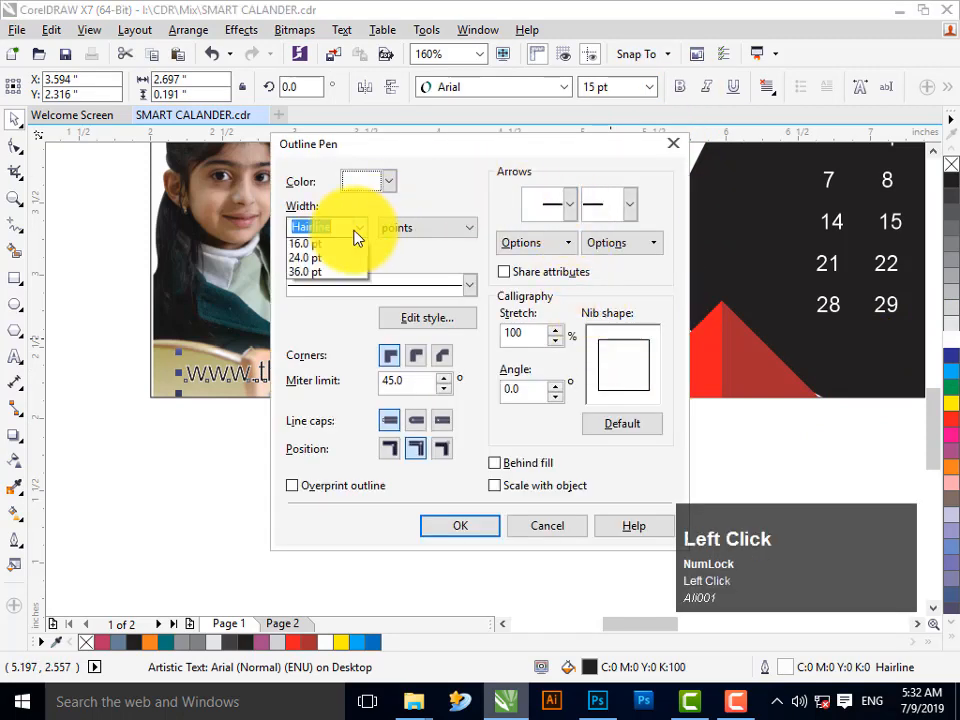
pyautogui.click(335, 332)
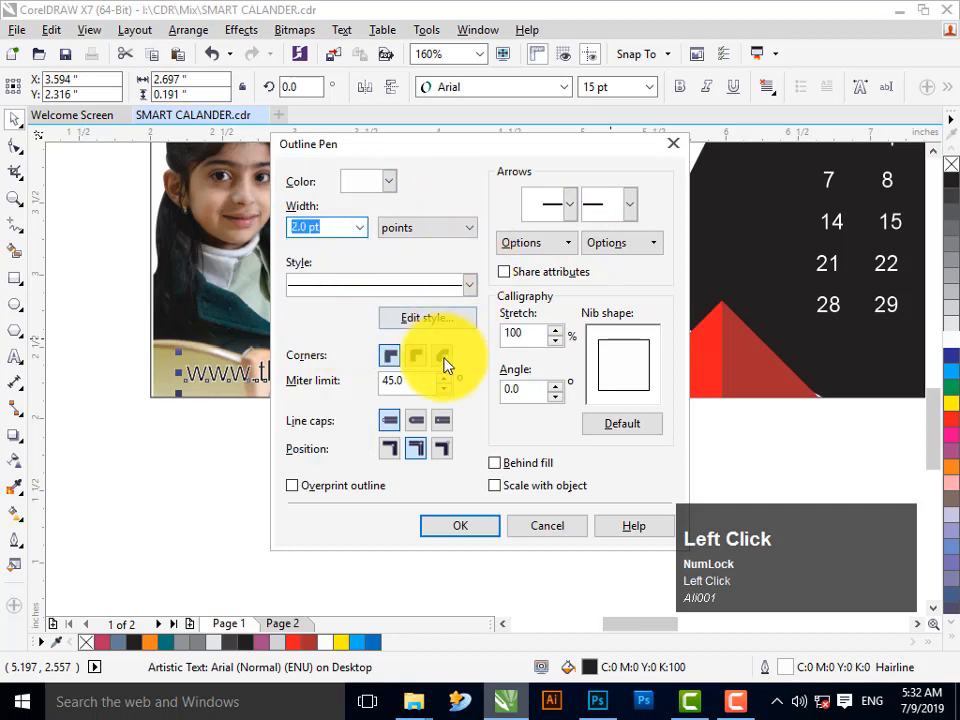
pyautogui.click(416, 421)
pyautogui.click(505, 465)
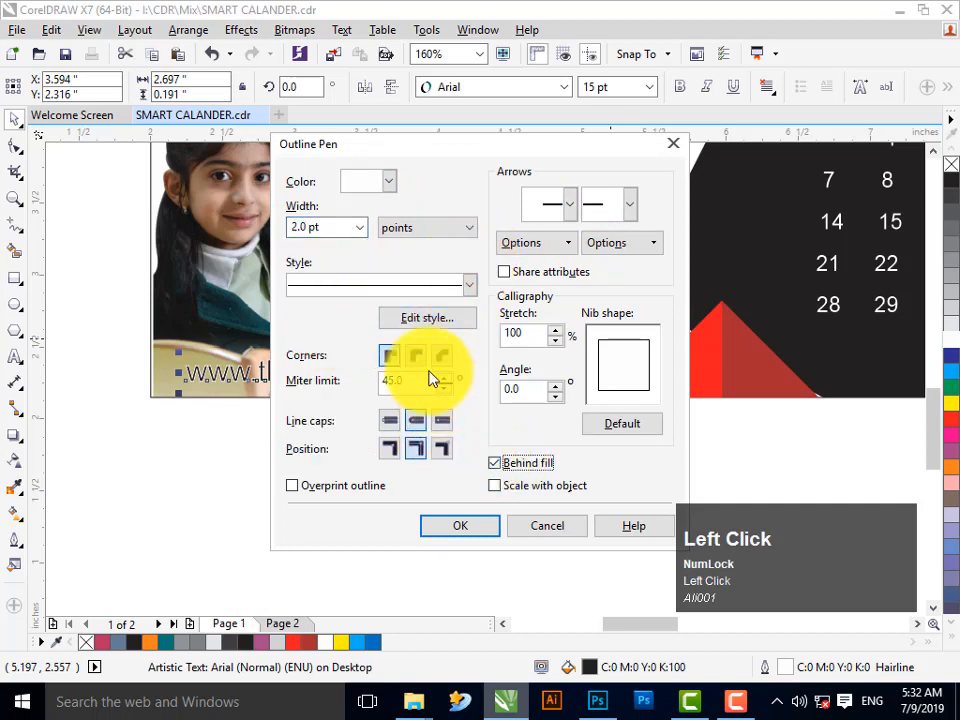
pyautogui.click(442, 356)
pyautogui.click(460, 525)
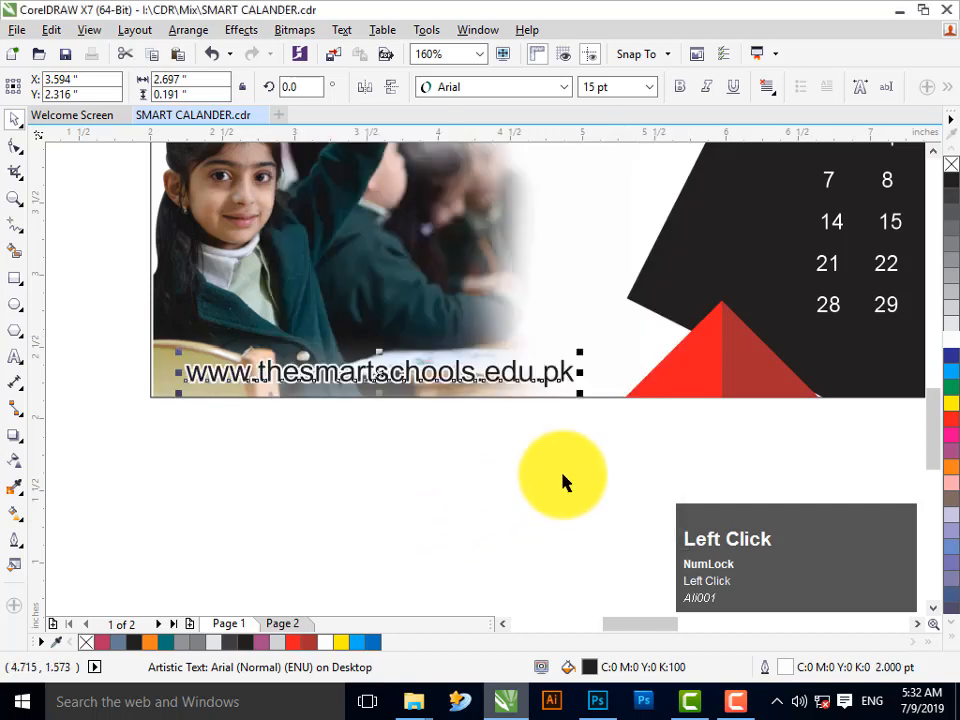
# Try the Exotc350 DmBd BT font on the web address and switch it back to Arial.
pyautogui.click(497, 386)
pyautogui.click(497, 379)
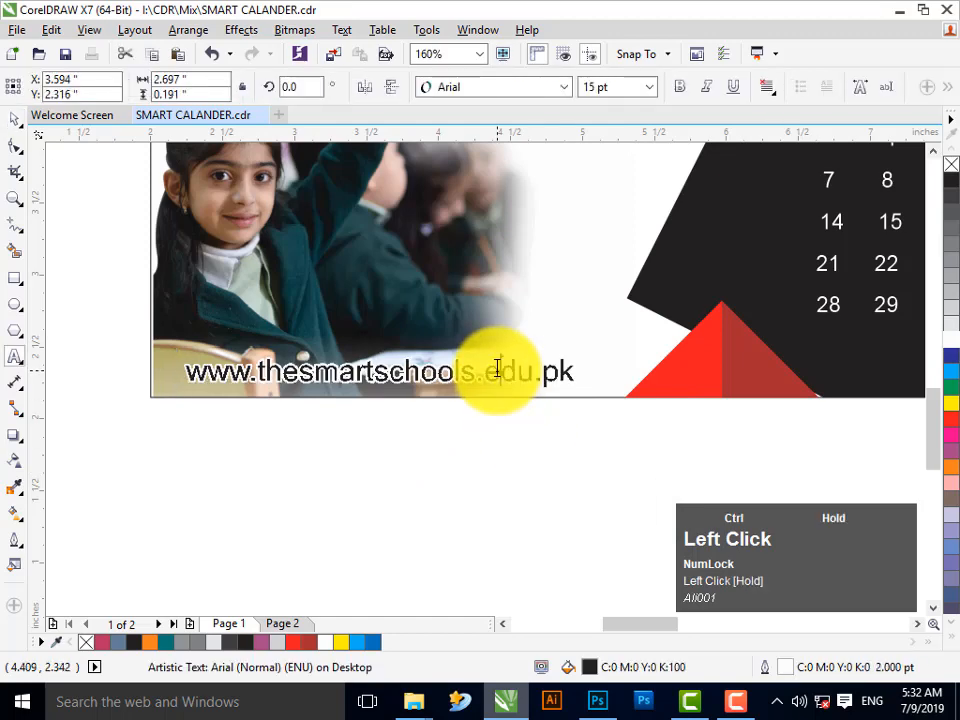
pyautogui.click(497, 370)
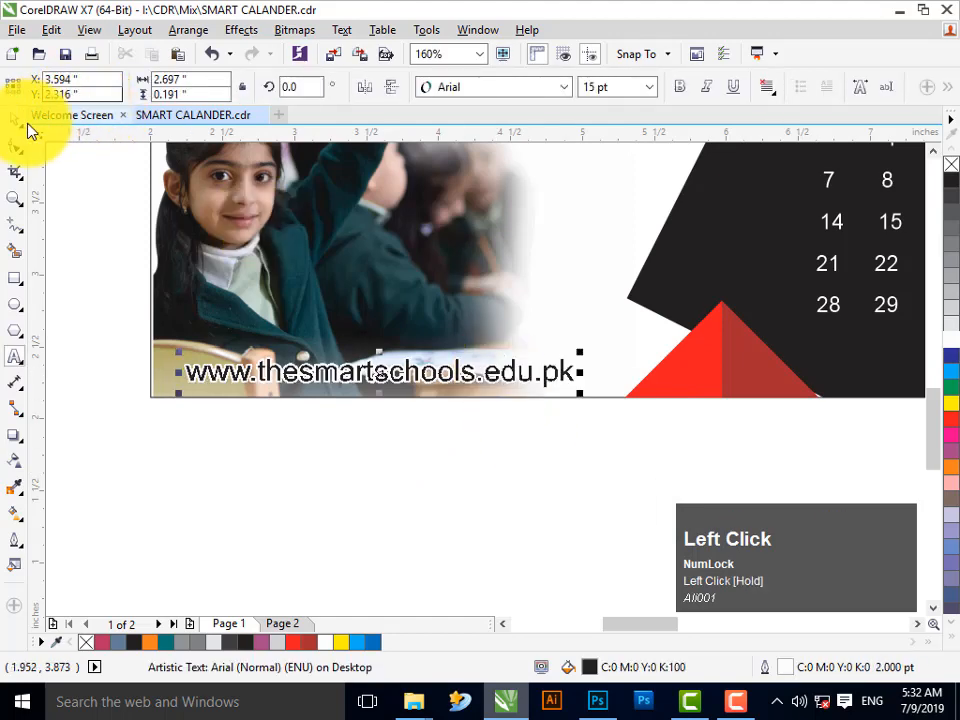
pyautogui.click(445, 88)
pyautogui.click(458, 136)
pyautogui.click(451, 386)
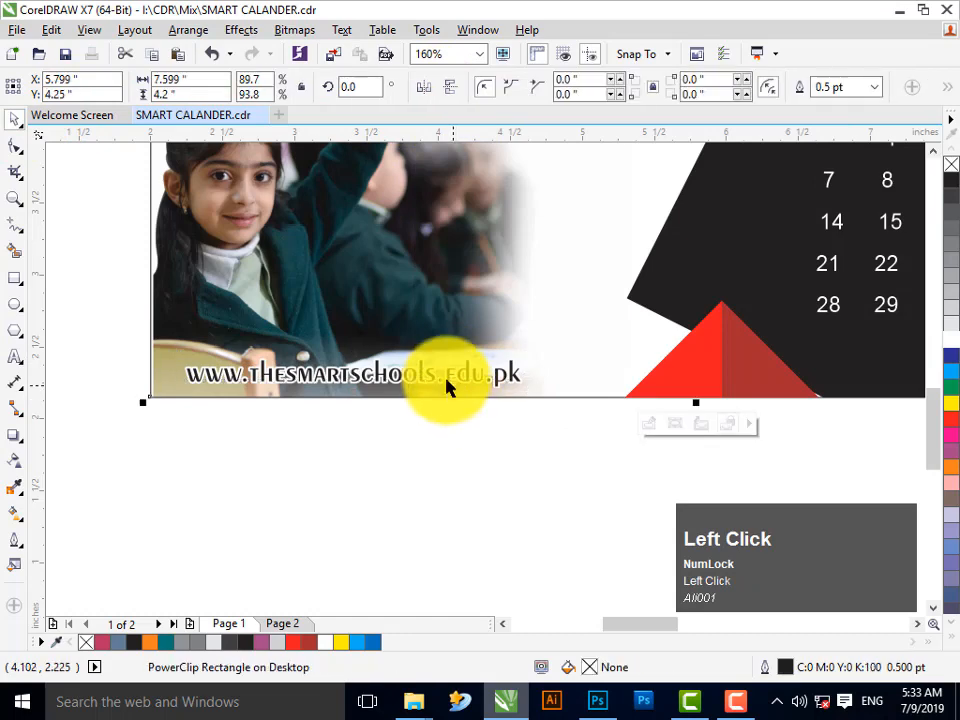
pyautogui.click(444, 376)
pyautogui.click(500, 92)
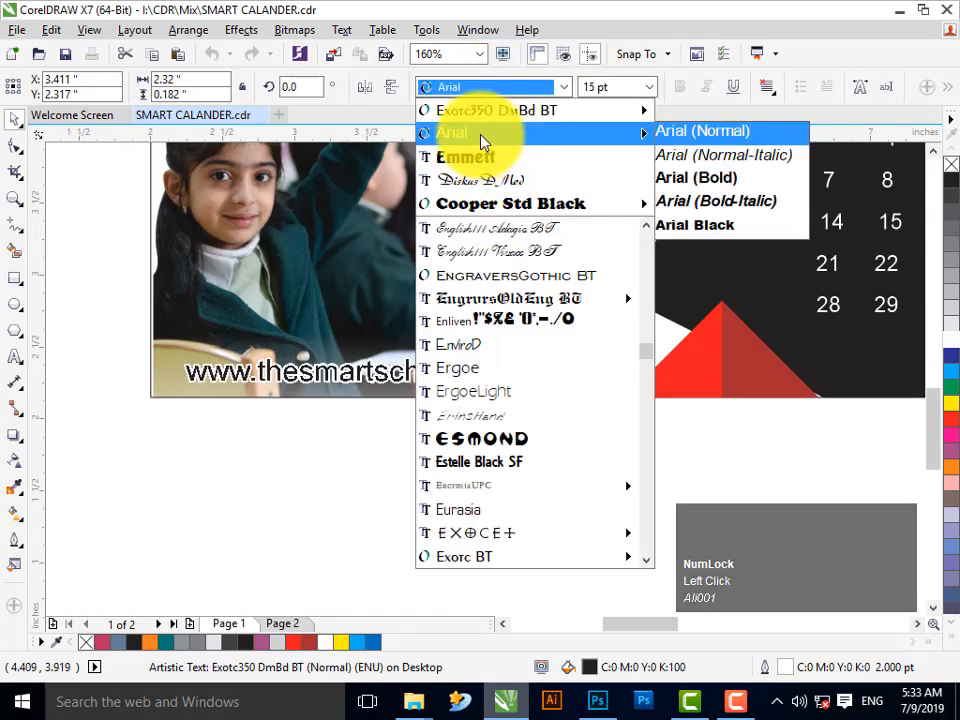
pyautogui.click(483, 140)
pyautogui.click(492, 408)
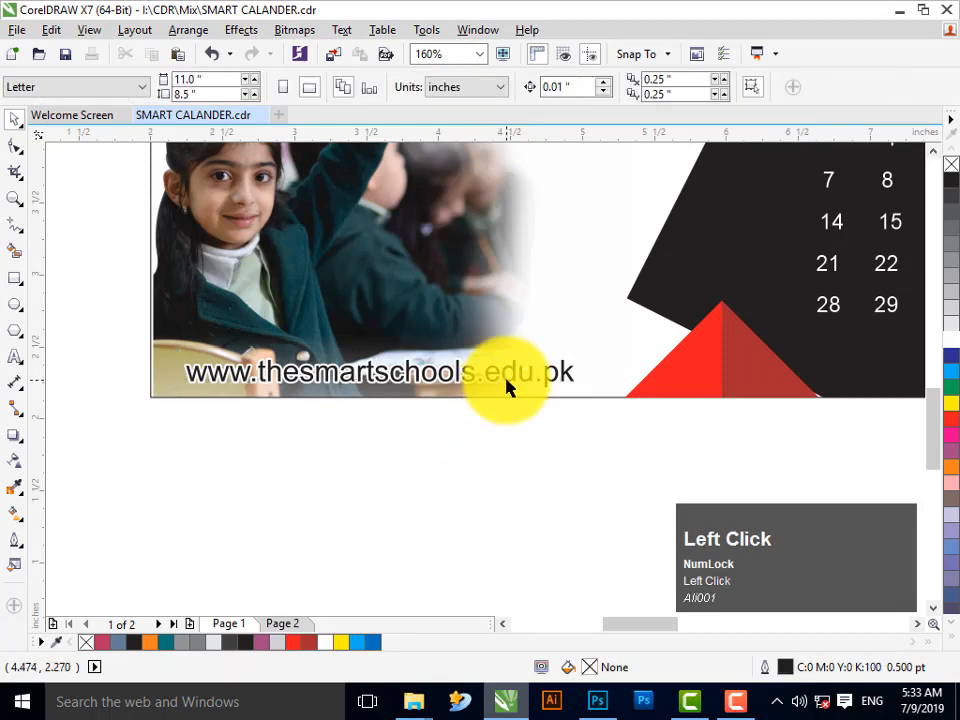
# Shift the web address slightly to the right along the photo's lower edge.
pyautogui.moveTo(507, 385); pyautogui.dragTo(508, 437)
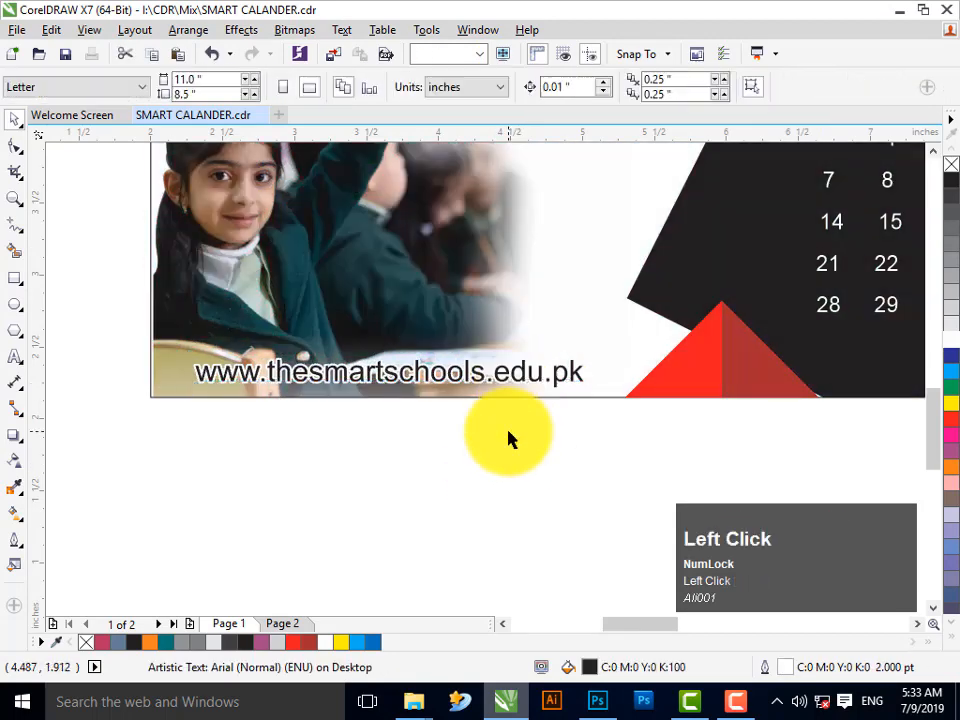
pyautogui.press('Escape')
pyautogui.press('F3')
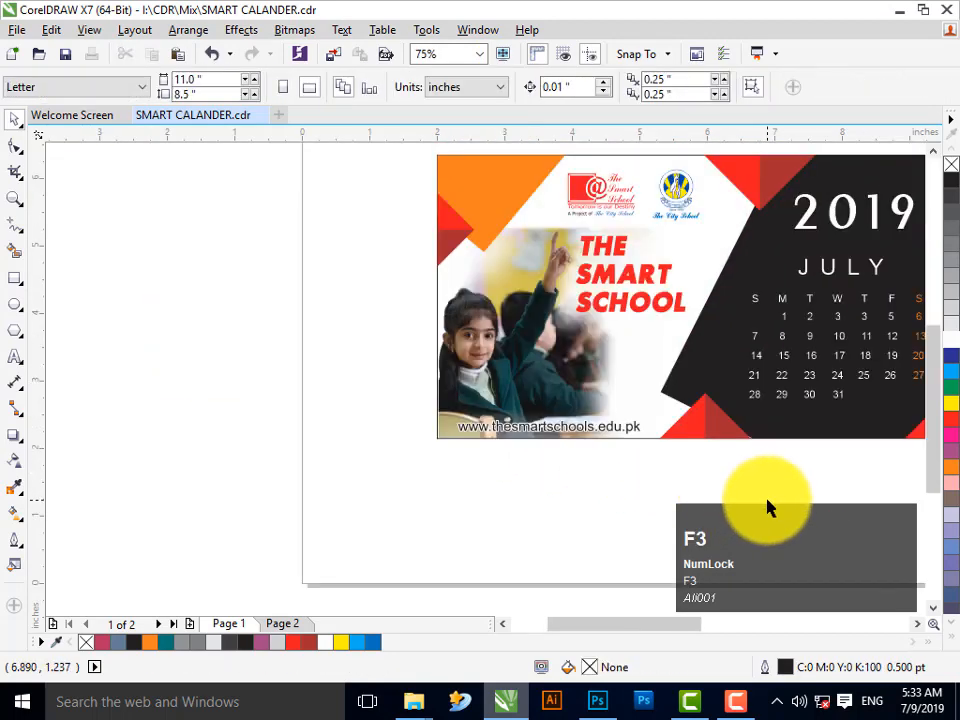
# Delete the leftover VEHARI CAMPUS text lying outside the page beside the calendar.
pyautogui.press('F4')
pyautogui.click(952, 622)
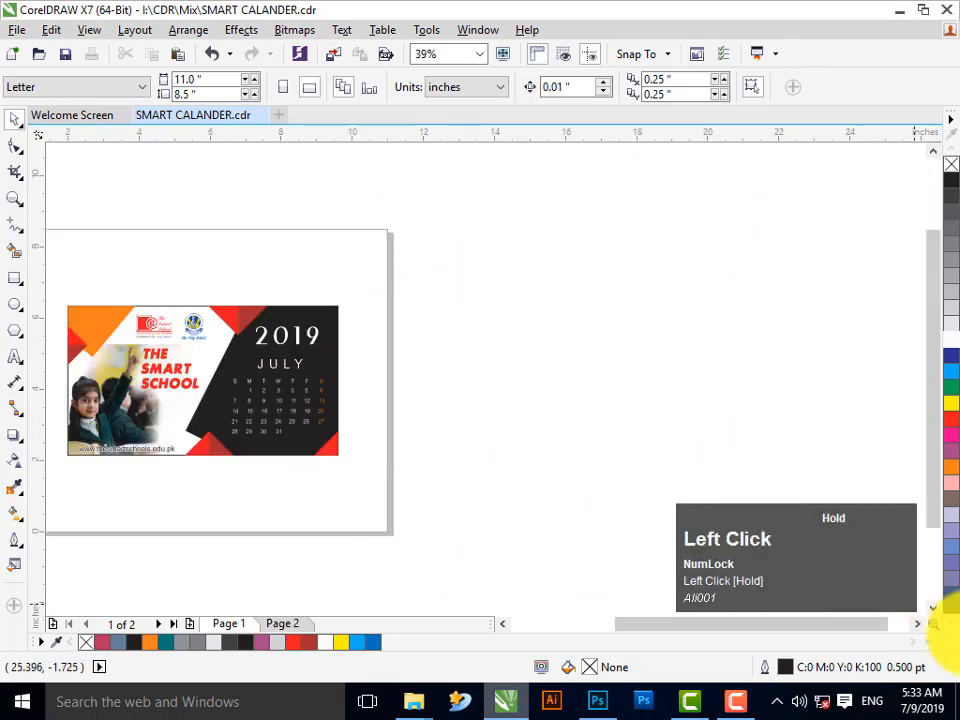
pyautogui.moveTo(958, 630); pyautogui.dragTo(957, 634)
pyautogui.press('Delete')
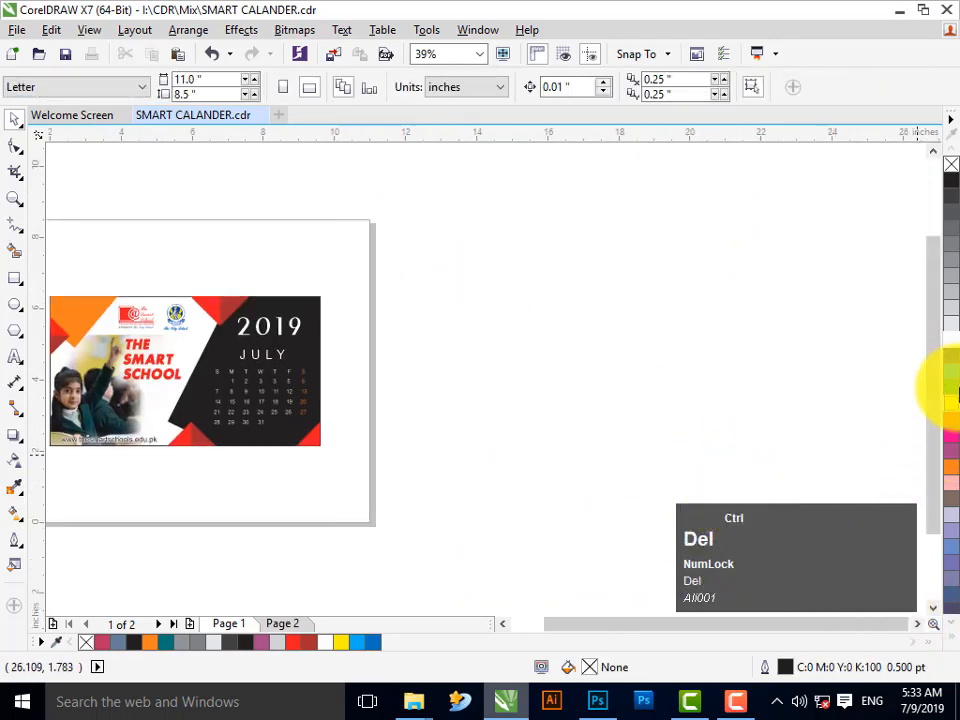
pyautogui.hotkey('ctrl', 'z')
pyautogui.click(806, 390)
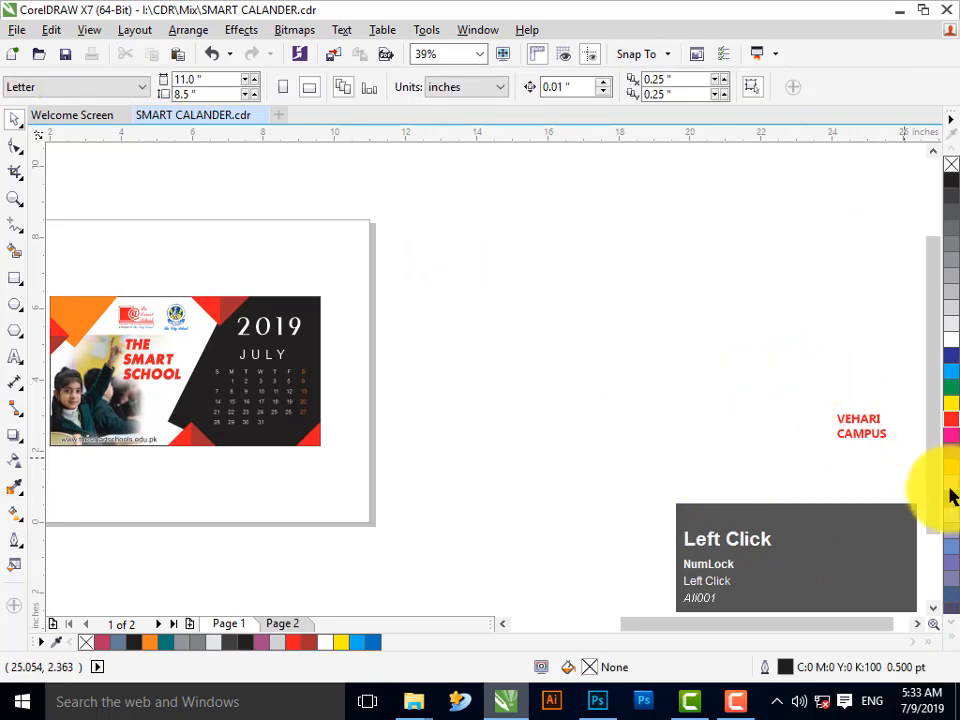
pyautogui.click(858, 428)
pyautogui.press('Delete')
pyautogui.press('F4')
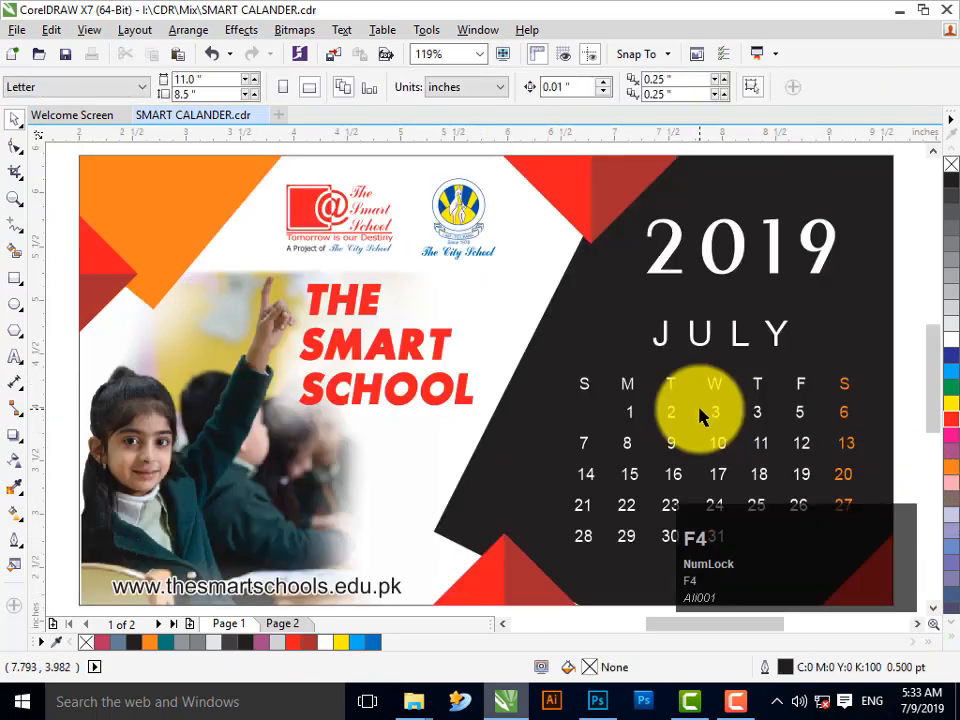
# Examine the whole calendar design, including the extent of its black shape and of the outer frame.
pyautogui.press('F3')
pyautogui.press('F3')
pyautogui.press('F2')
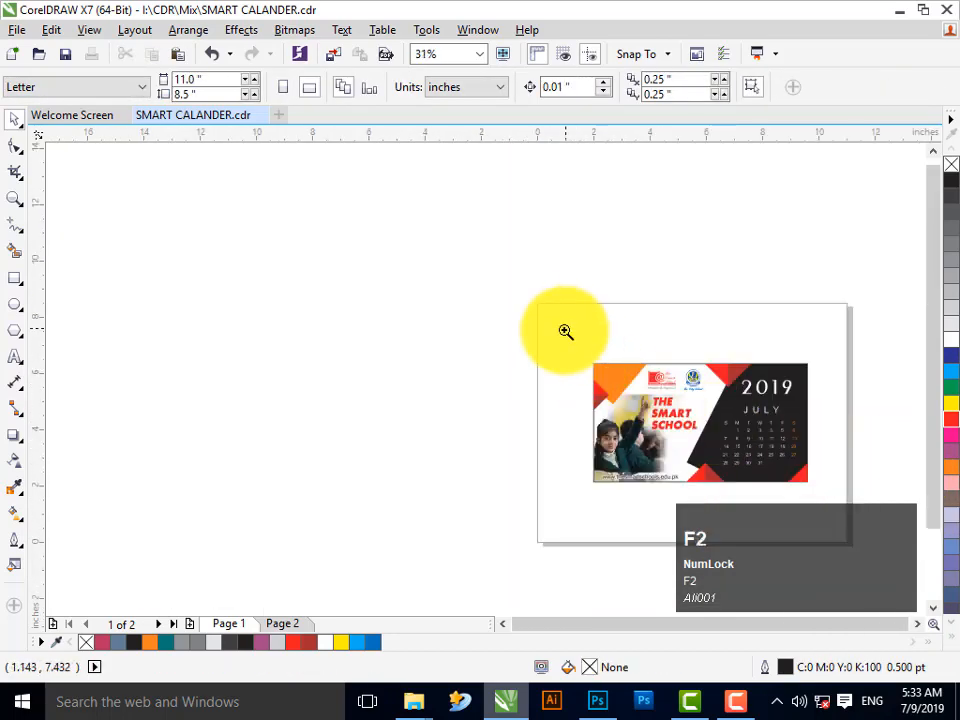
pyautogui.moveTo(857, 519); pyautogui.dragTo(511, 355)
pyautogui.moveTo(135, 205); pyautogui.dragTo(743, 530)
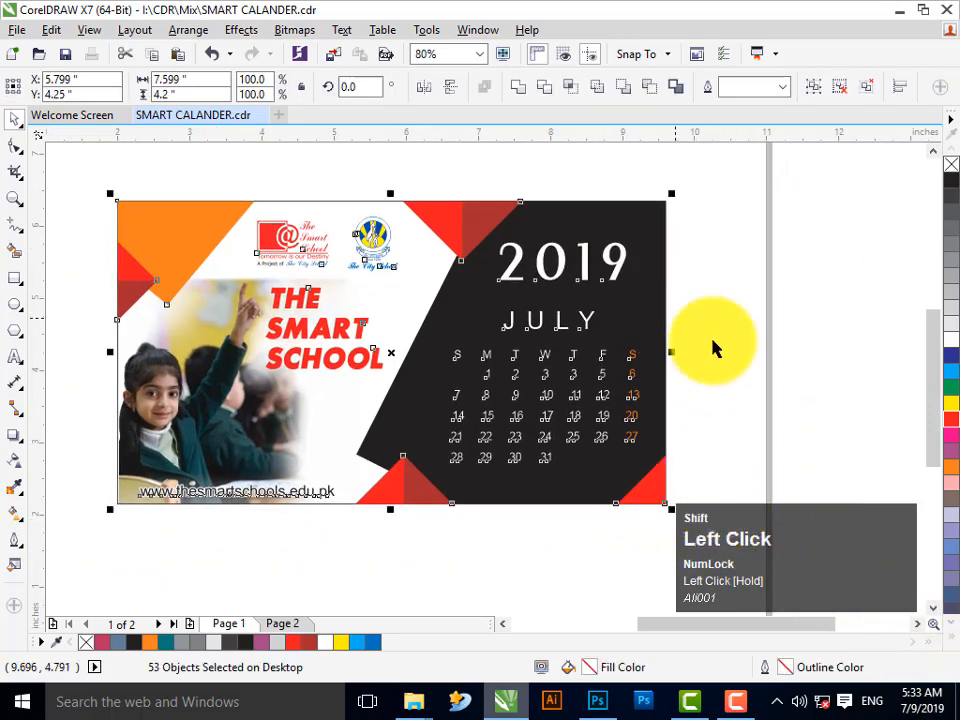
pyautogui.hotkey('shift', 'F2')
pyautogui.press('Escape')
pyautogui.press('F3')
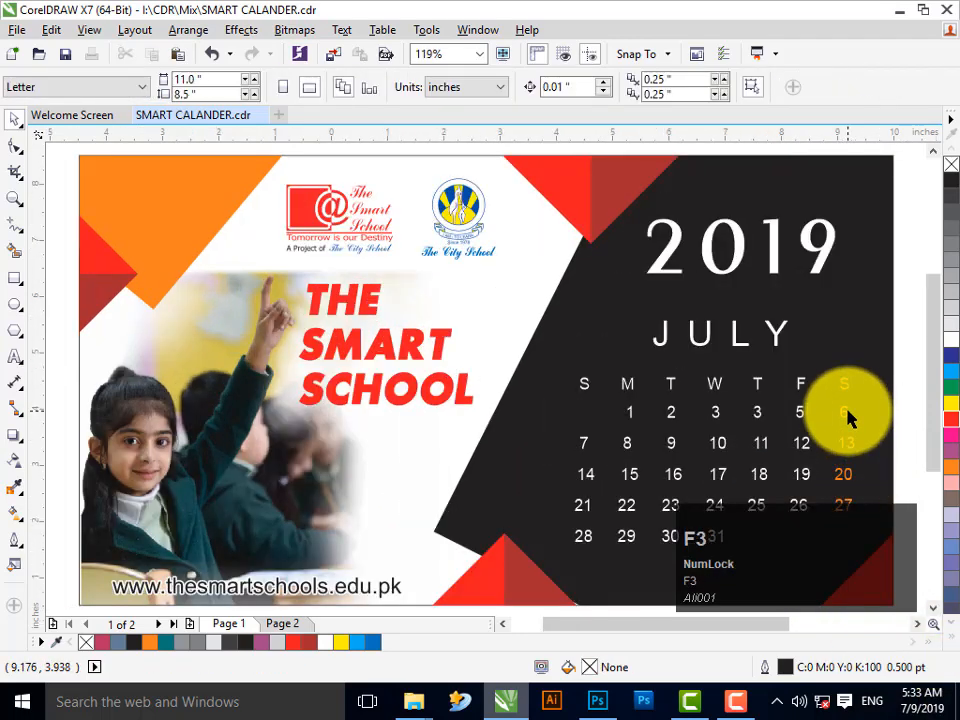
pyautogui.press('F3')
pyautogui.press('F2')
pyautogui.moveTo(634, 316); pyautogui.dragTo(897, 508)
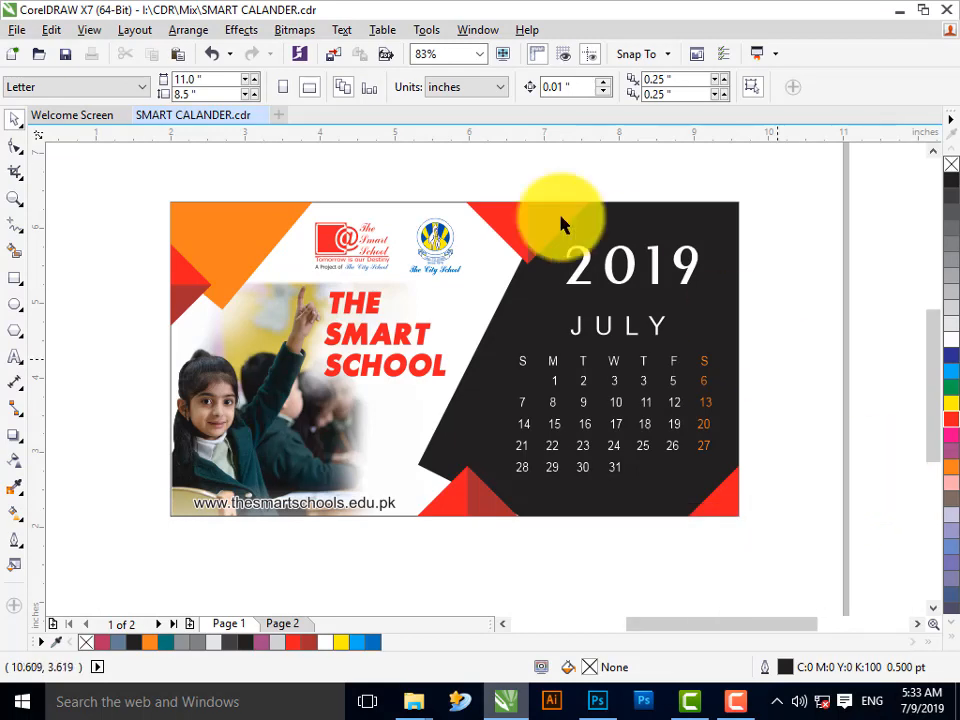
pyautogui.click(522, 258)
pyautogui.click(717, 208)
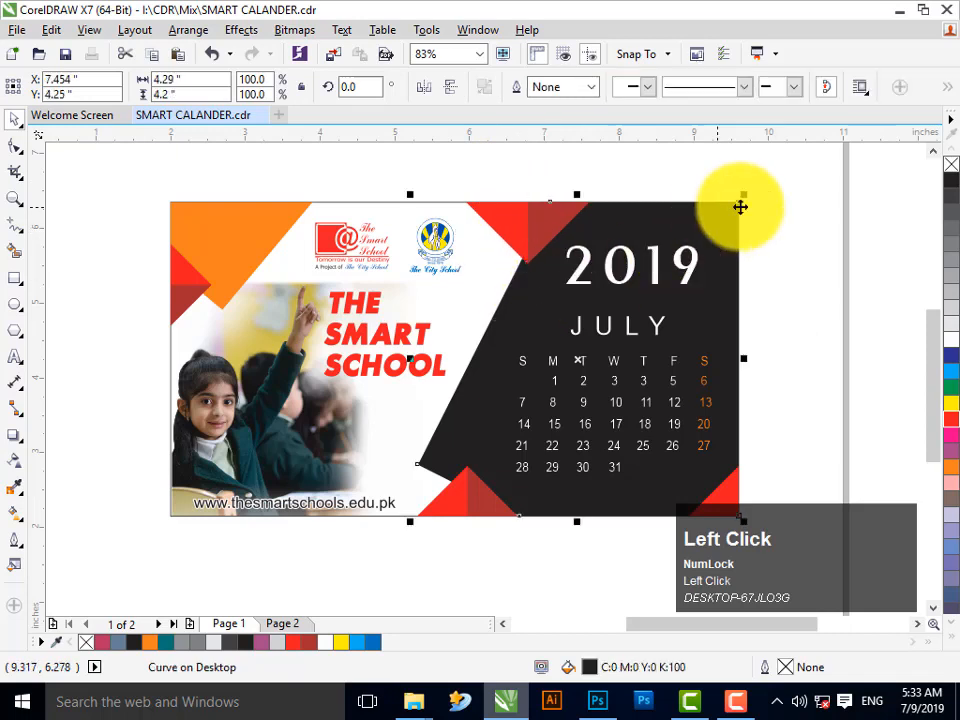
pyautogui.click(780, 154)
pyautogui.click(448, 222)
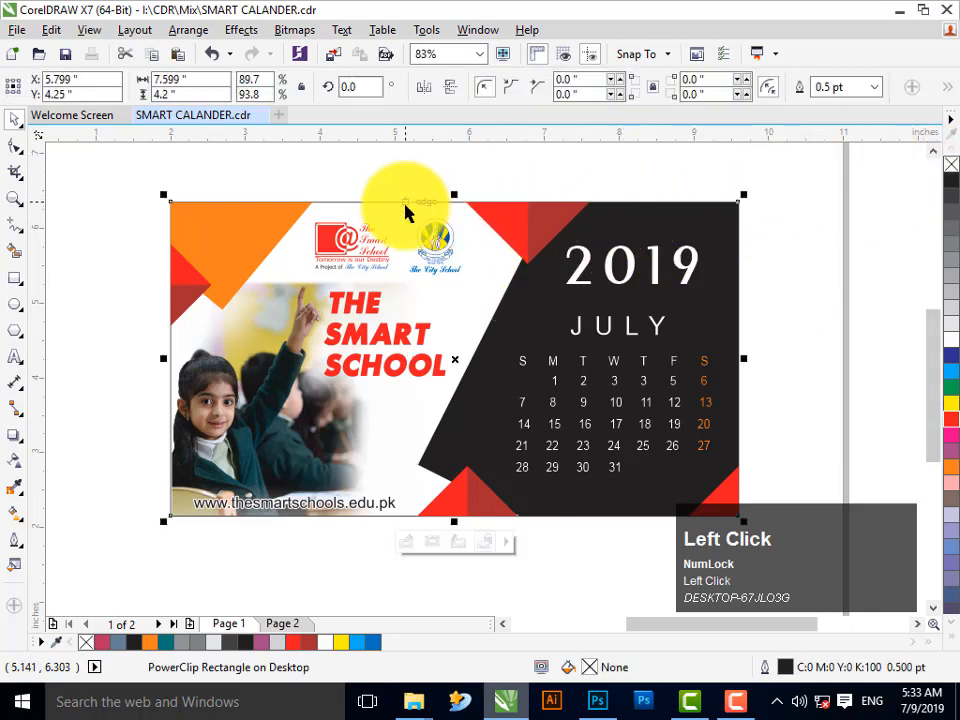
pyautogui.click(827, 201)
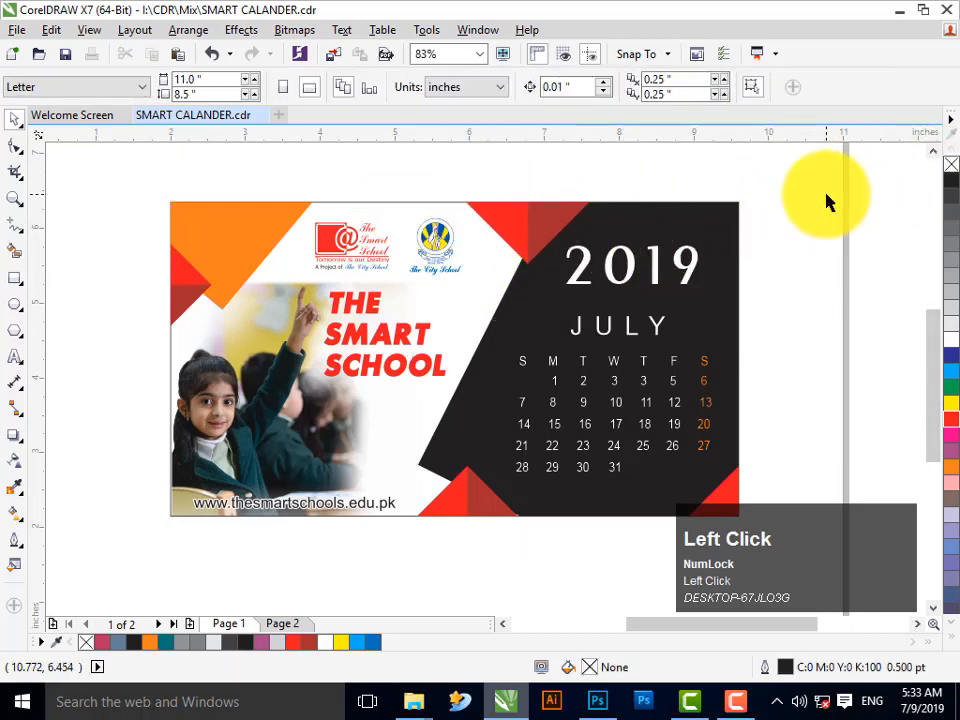